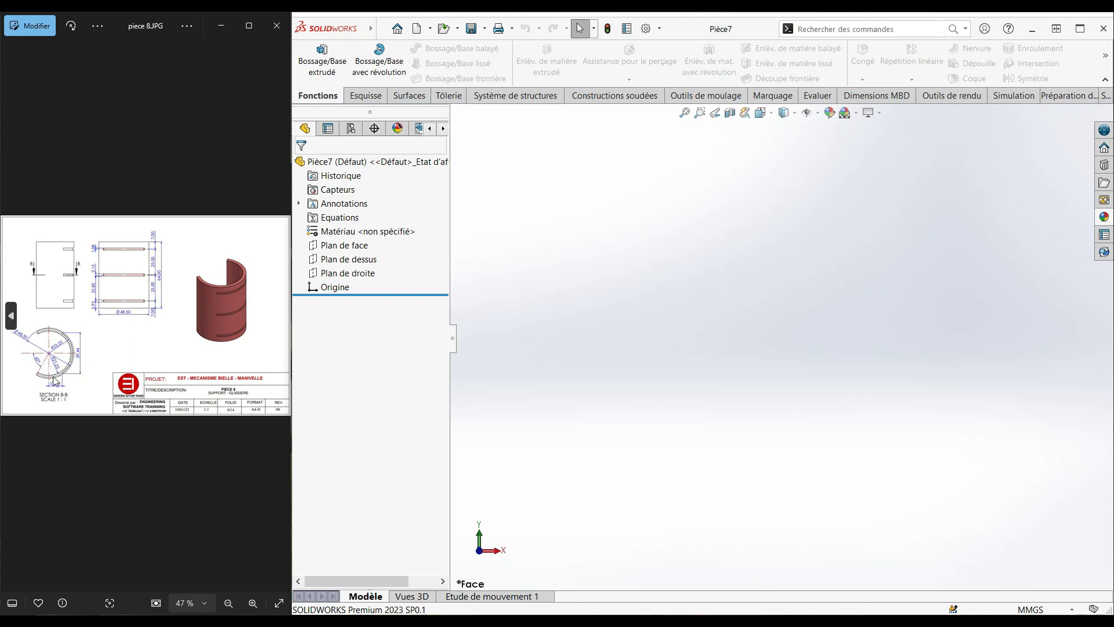
- Examine the views and dimensions of the piece 8 drawing, looking through the neighbouring drawing sheets as well
scroll(78, 360, "up", 2)
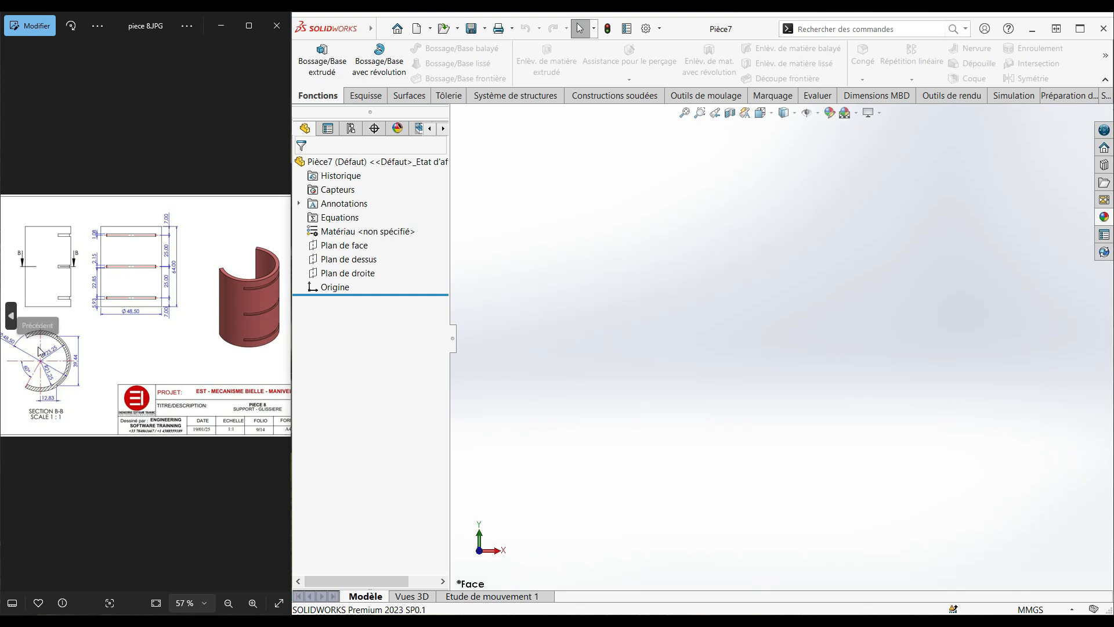
key("Left")
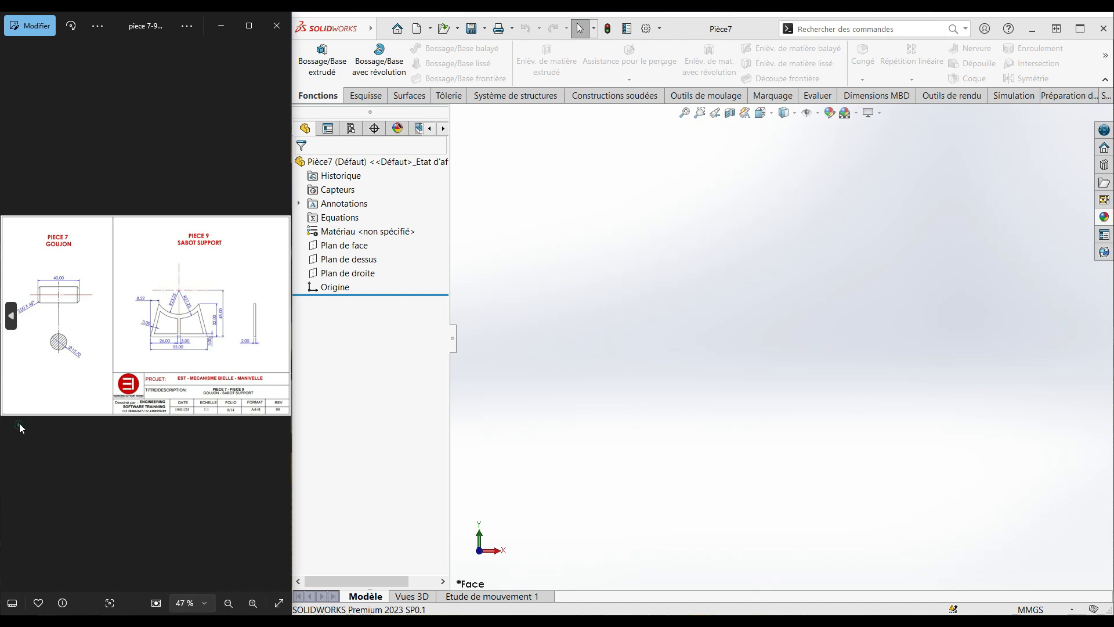
key("Left")
key("Right")
key("Right")
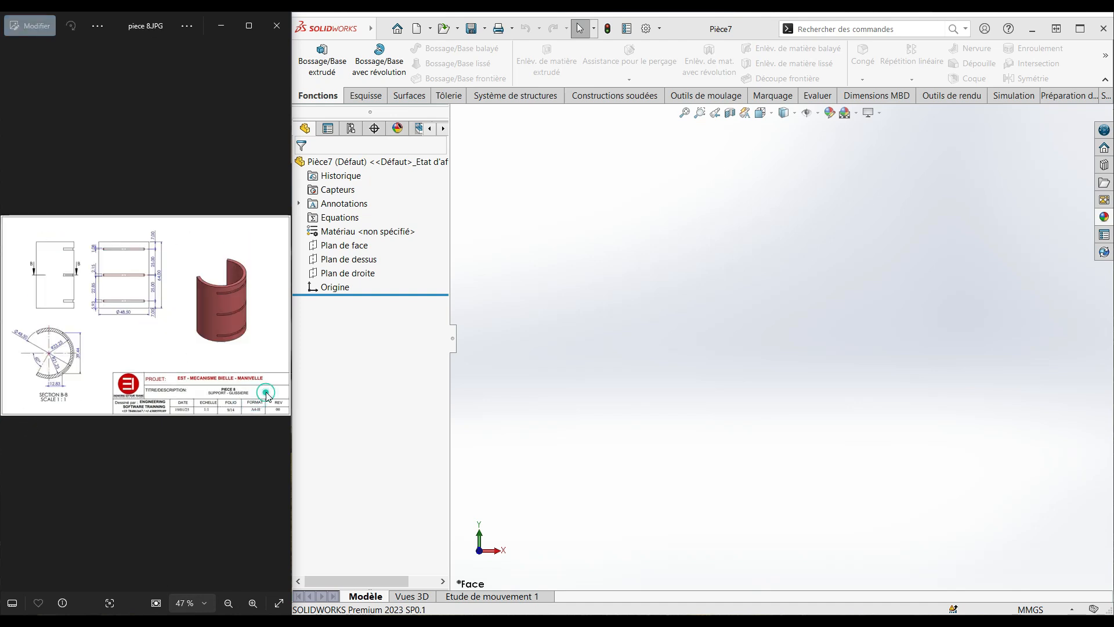
scroll(69, 296, "up", 2)
left_click_drag(85, 306, 140, 313)
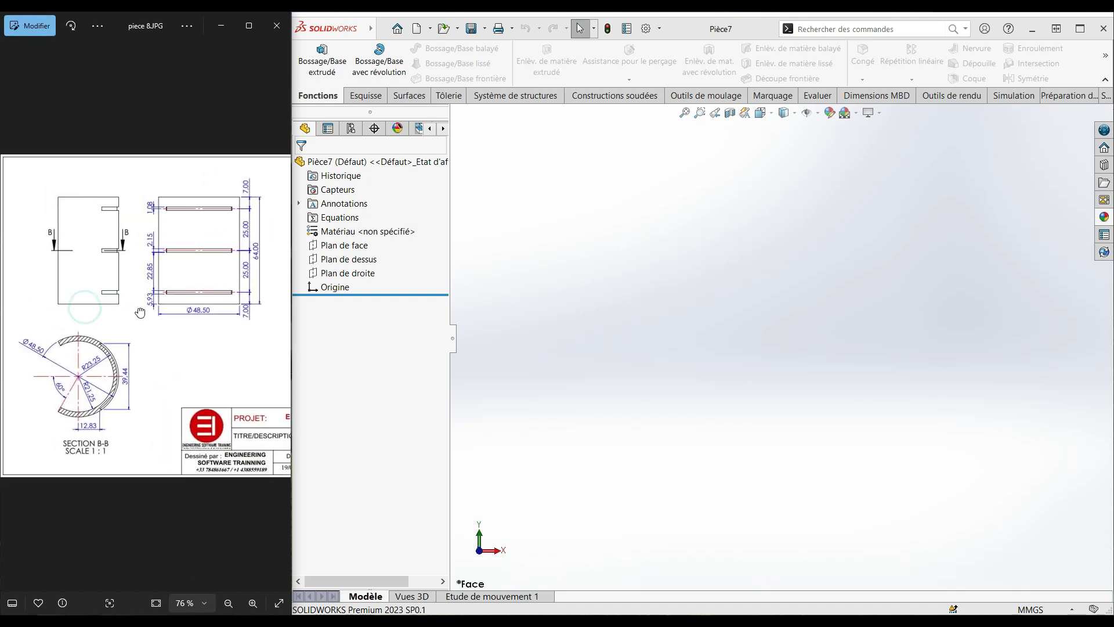
scroll(129, 324, "up", 1)
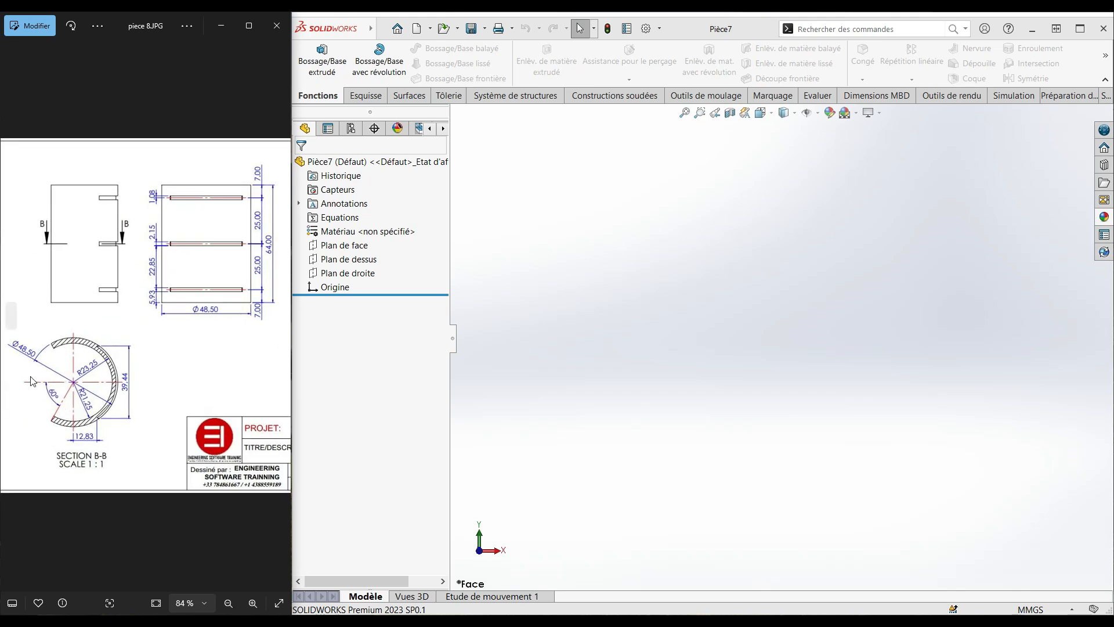
- Switch to SOLIDWORKS and start a sketch on the top plane (Plan de dessus)
left_click(532, 211)
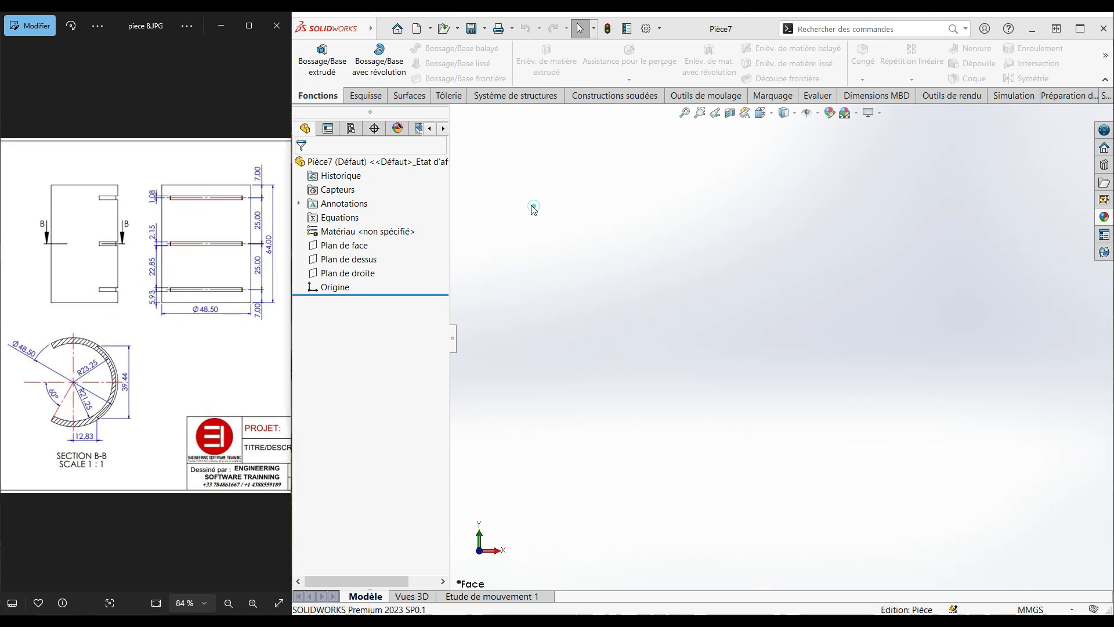
left_click(365, 261)
left_click(366, 242)
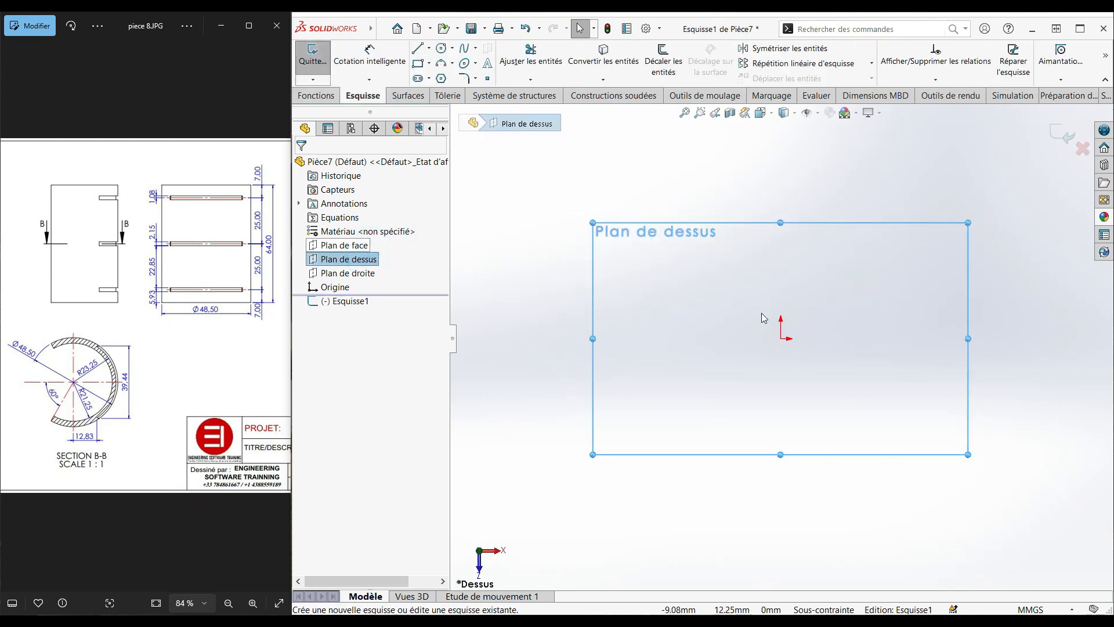
- Draw two concentric circles centred on the origin, with radii of about 41 mm and 47 mm
left_click(441, 48)
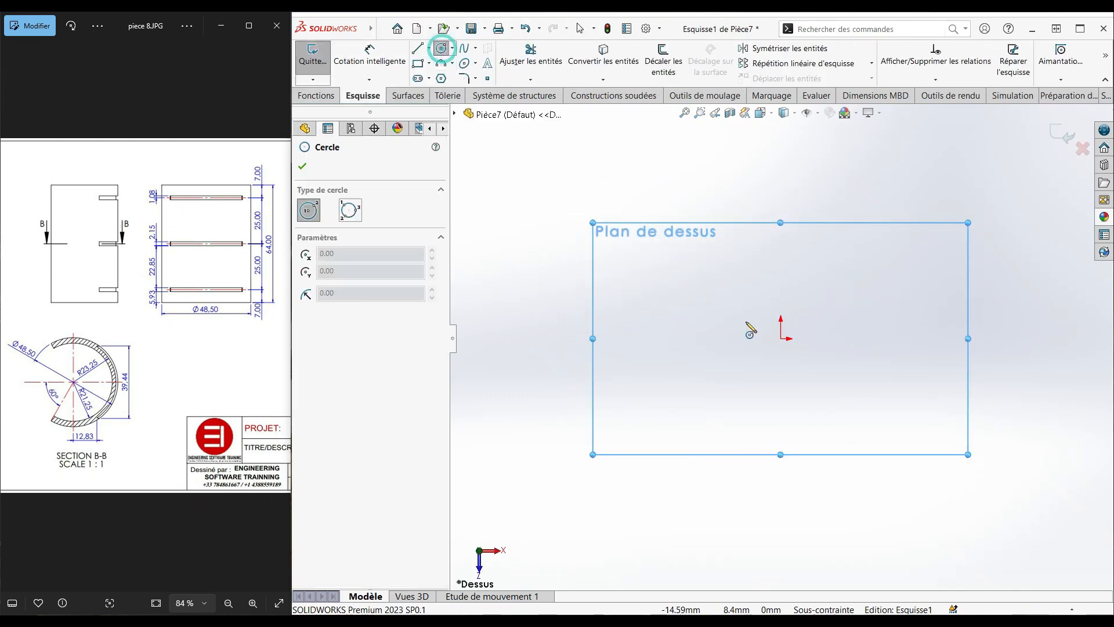
left_click(781, 339)
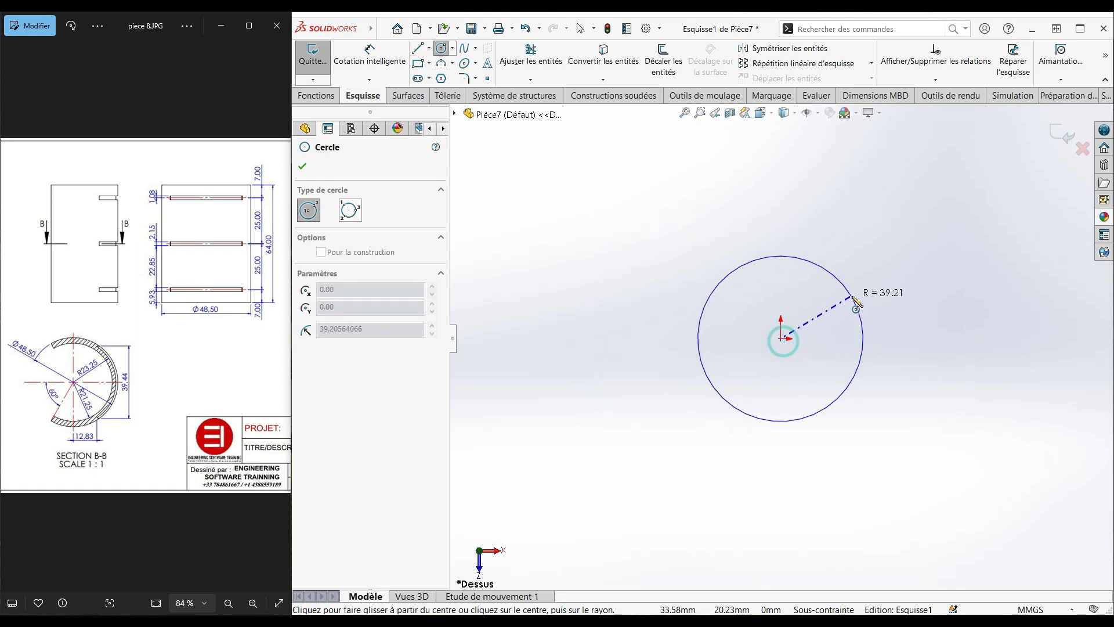
left_click(852, 290)
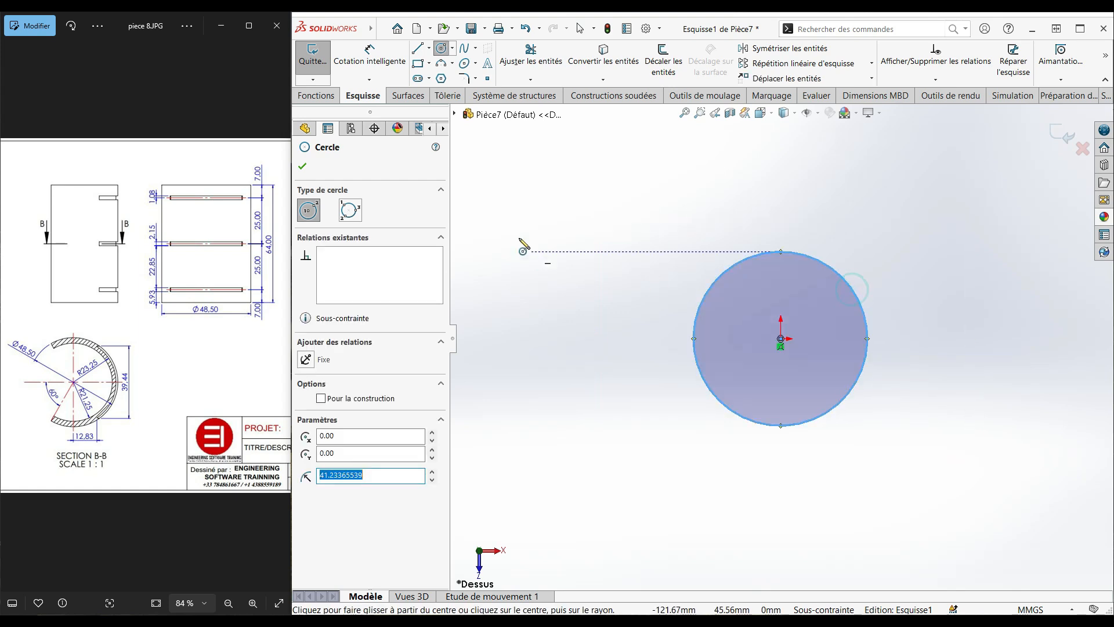
left_click(781, 339)
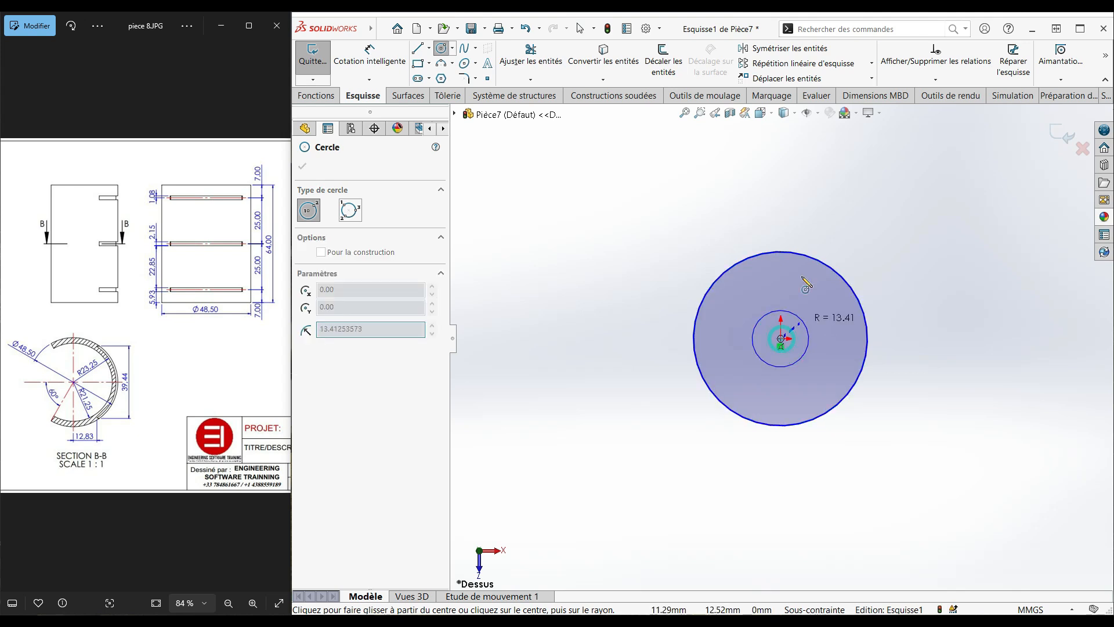
left_click(821, 248)
left_click(379, 29)
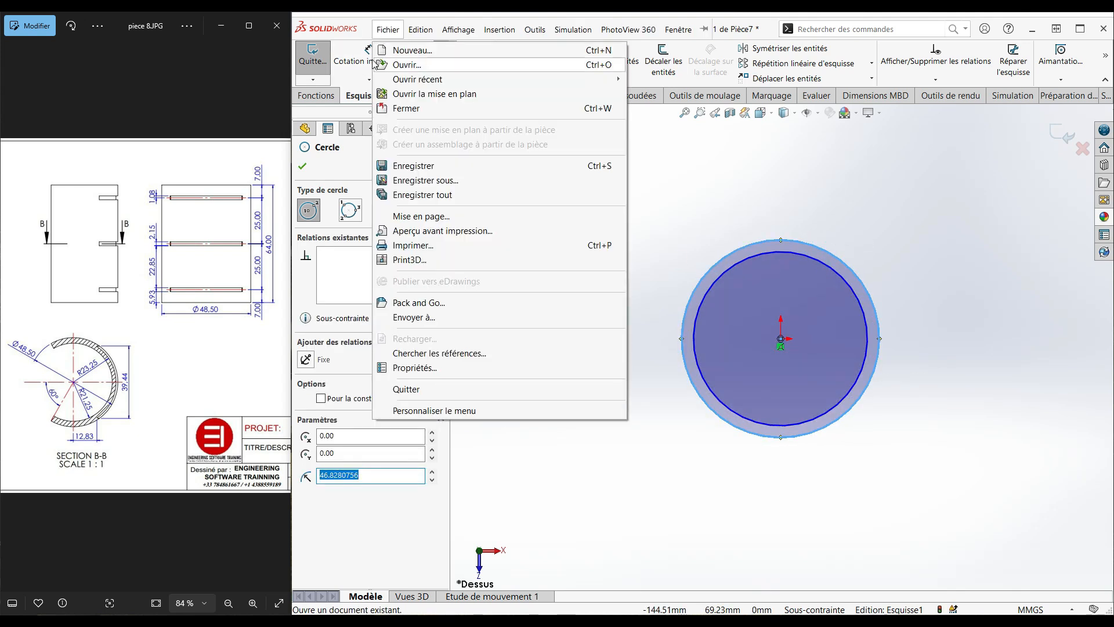
right_click(670, 150)
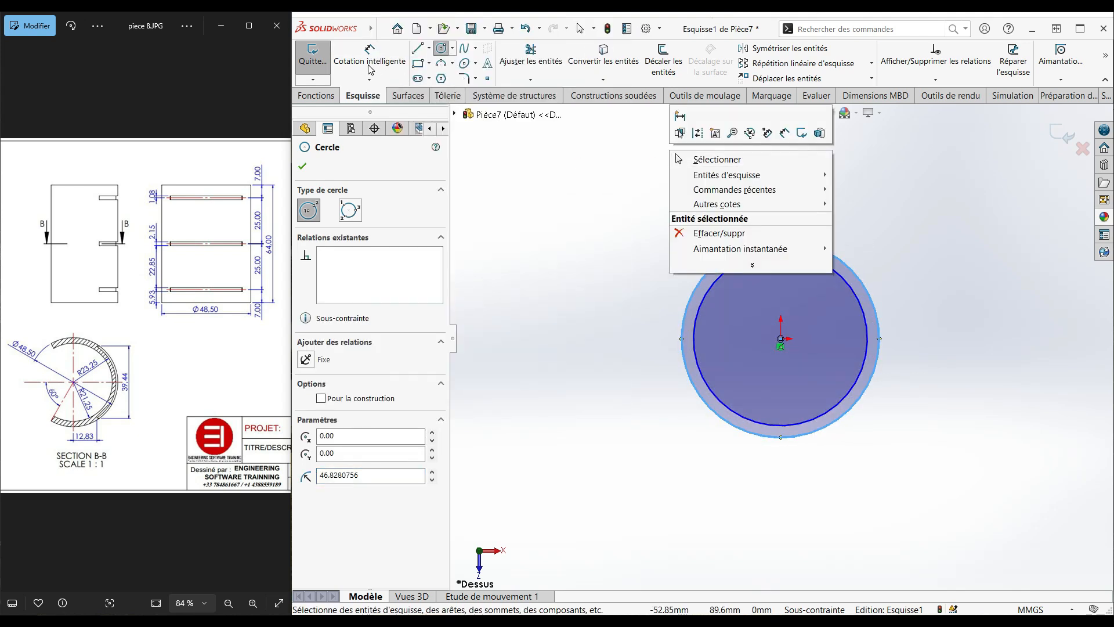
left_click(691, 159)
- Dimension the outer circle's diameter as 48.50 mm
left_click(370, 55)
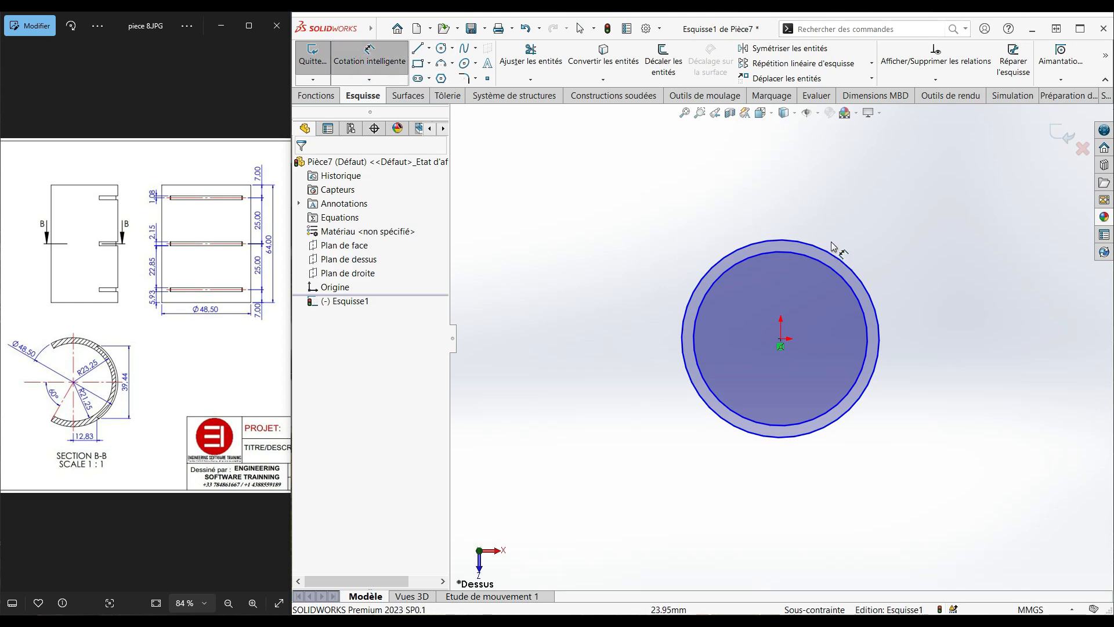
left_click(805, 246)
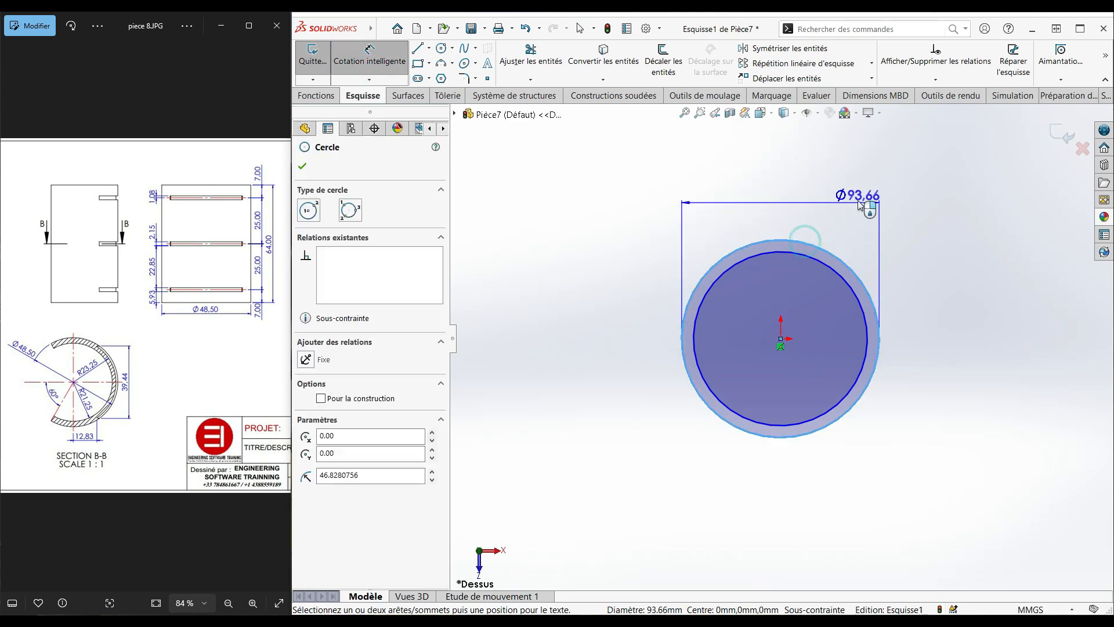
left_click(835, 241)
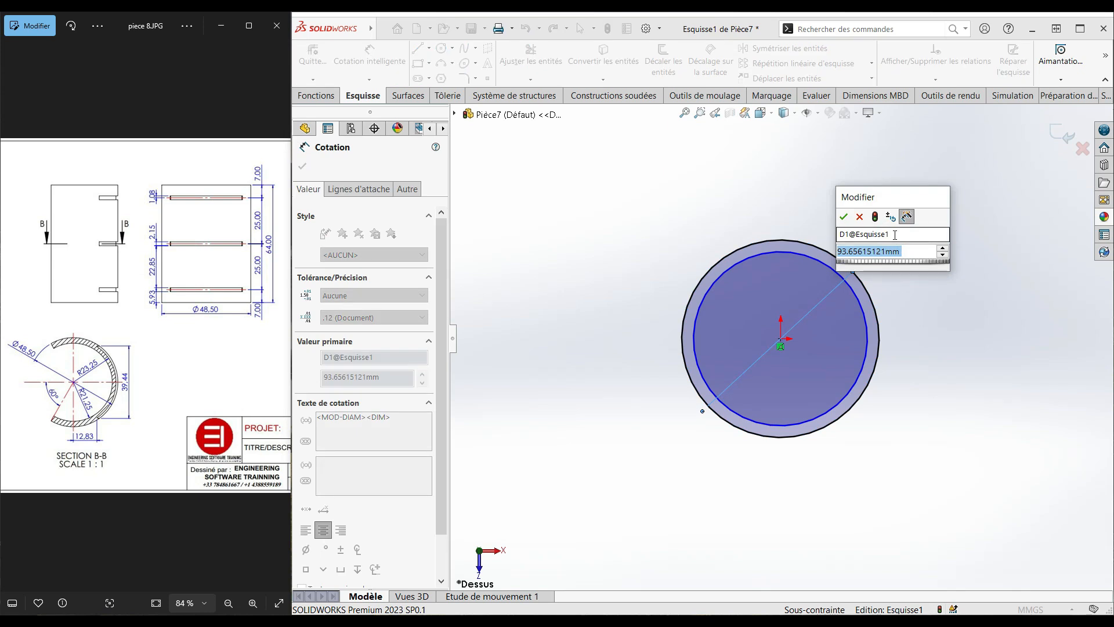
type("48,50")
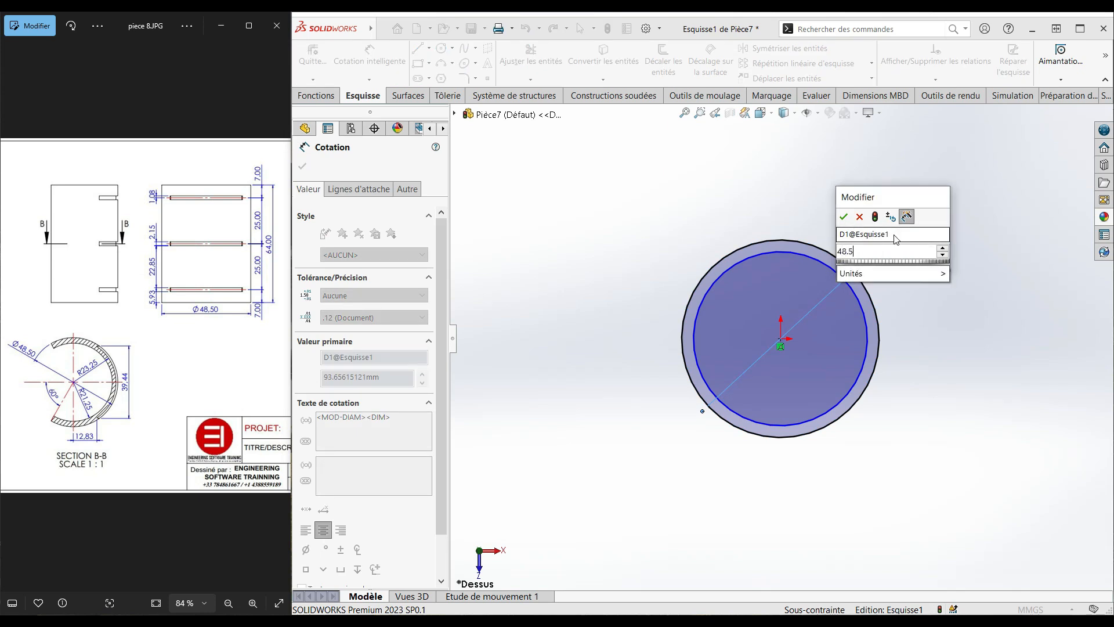
key("Return")
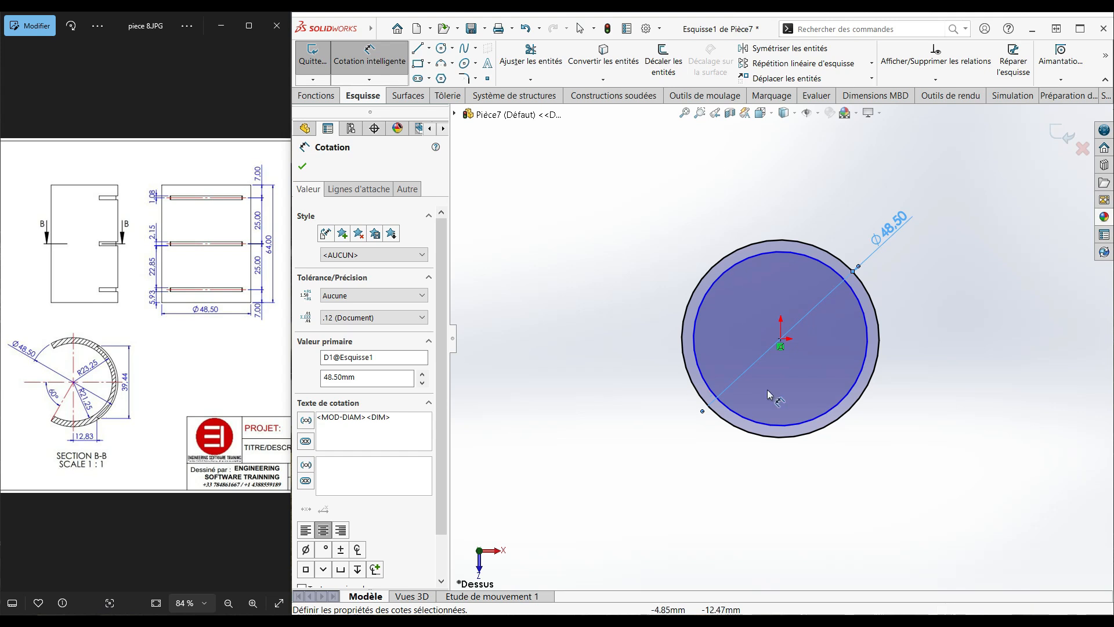
- Dimension the inner circle's diameter as 21.25*2 (42.50 mm)
left_click(713, 286)
left_click(656, 234)
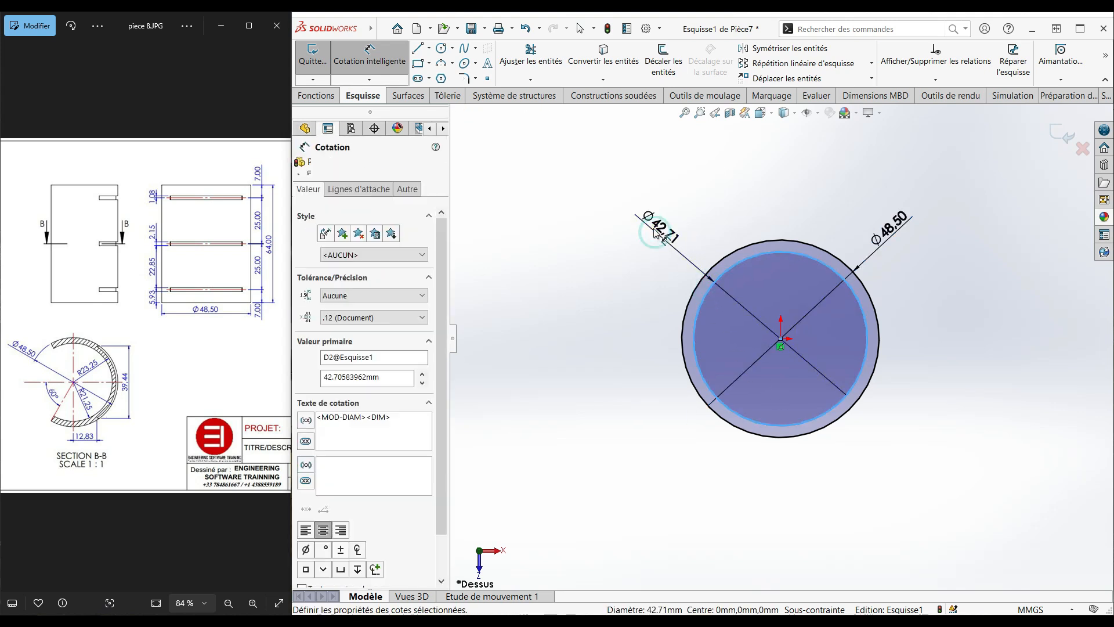
type("21.25*2")
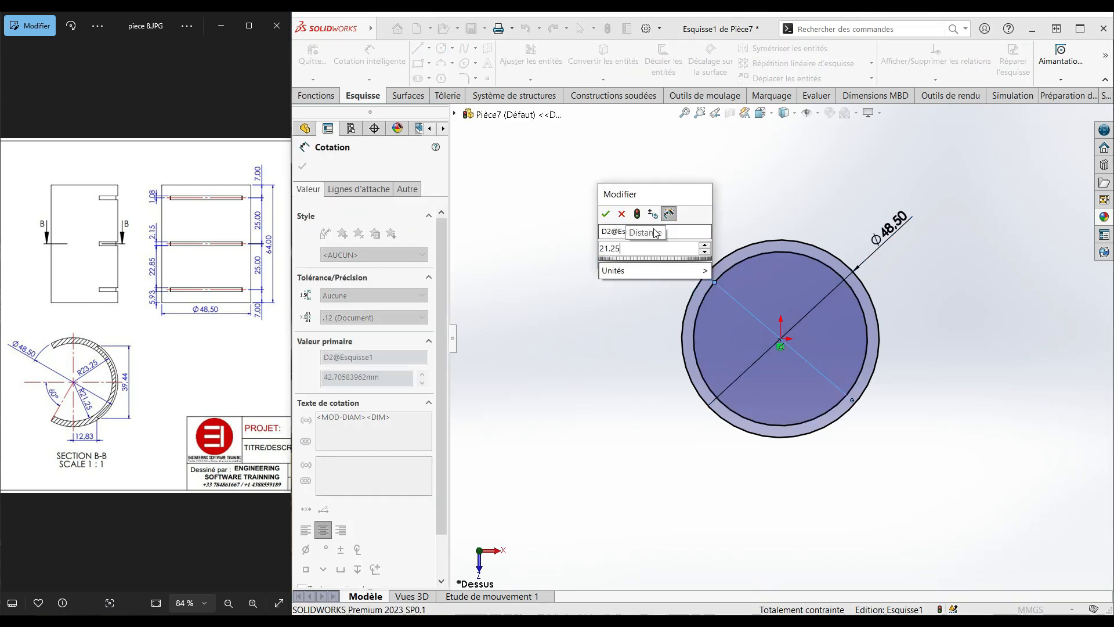
key("Return")
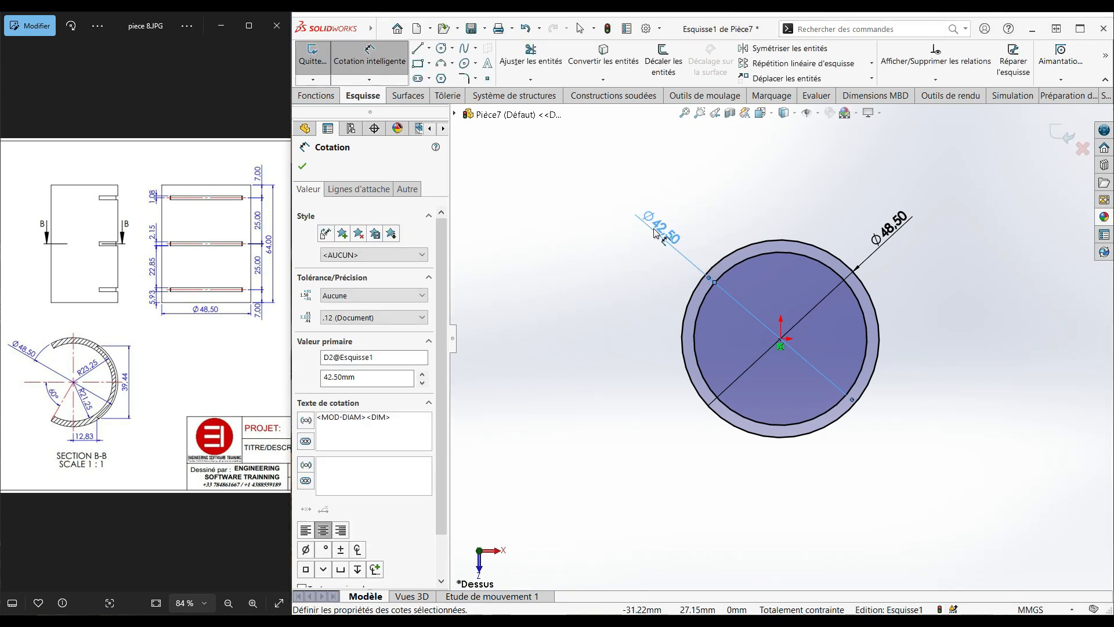
left_click(630, 299)
- Draw a vertical construction line about 36 mm long upward from the origin, extending past the outer circle
scroll(607, 349, "up", 1)
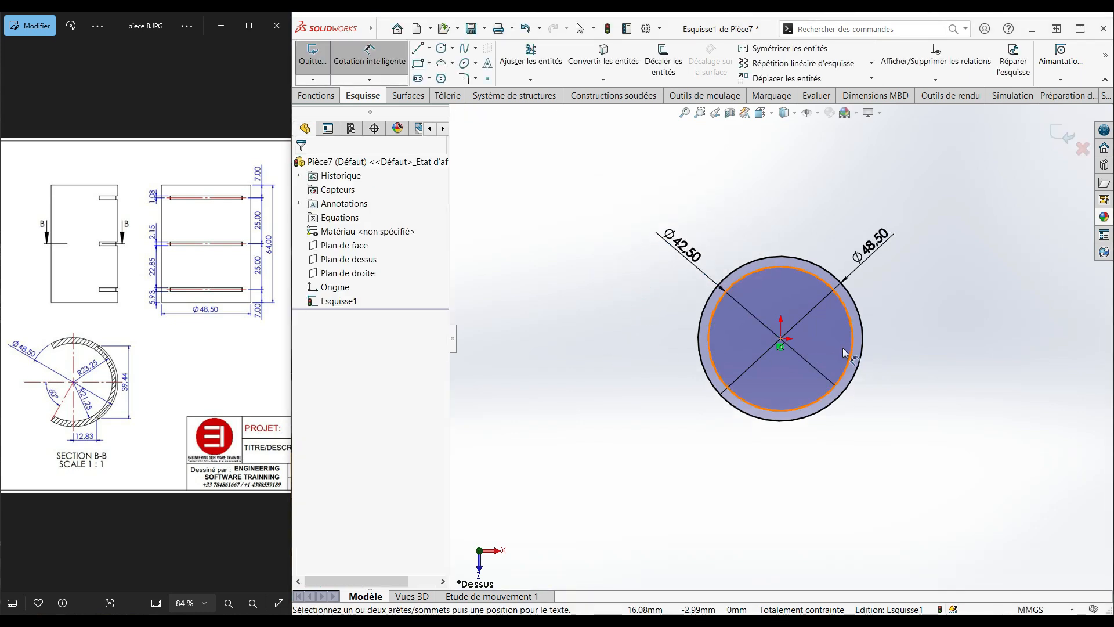
scroll(850, 344, "down", 2)
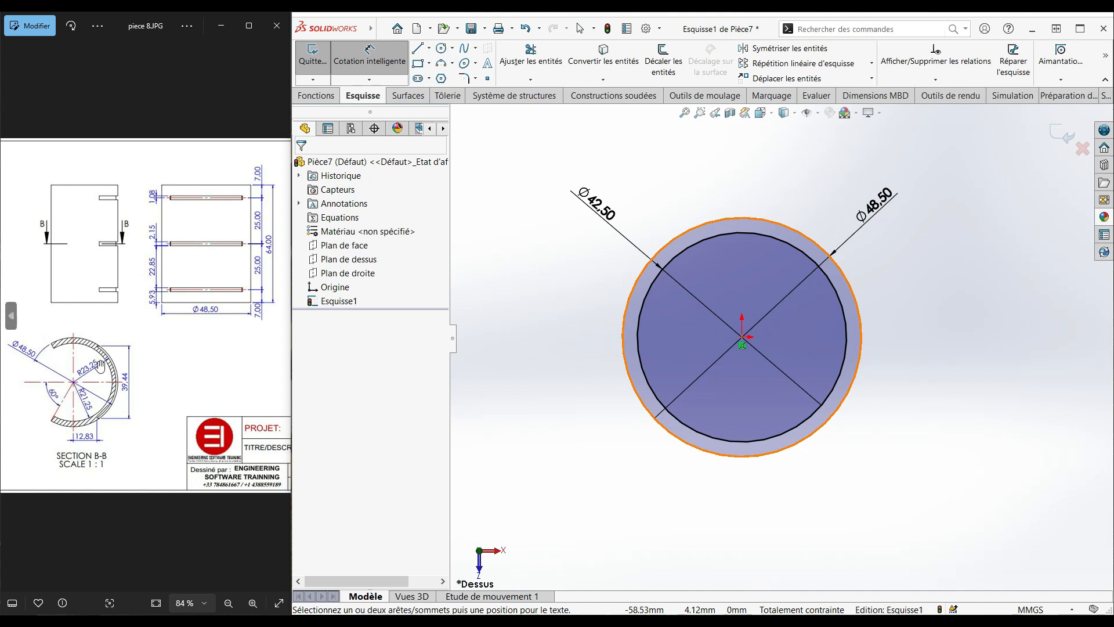
left_click(429, 48)
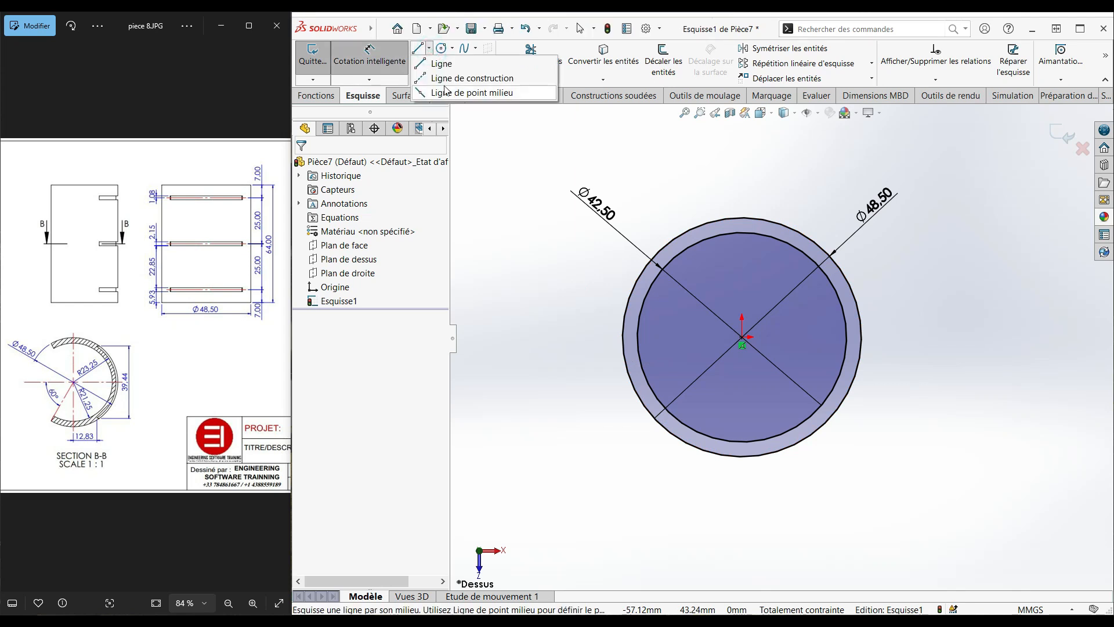
left_click(458, 77)
left_click(742, 338)
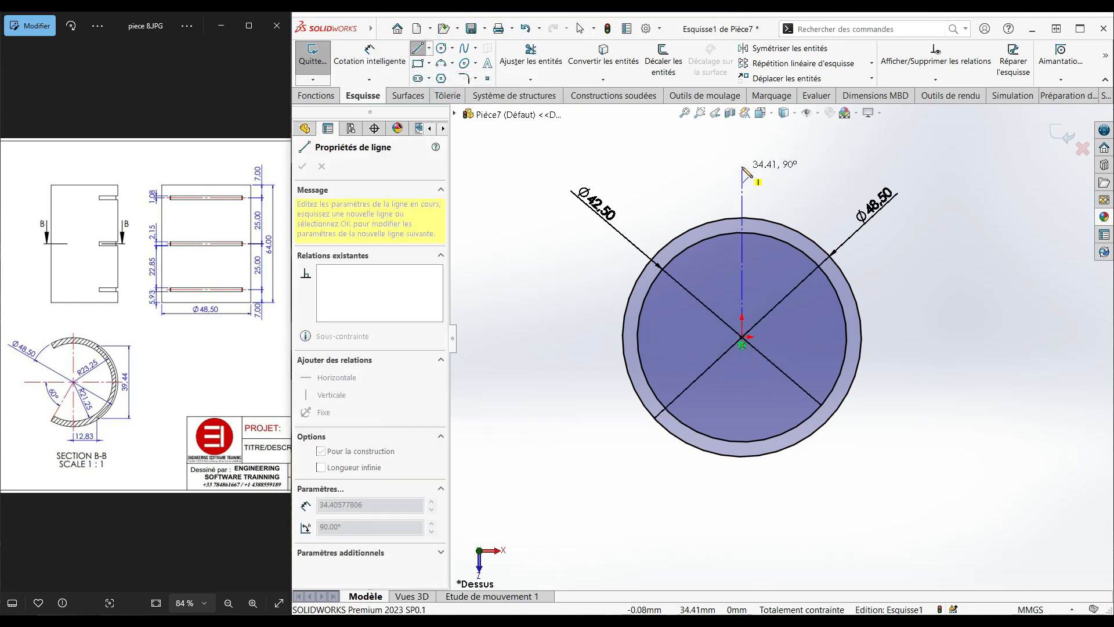
left_click(741, 158)
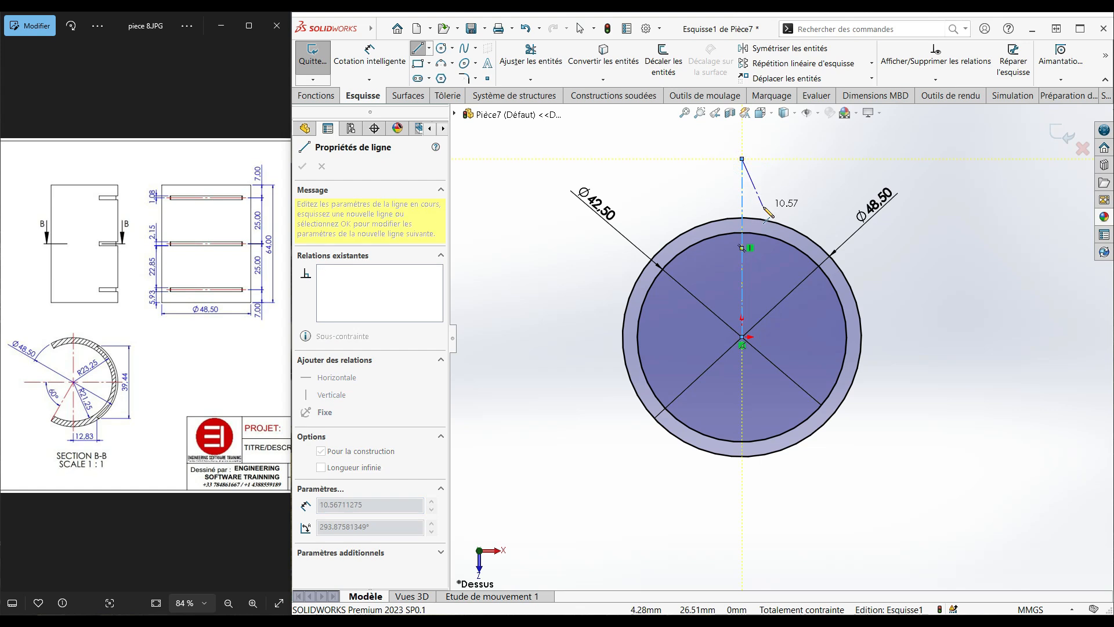
key("Escape")
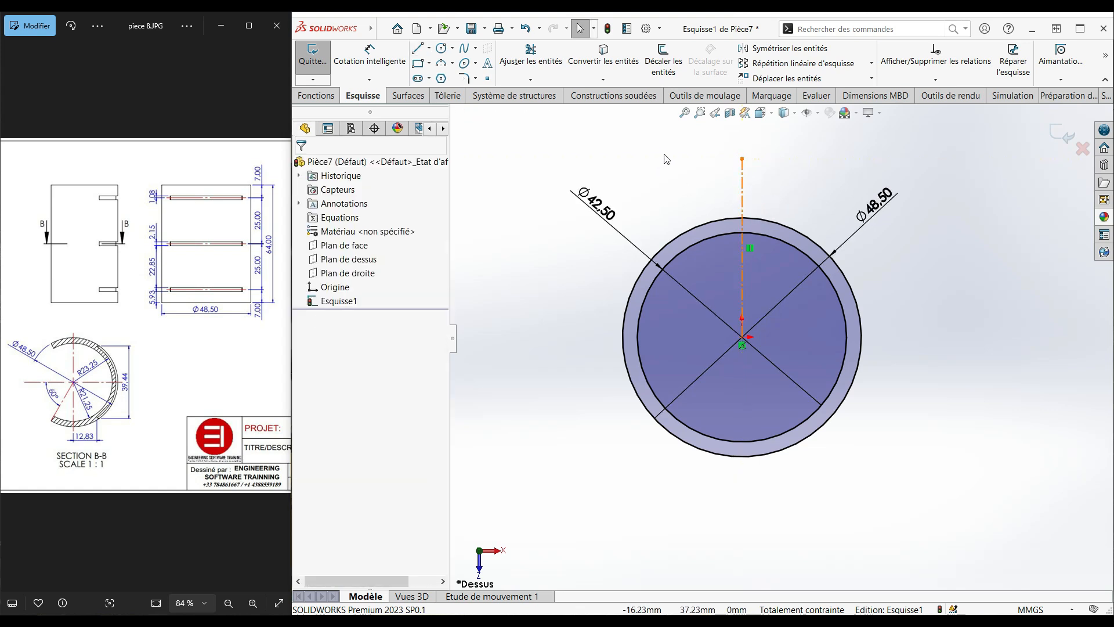
- Draw a slanted construction line from the origin to the outer circle's upper-left side, about 39° from the vertical line
key("Return")
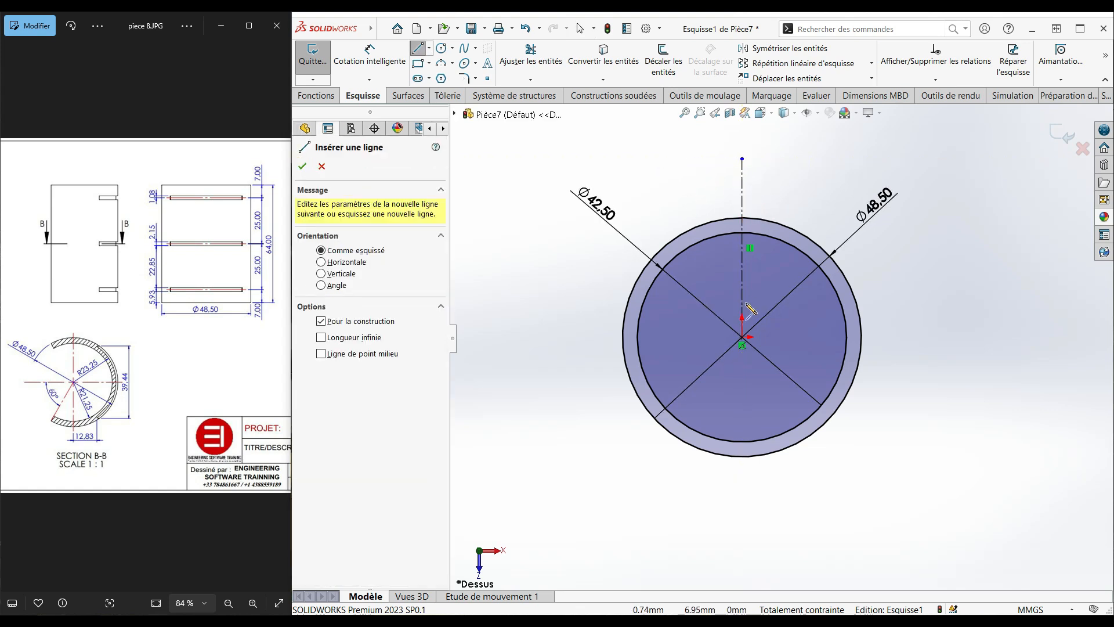
left_click(742, 338)
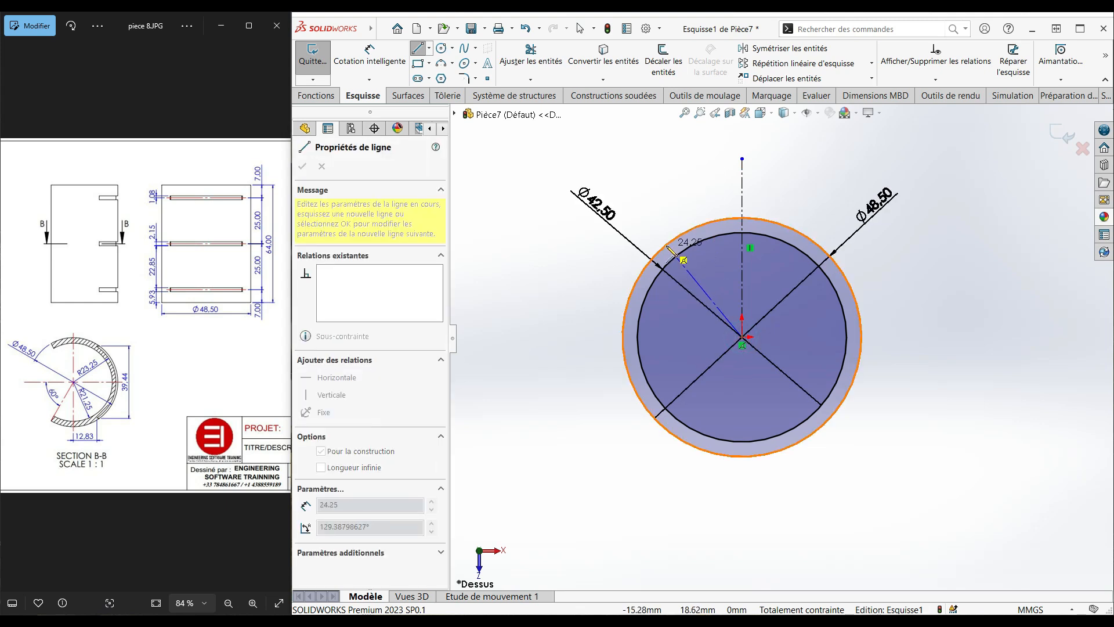
left_click(664, 252)
key("Escape")
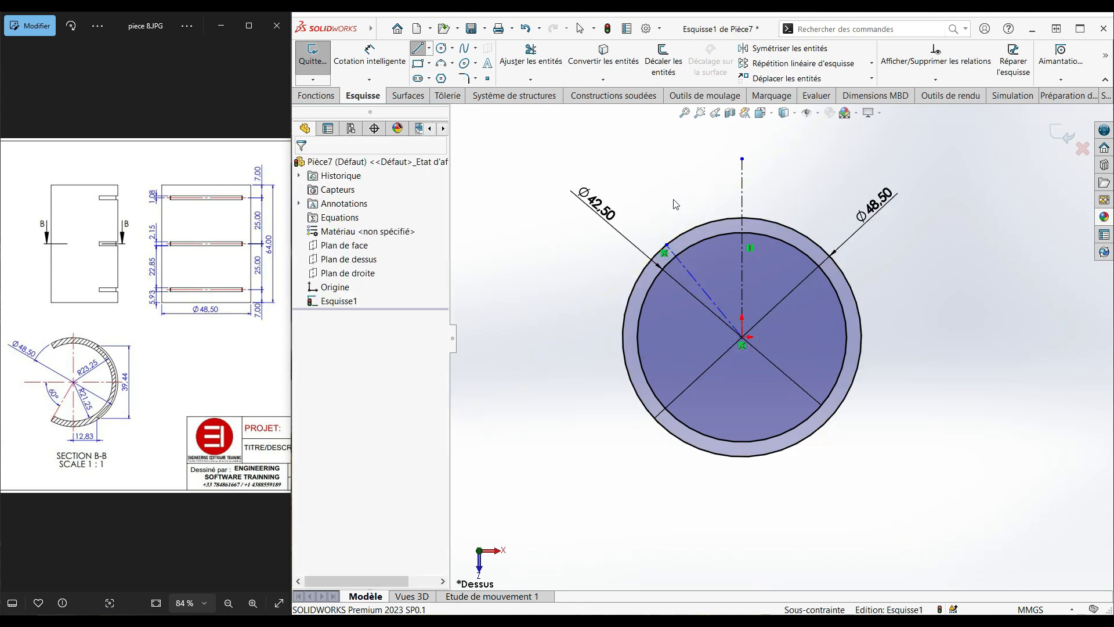
- Mirror the slanted construction line about the vertical construction line, keeping the original
left_click(777, 48)
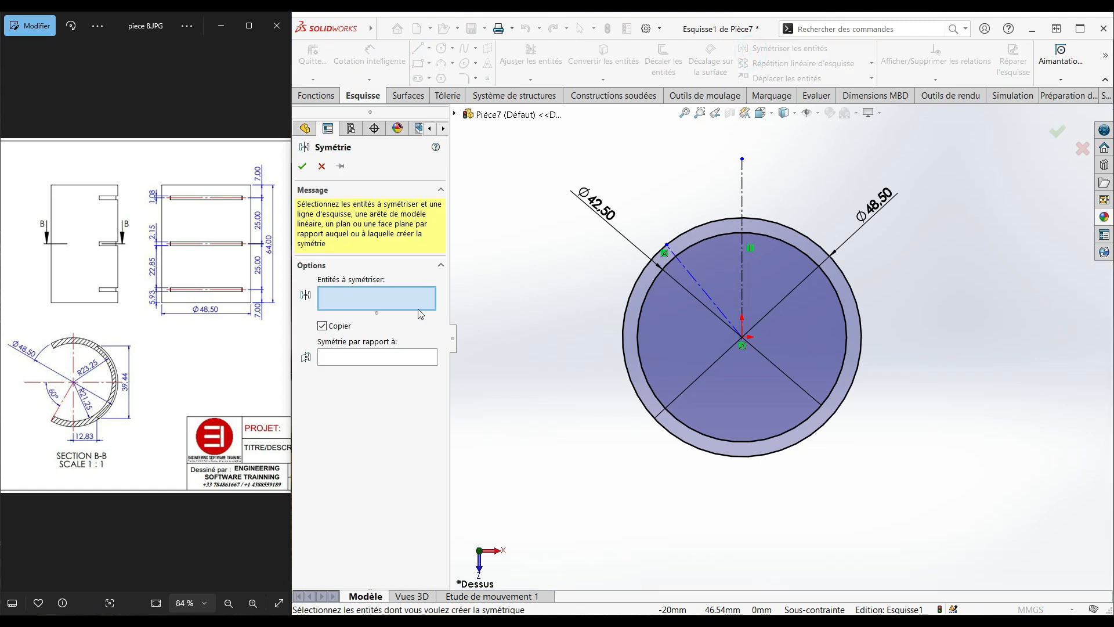
left_click(406, 357)
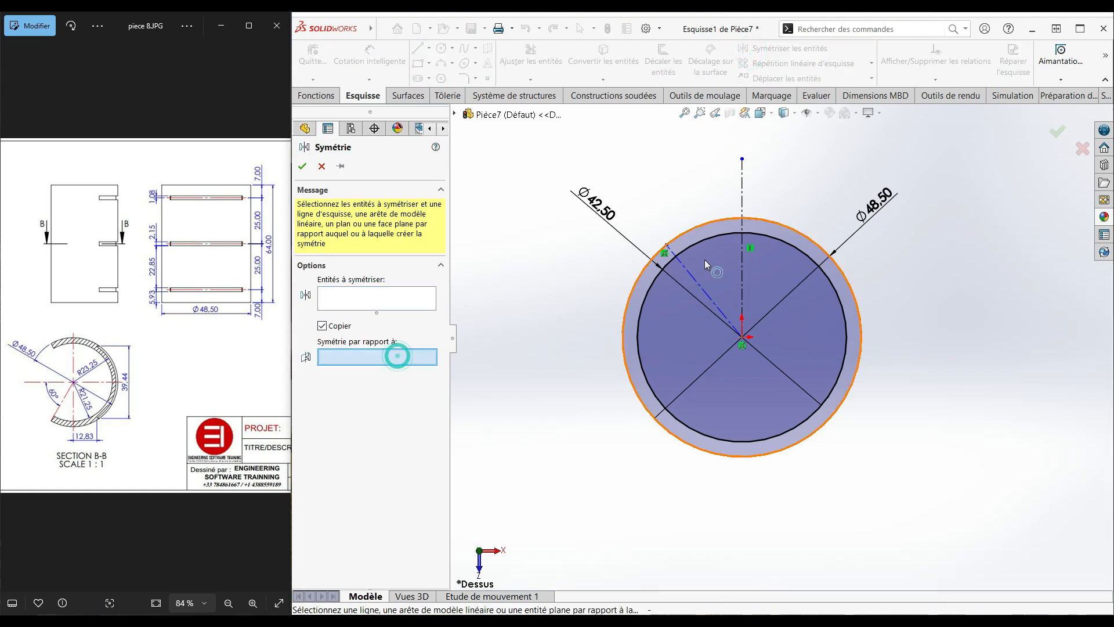
left_click(741, 200)
left_click(374, 296)
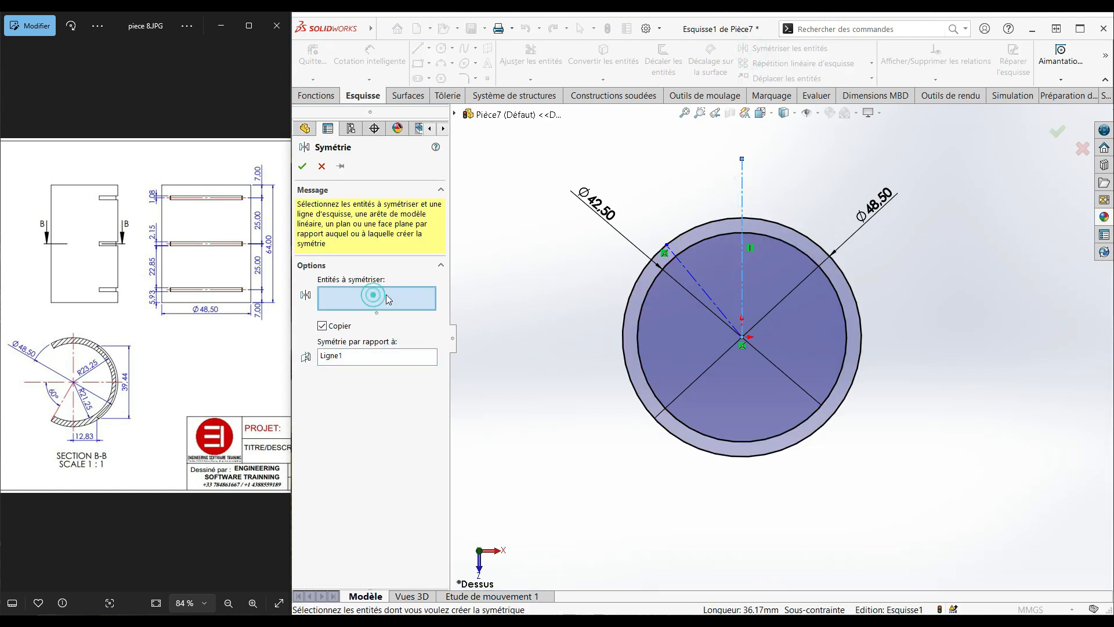
left_click(697, 278)
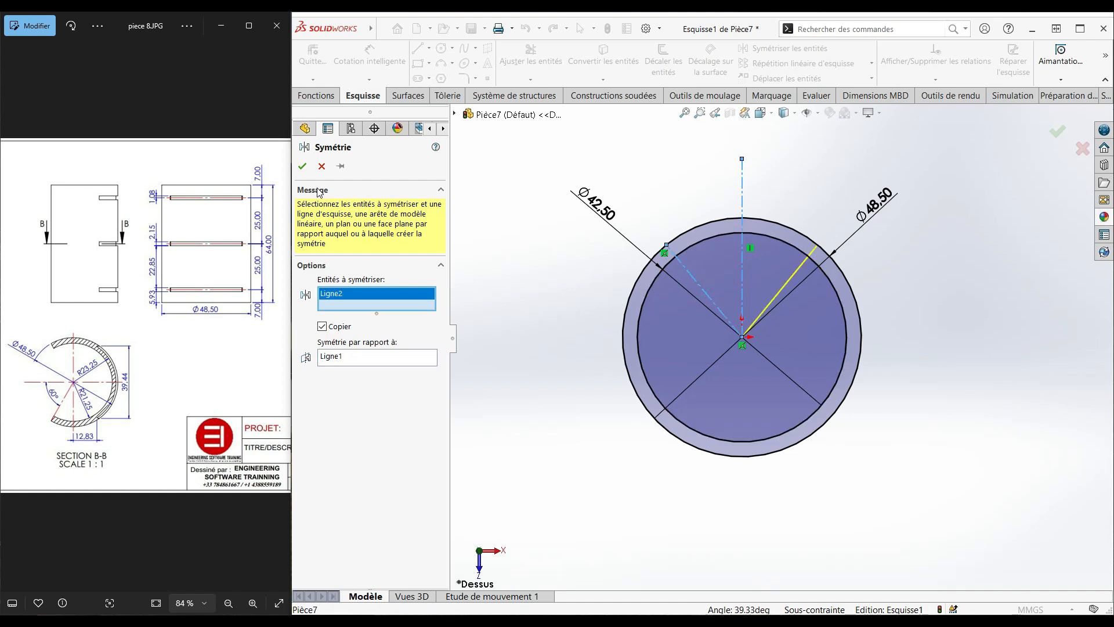
left_click(302, 168)
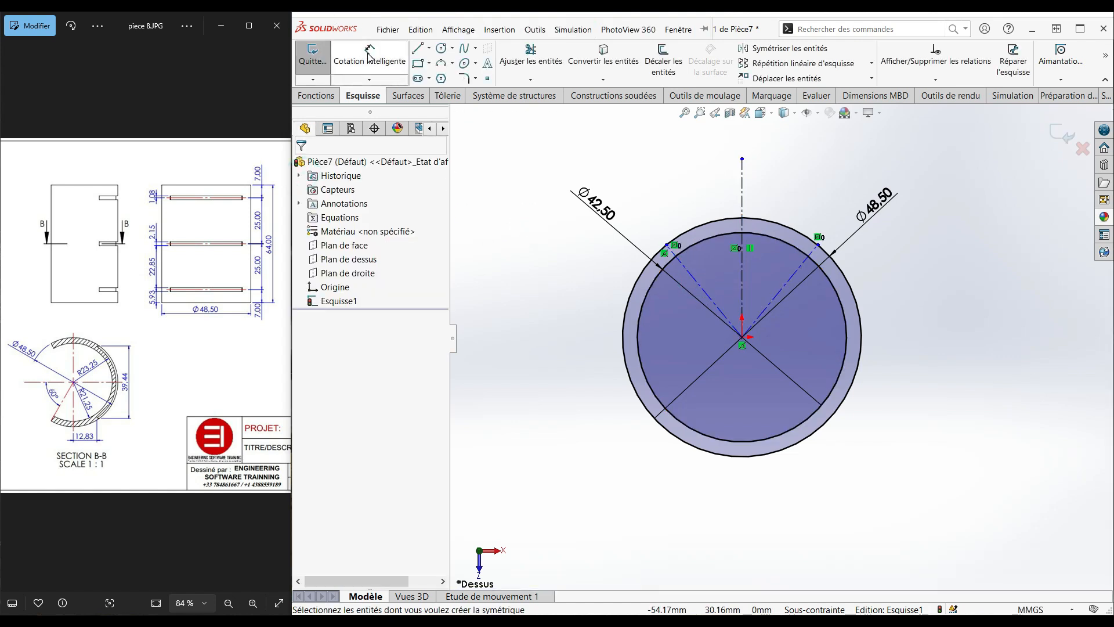
- Dimension the angle between the vertical construction line and the left slanted construction line as 60°
left_click(742, 267)
left_click(694, 279)
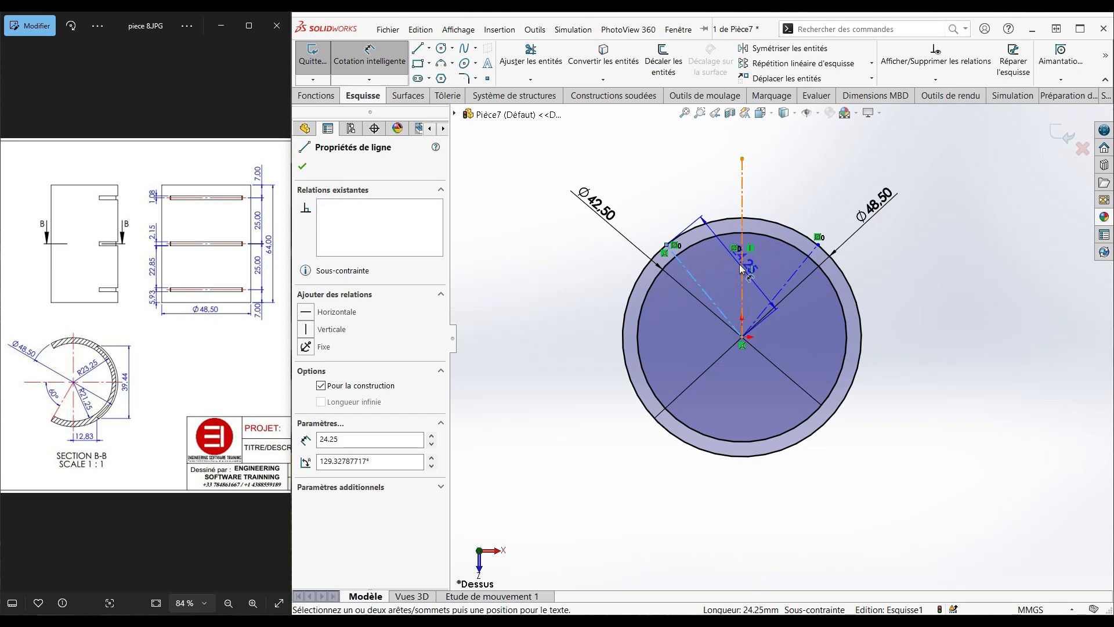
left_click(719, 206)
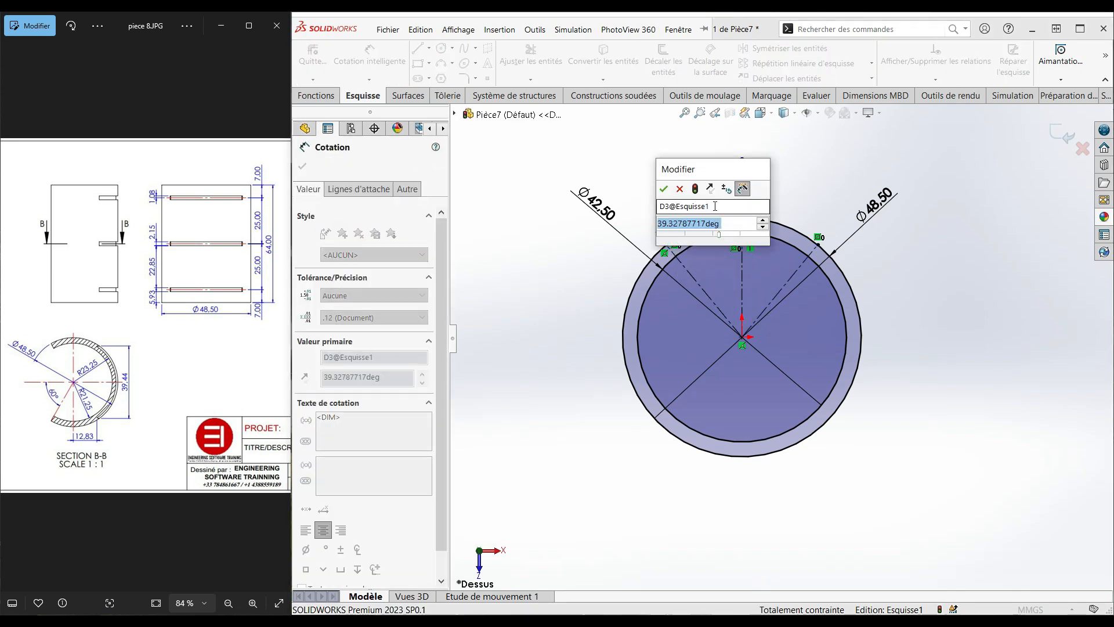
type("60")
key("Return")
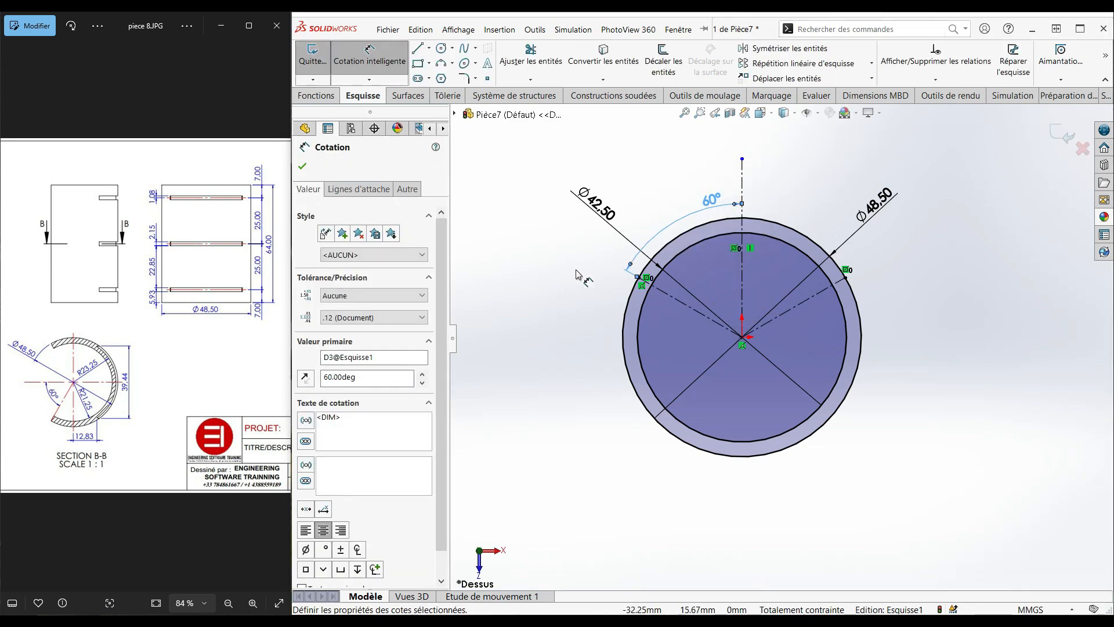
left_click(569, 273)
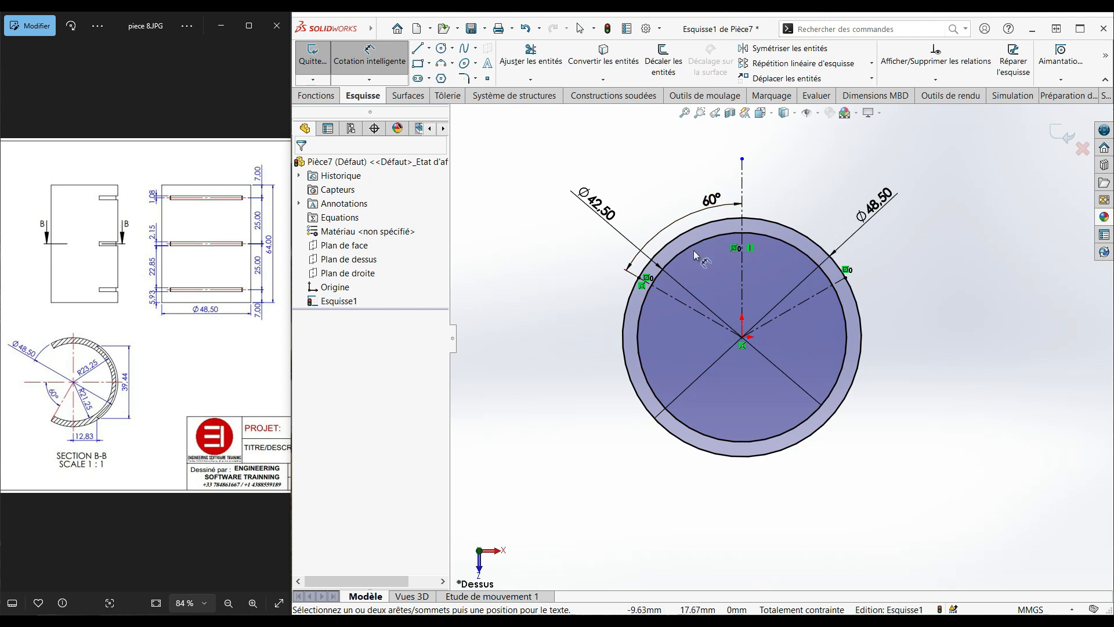
- Trim away the upper portions of both circles between the two slanted construction lines
left_click(530, 55)
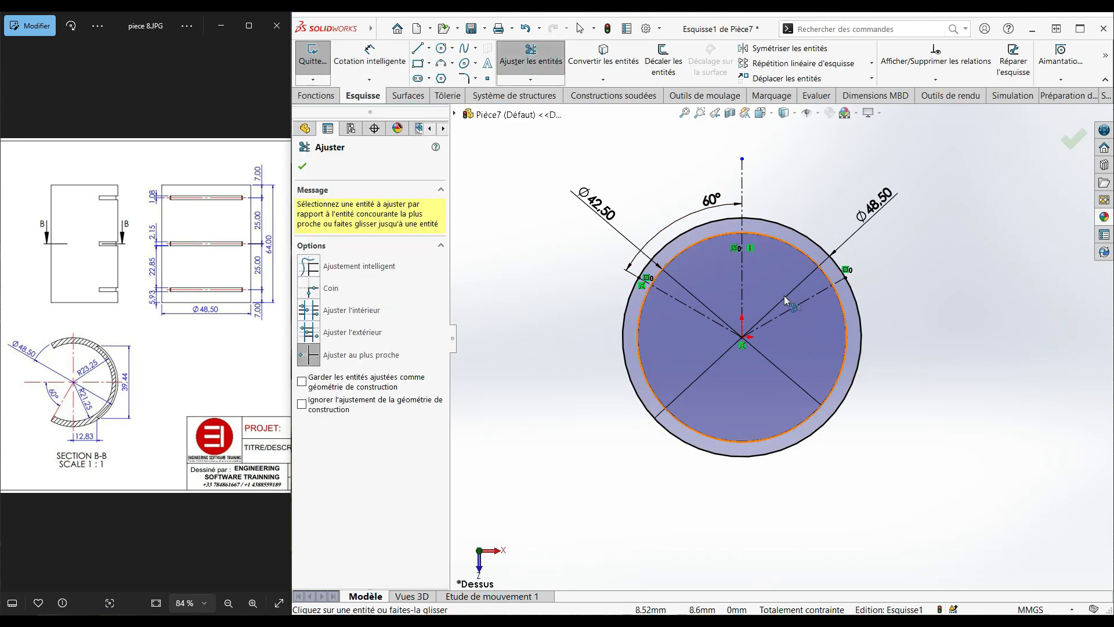
left_click(702, 249)
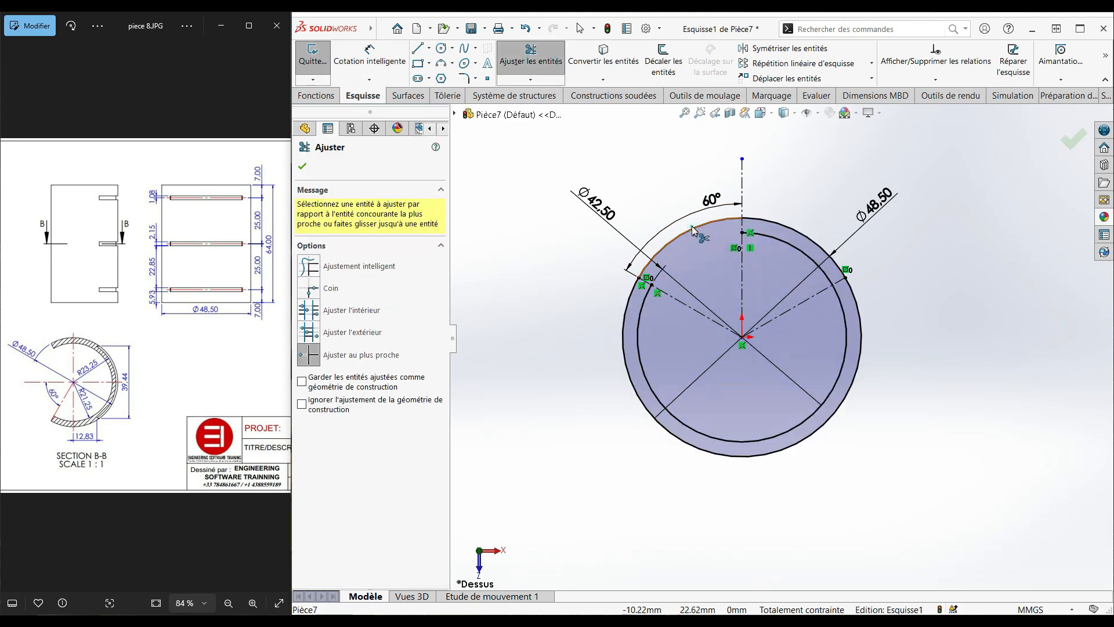
left_click(692, 230)
left_click(780, 240)
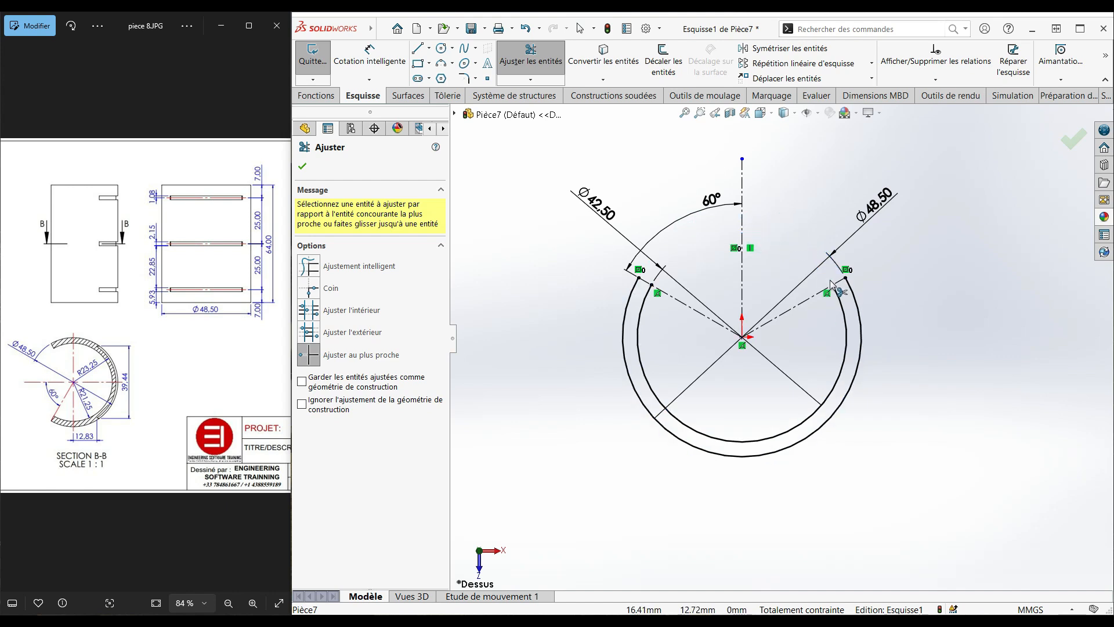
scroll(818, 283, "down", 3)
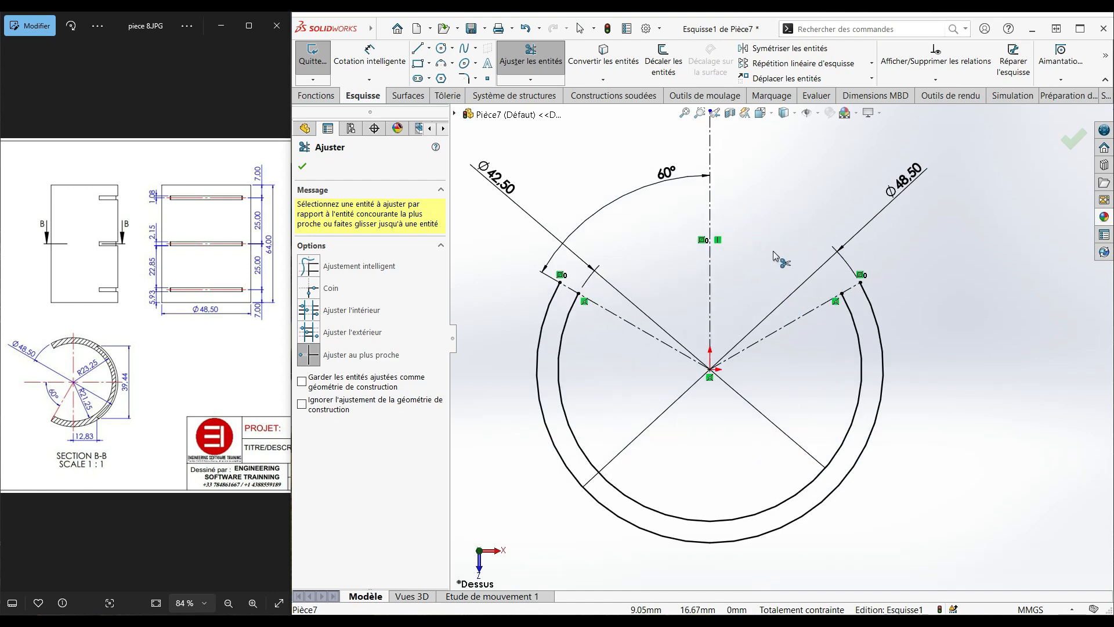
key("Escape")
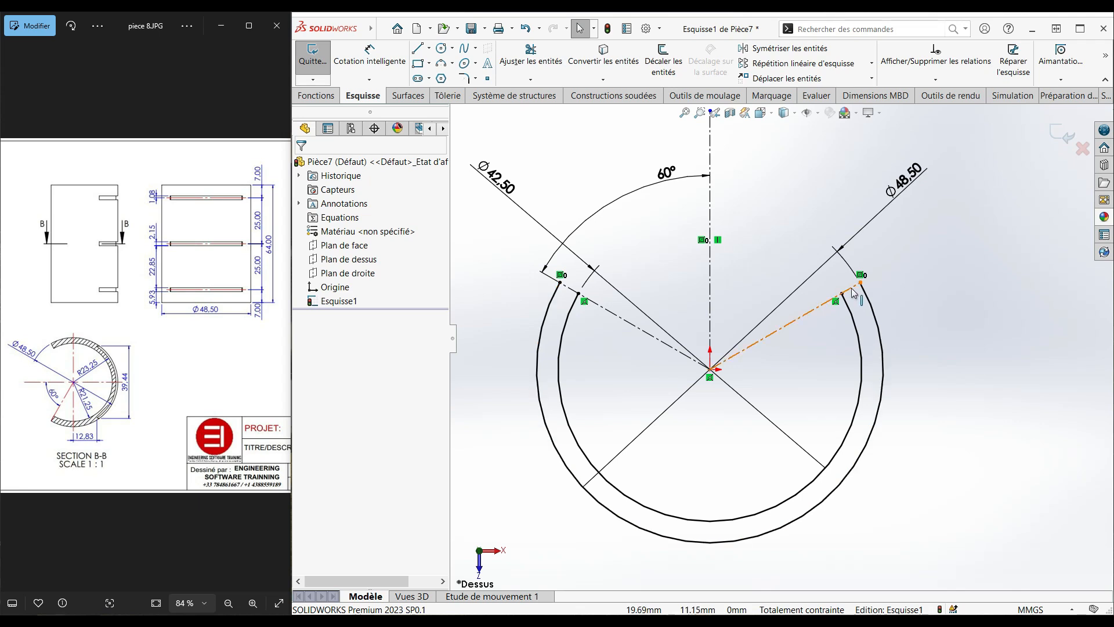
- Close both ends of the C-shaped profile with short lines joining the inner and outer arc endpoints
left_click(421, 48)
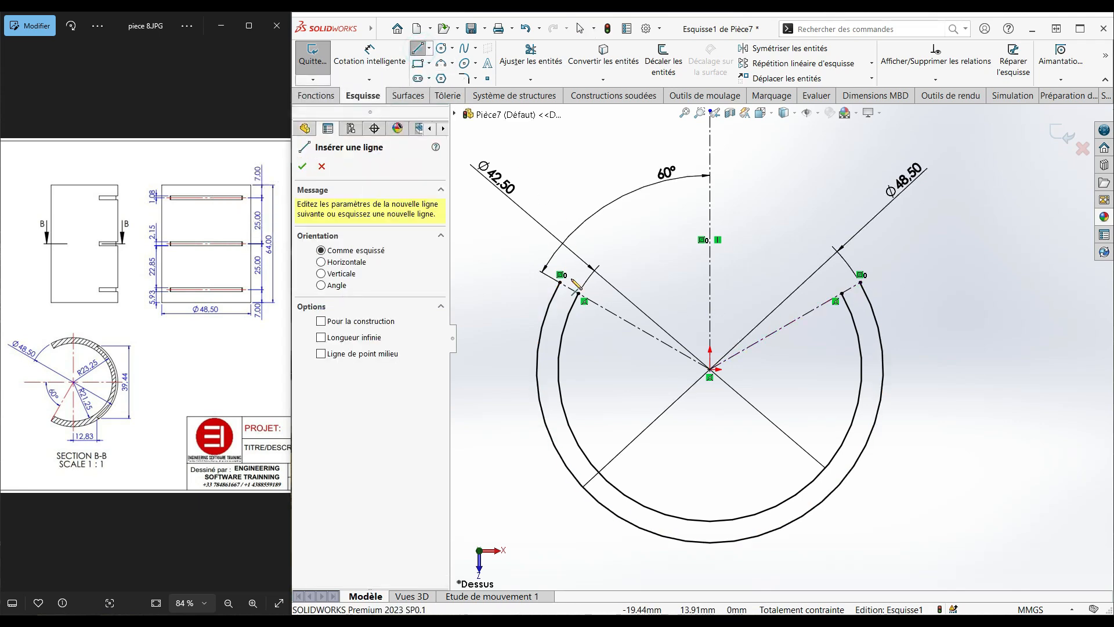
left_click_drag(560, 283, 578, 294)
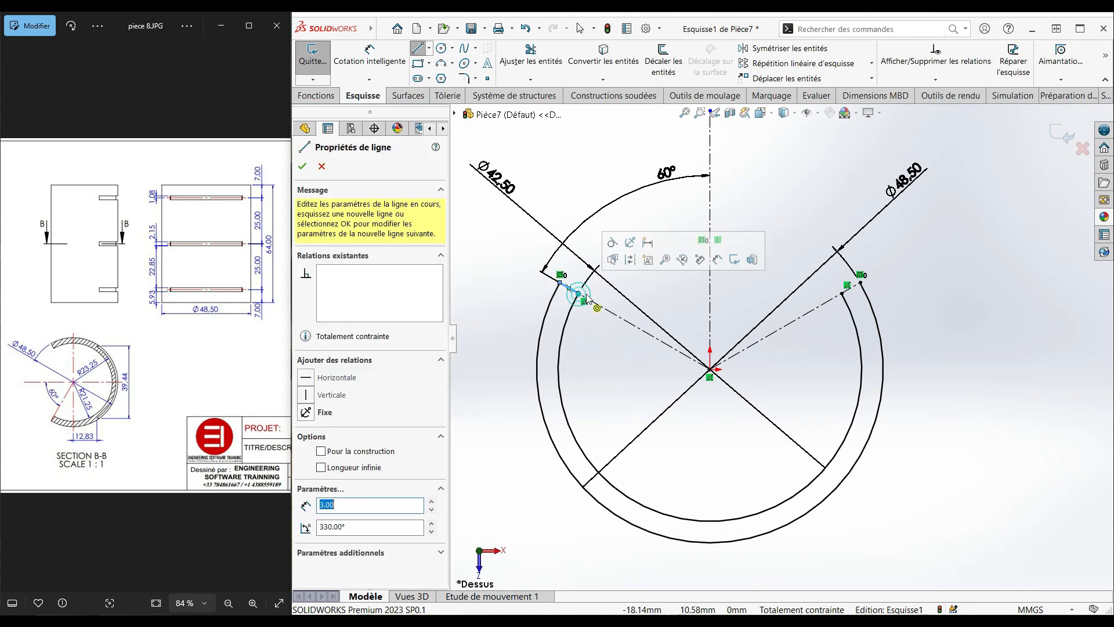
left_click_drag(842, 293, 860, 282)
key("Escape")
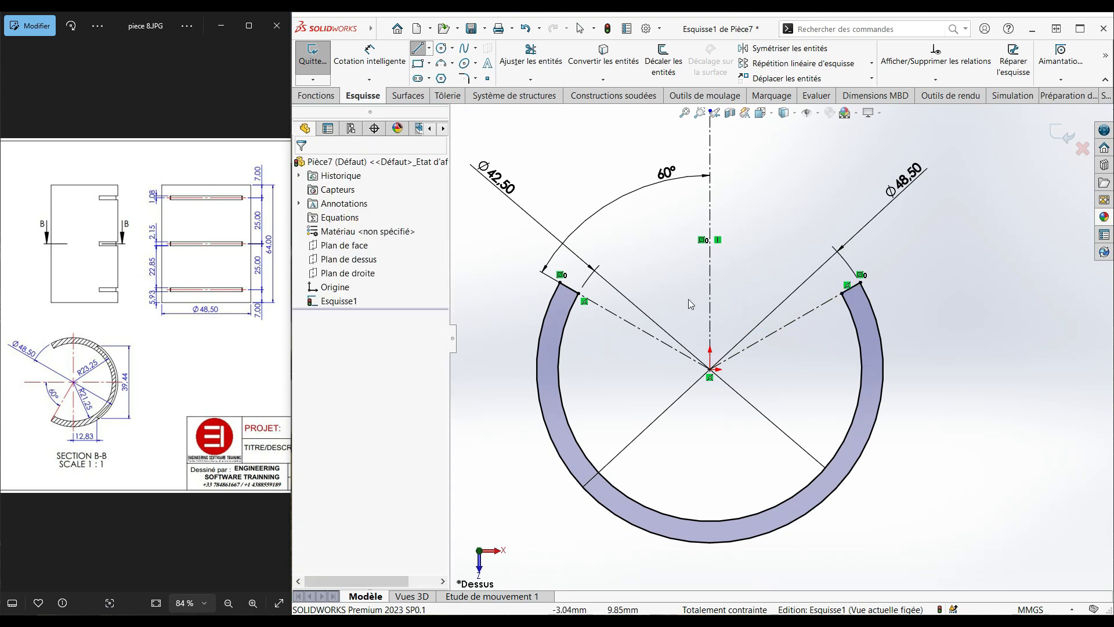
- Examine the section view, slot dimensions and isometric view in the piece 8 drawing
scroll(802, 297, "up", 2)
scroll(834, 398, "down", 2)
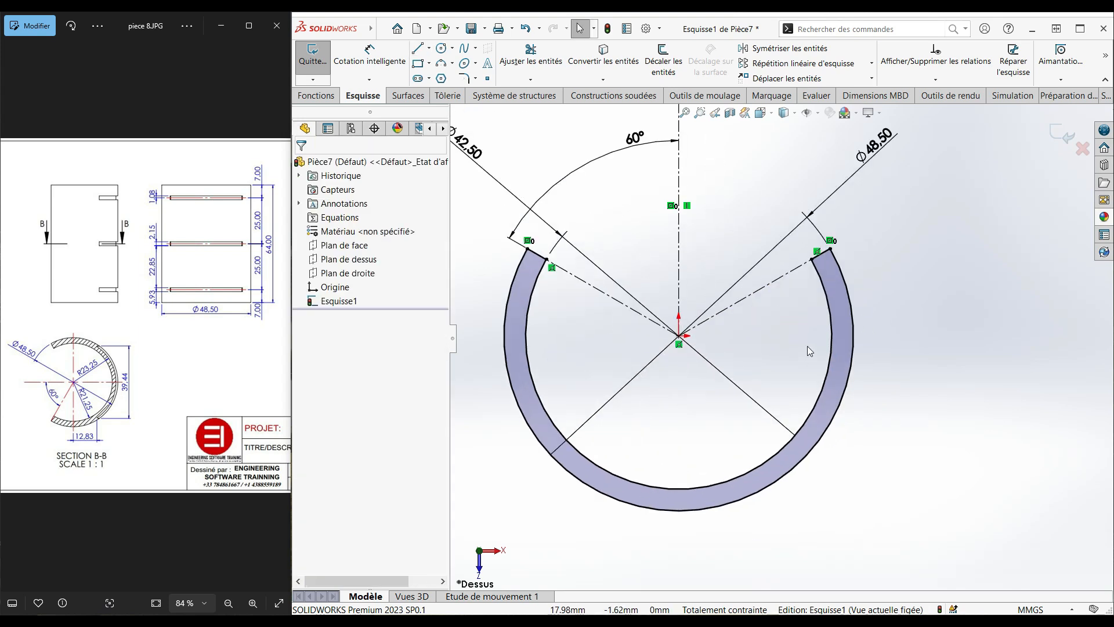
scroll(111, 376, "up", 3)
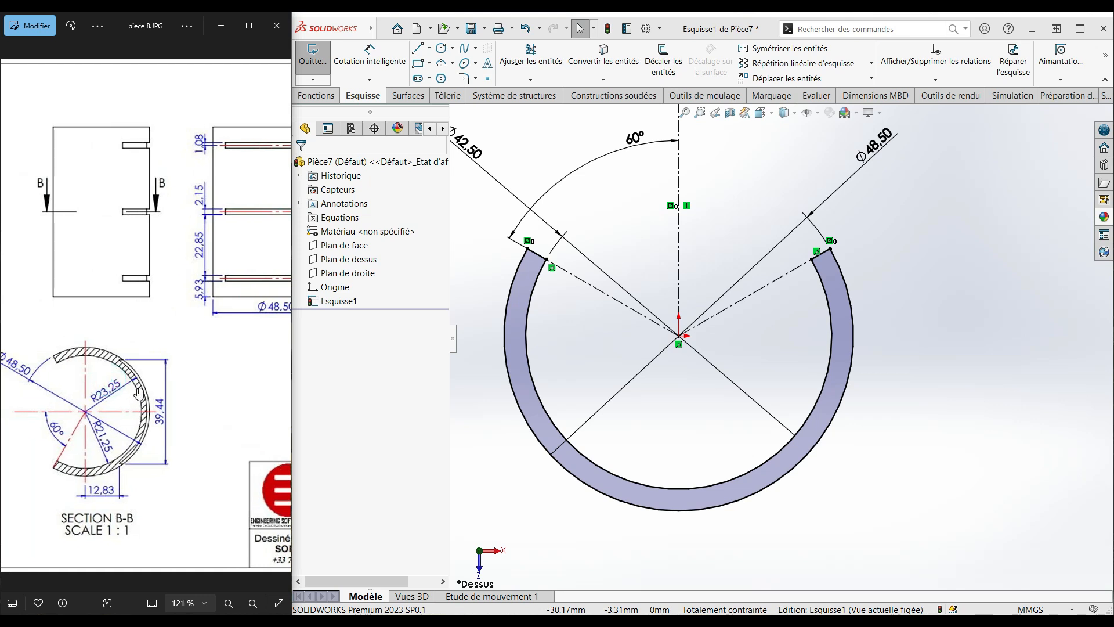
left_click_drag(214, 375, 87, 372)
left_click_drag(176, 316, 43, 304)
left_click_drag(218, 320, 140, 319)
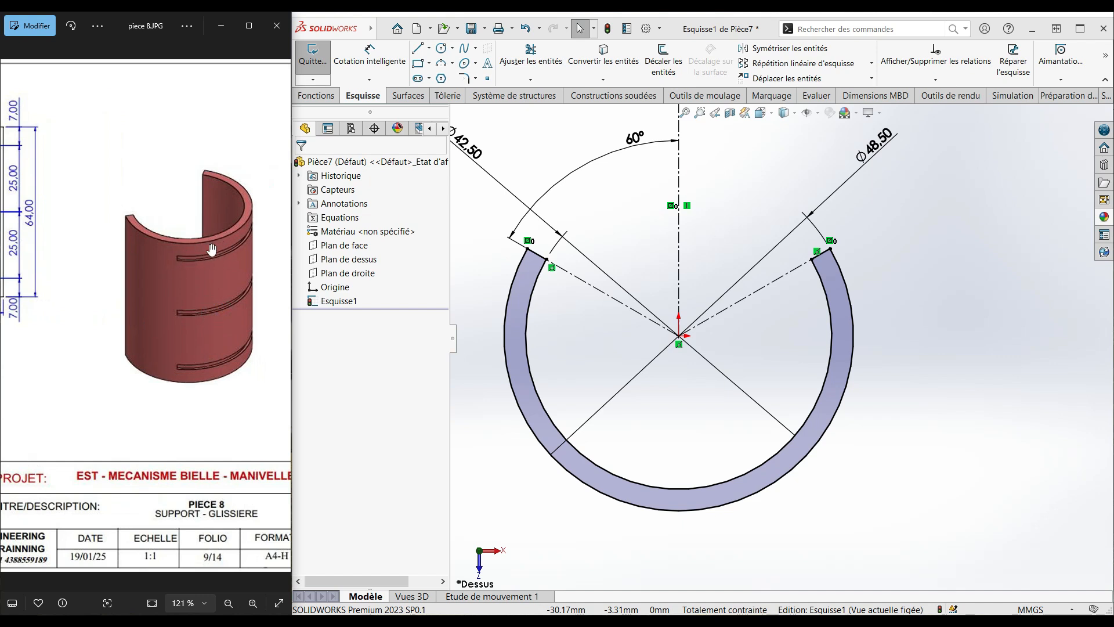
left_click_drag(110, 315, 231, 338)
left_click_drag(95, 354, 217, 376)
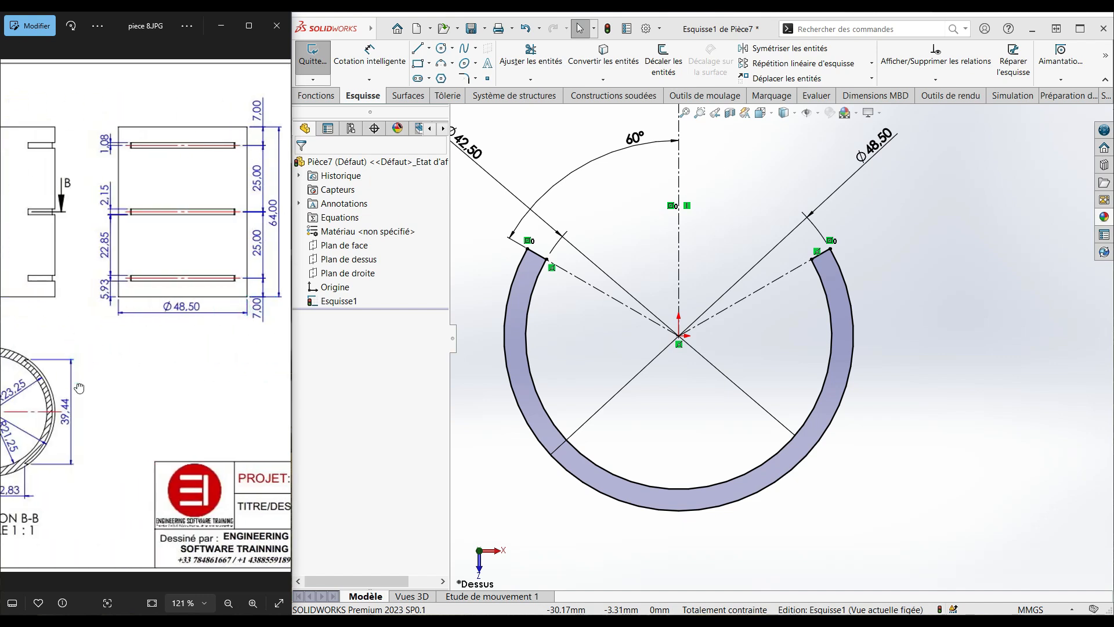
left_click_drag(75, 388, 183, 403)
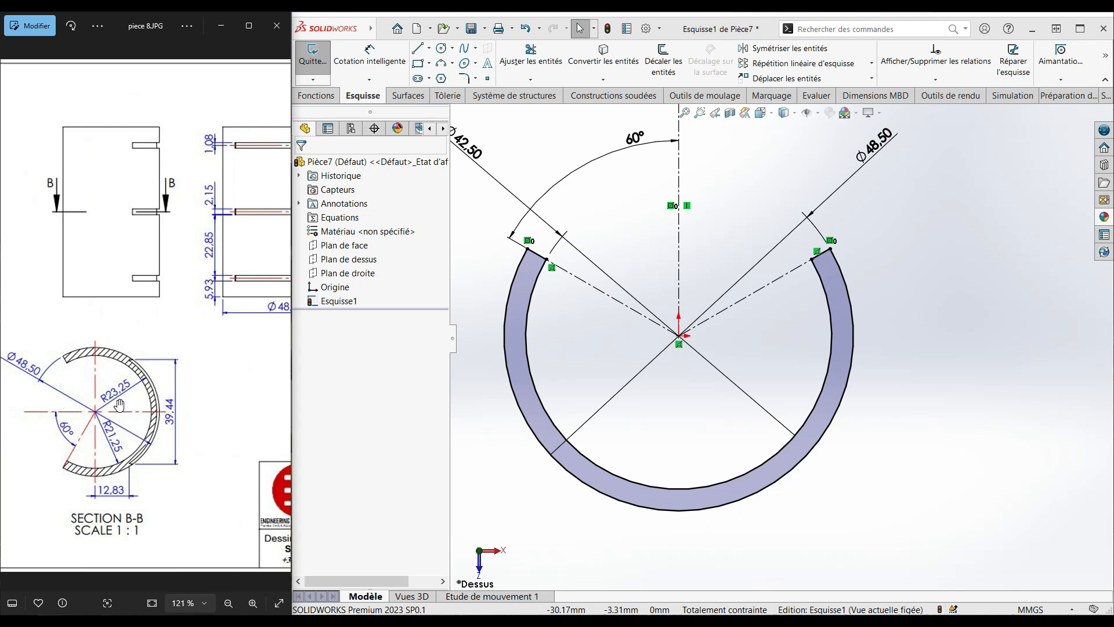
- Sketch a circle of about 22.9 mm radius centred on the origin, between the inner and outer arcs
left_click(642, 398)
left_click(441, 48)
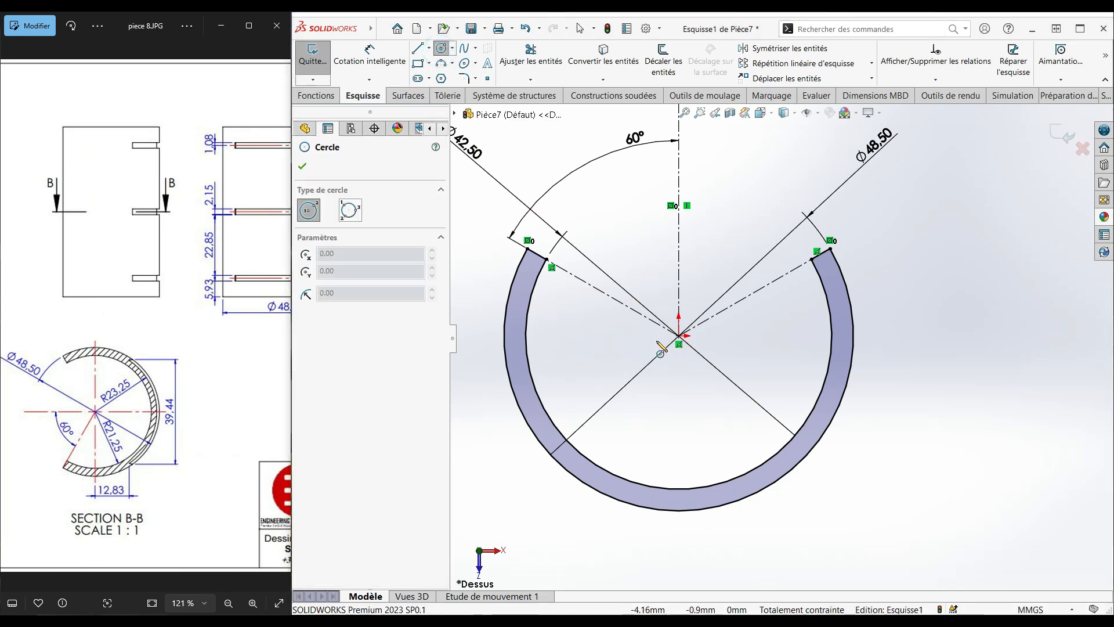
left_click(679, 335)
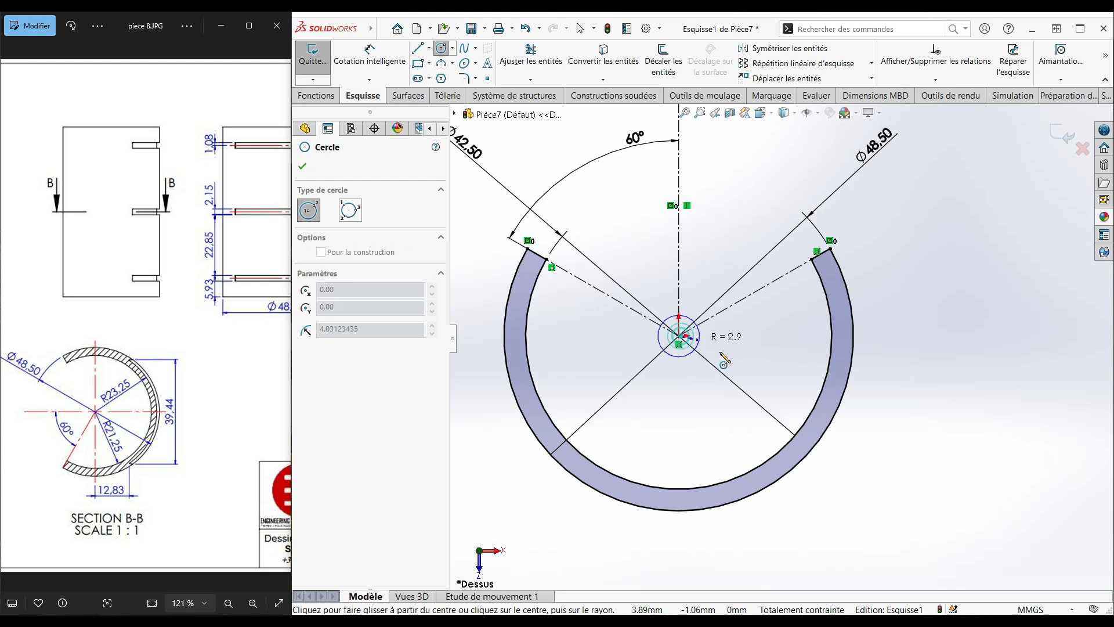
left_click(804, 453)
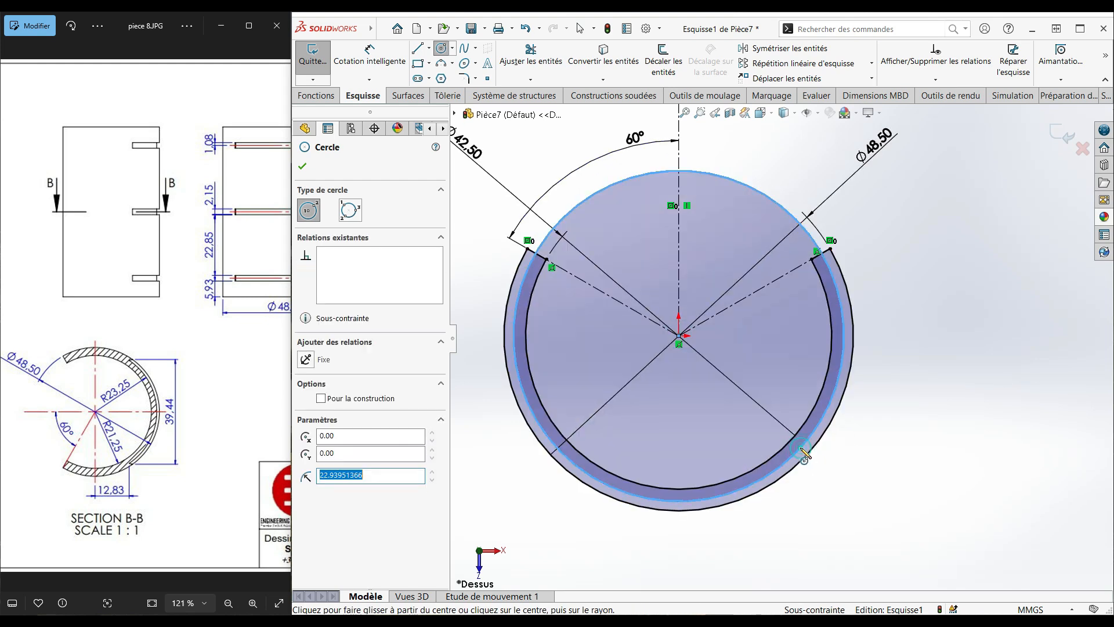
right_click(494, 371)
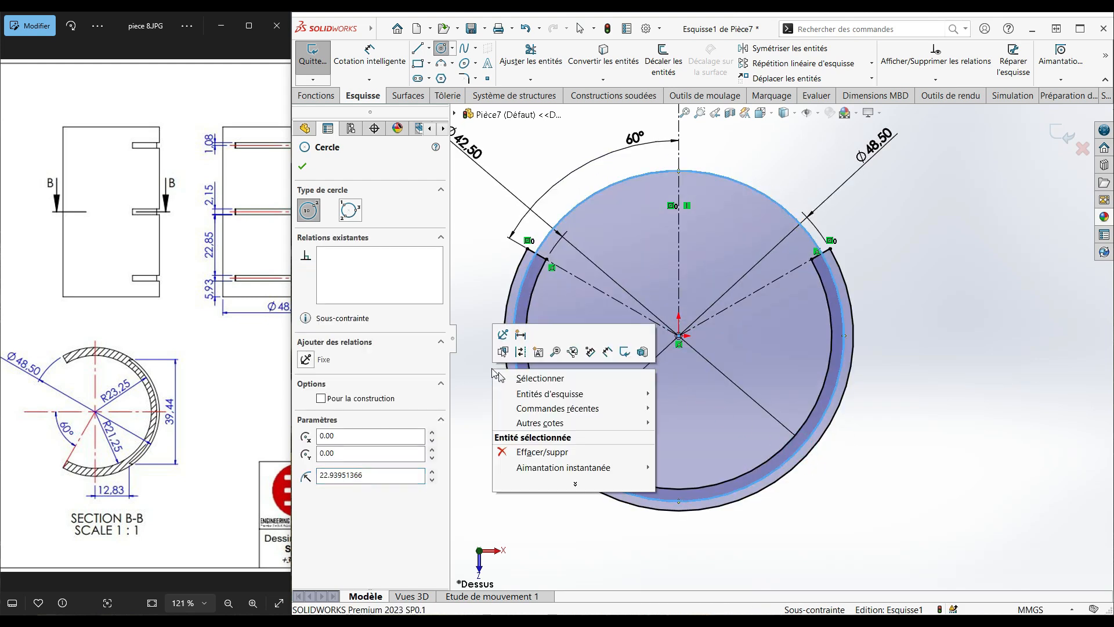
left_click(539, 377)
left_click(442, 52)
left_click(442, 52)
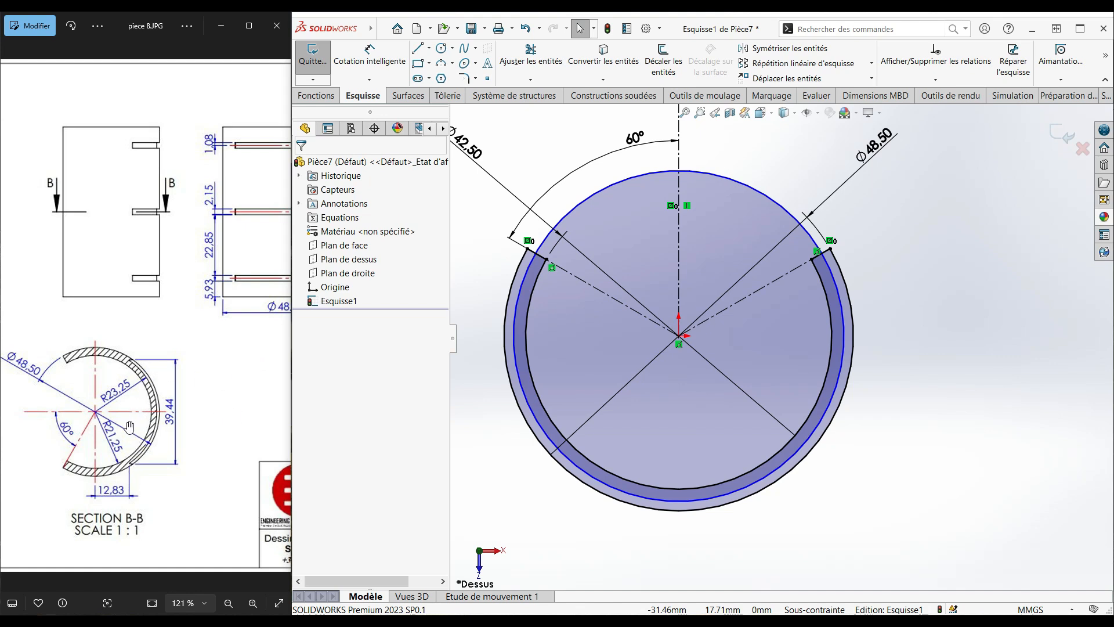
- Draw a slightly tilted line about 1.8 mm long from the middle circle to the outer arc at the profile's lower left
left_click(416, 50)
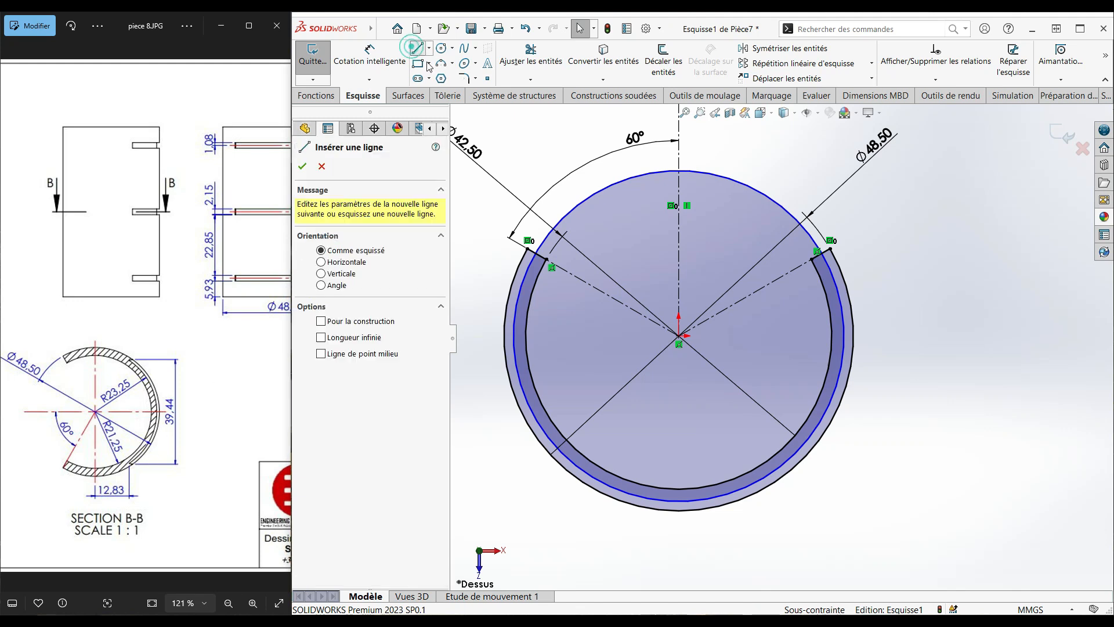
left_click(547, 444)
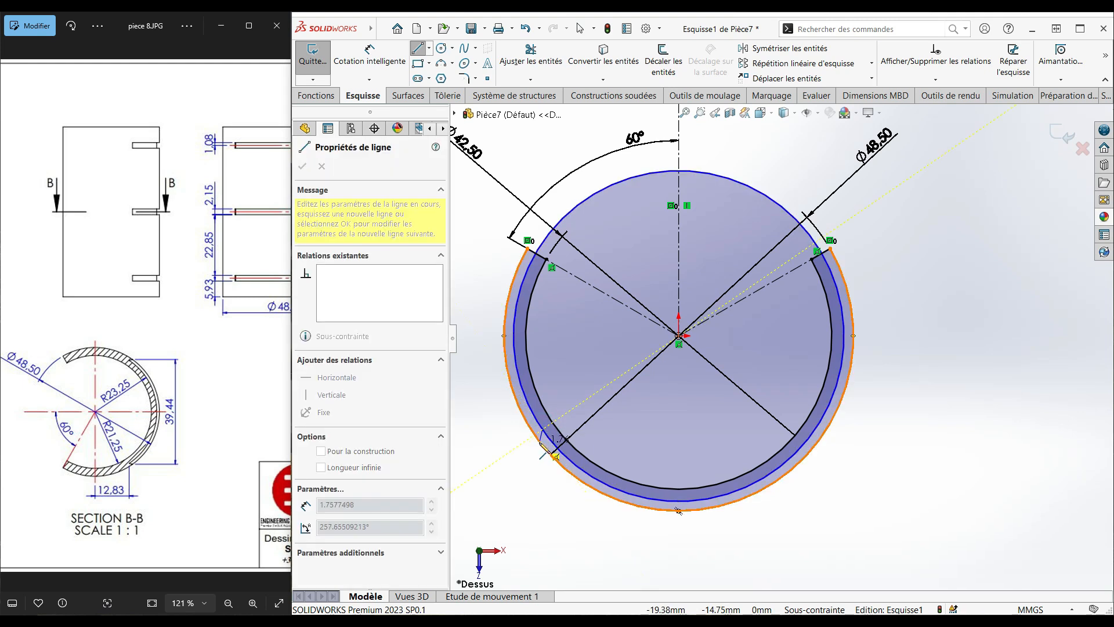
key("Escape")
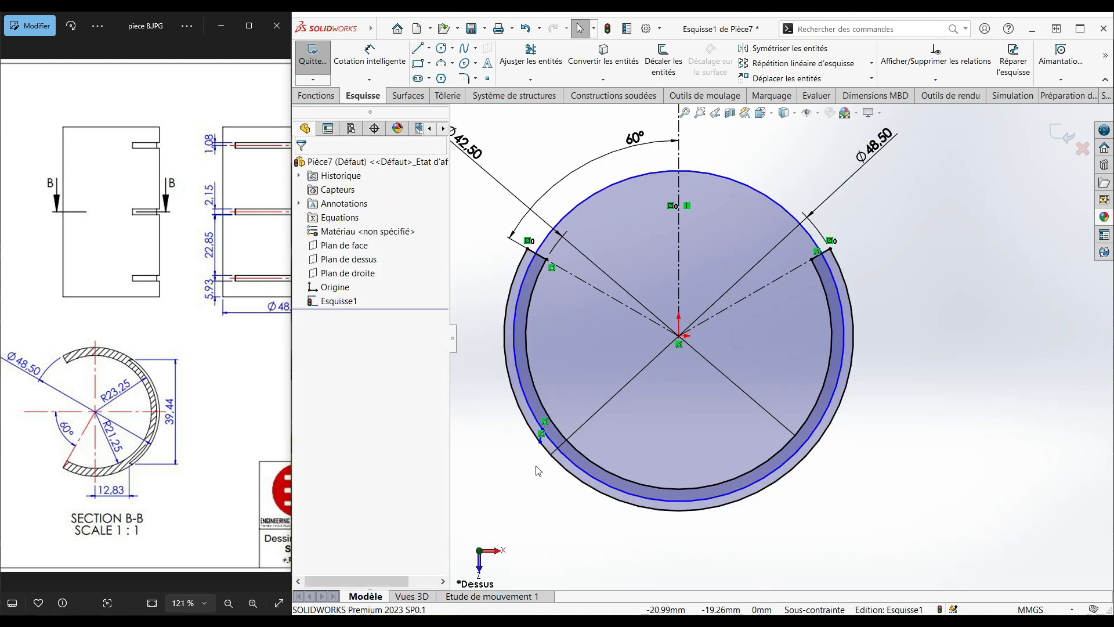
- Mirror the short lower-left line about the vertical construction line, keeping the original
scroll(717, 510, "down", 3)
scroll(652, 288, "up", 2)
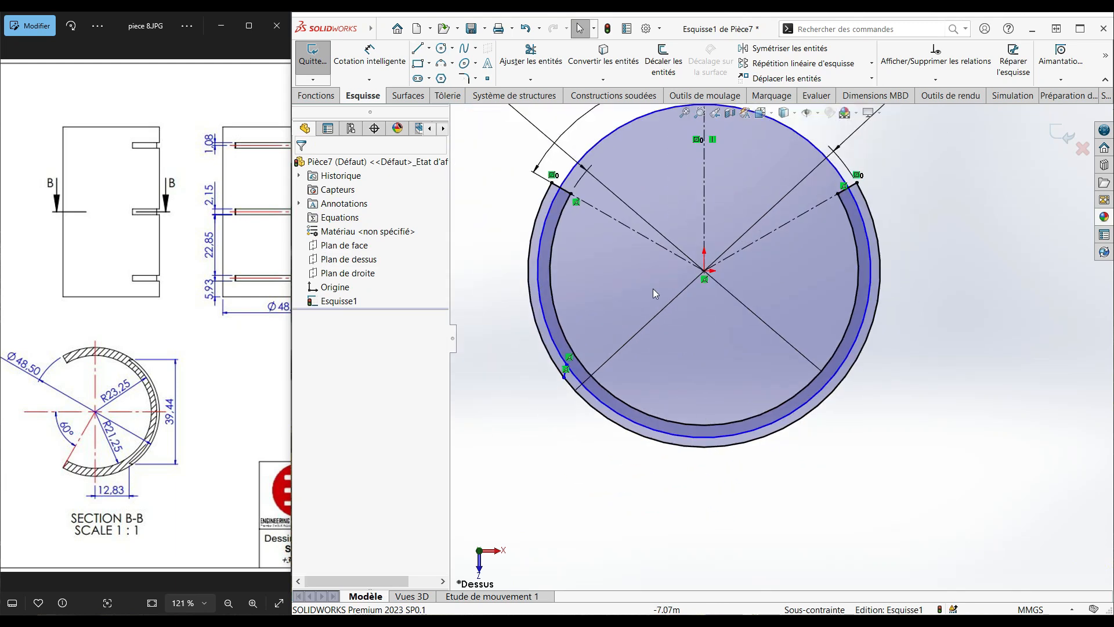
scroll(652, 284, "down", 4)
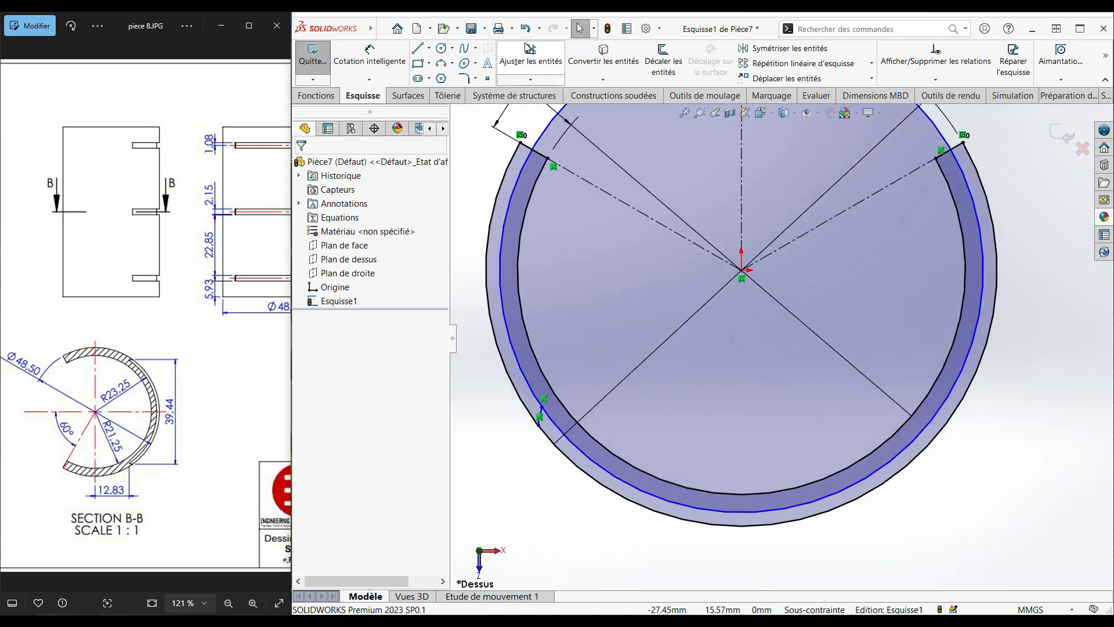
left_click(742, 48)
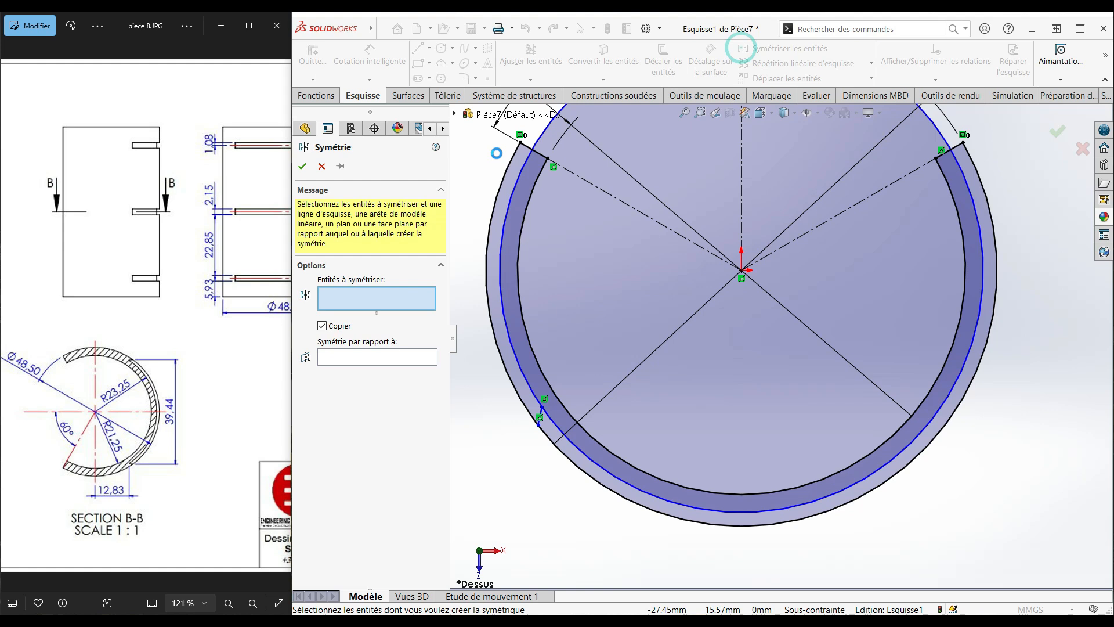
left_click(380, 356)
left_click(743, 233)
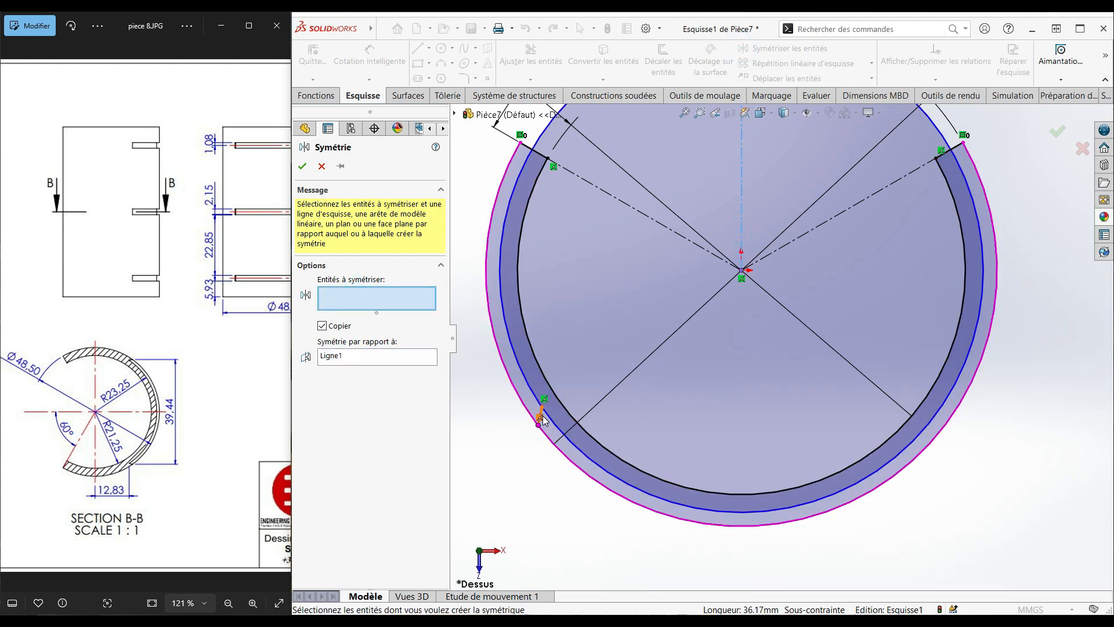
scroll(541, 409, "down", 4)
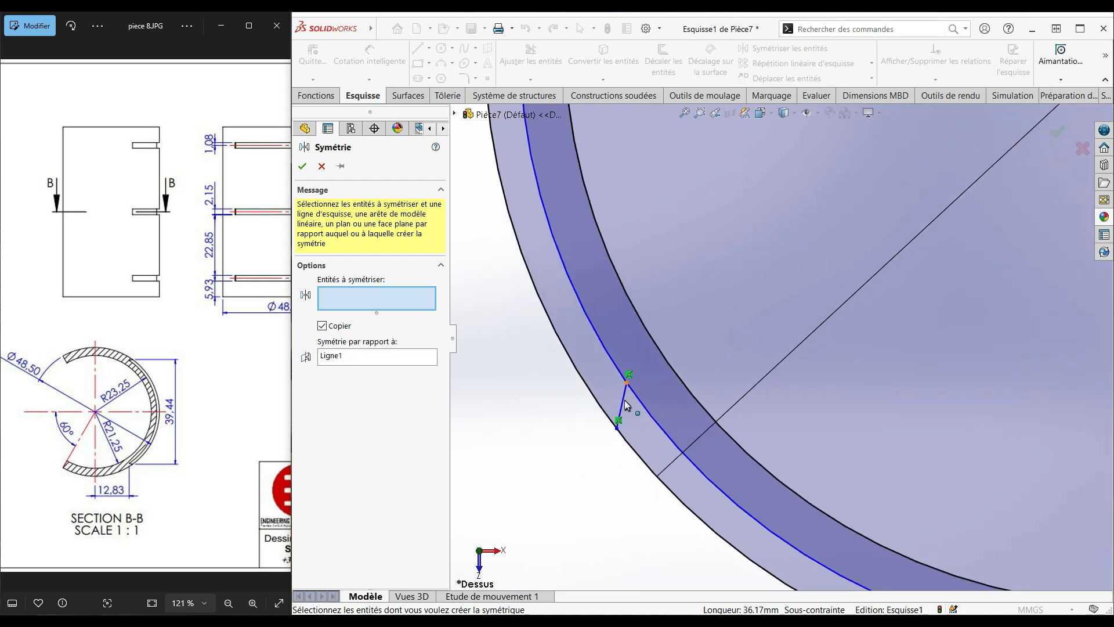
left_click(624, 398)
scroll(619, 355, "up", 5)
scroll(789, 320, "up", 3)
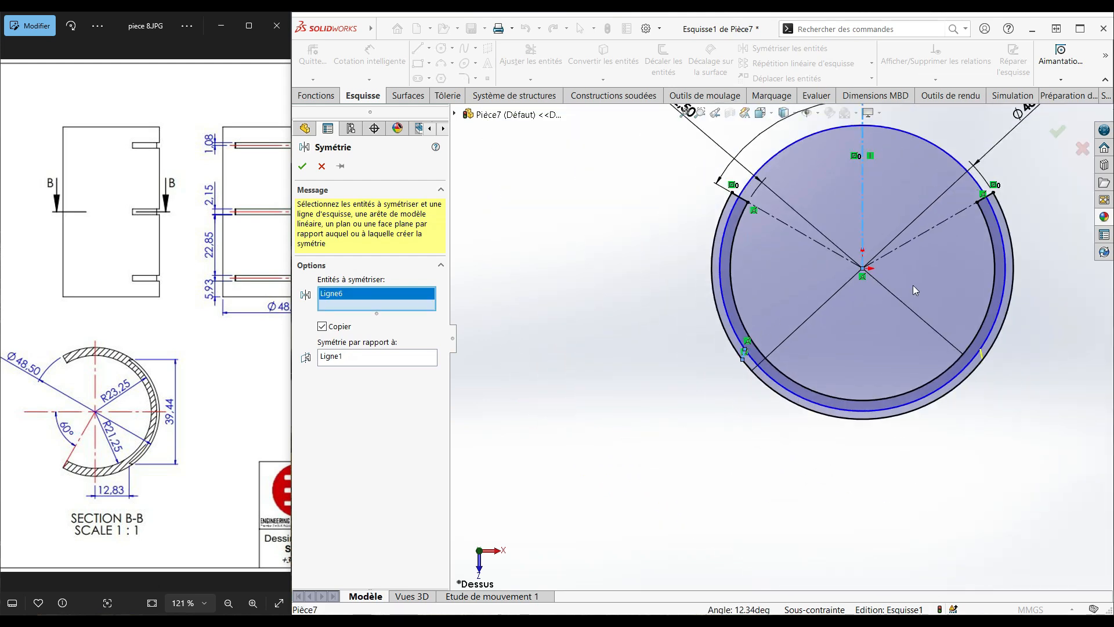
scroll(922, 282, "down", 3)
left_click(301, 166)
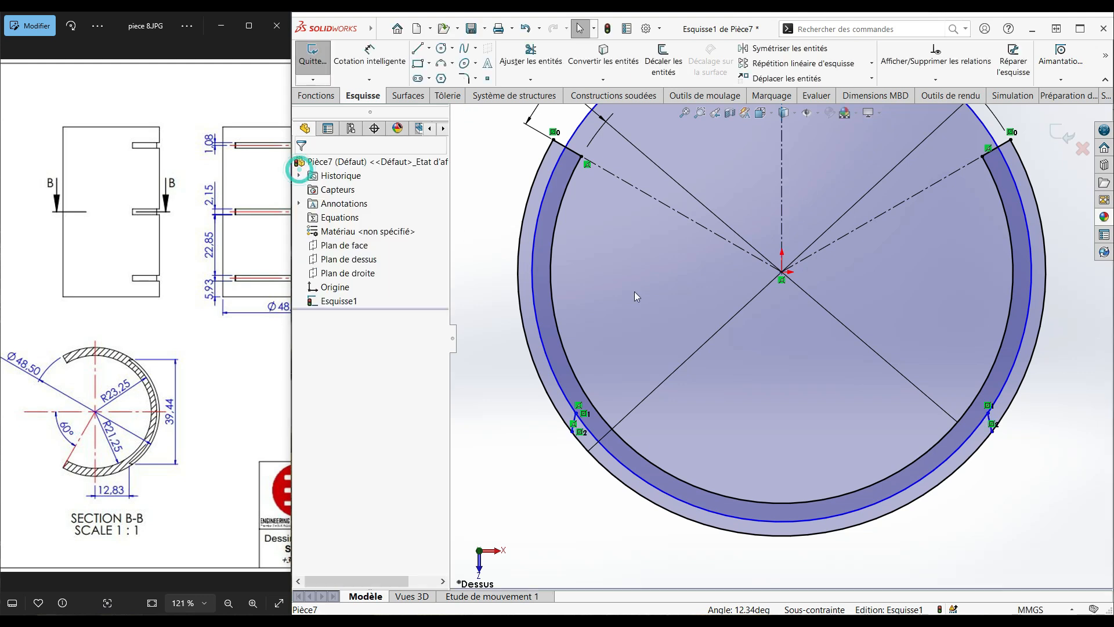
- Trim the middle circle down to the lower arc between the two short lines
left_click(525, 60)
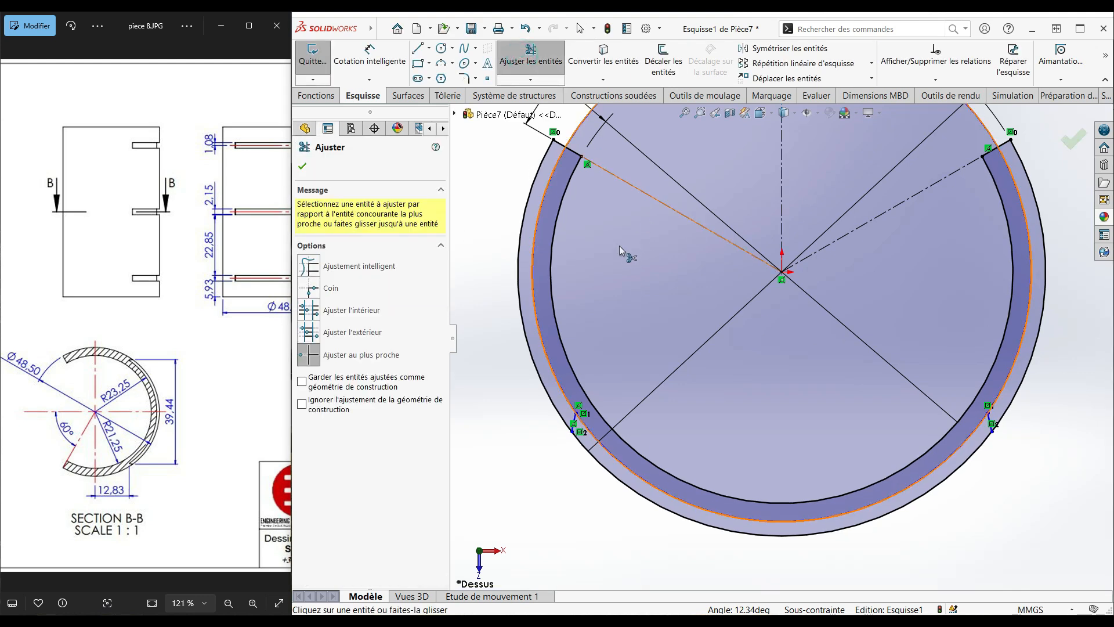
scroll(748, 201, "up", 3)
scroll(748, 202, "down", 3)
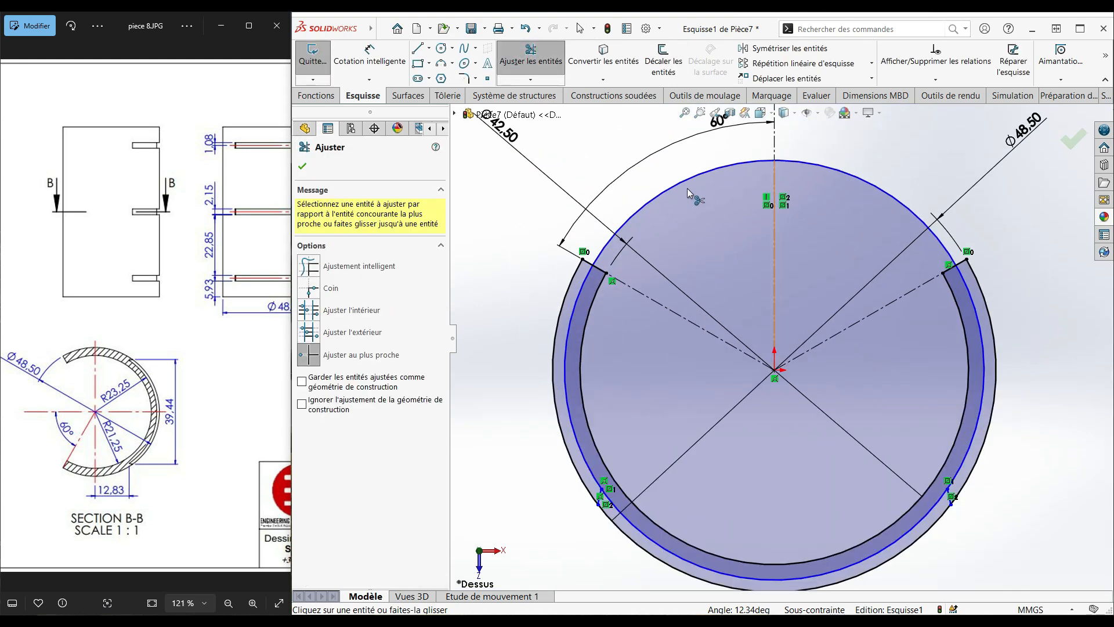
left_click(686, 182)
left_click(820, 162)
left_click(970, 295)
left_click(566, 370)
scroll(777, 348, "up", 3)
scroll(829, 437, "down", 3)
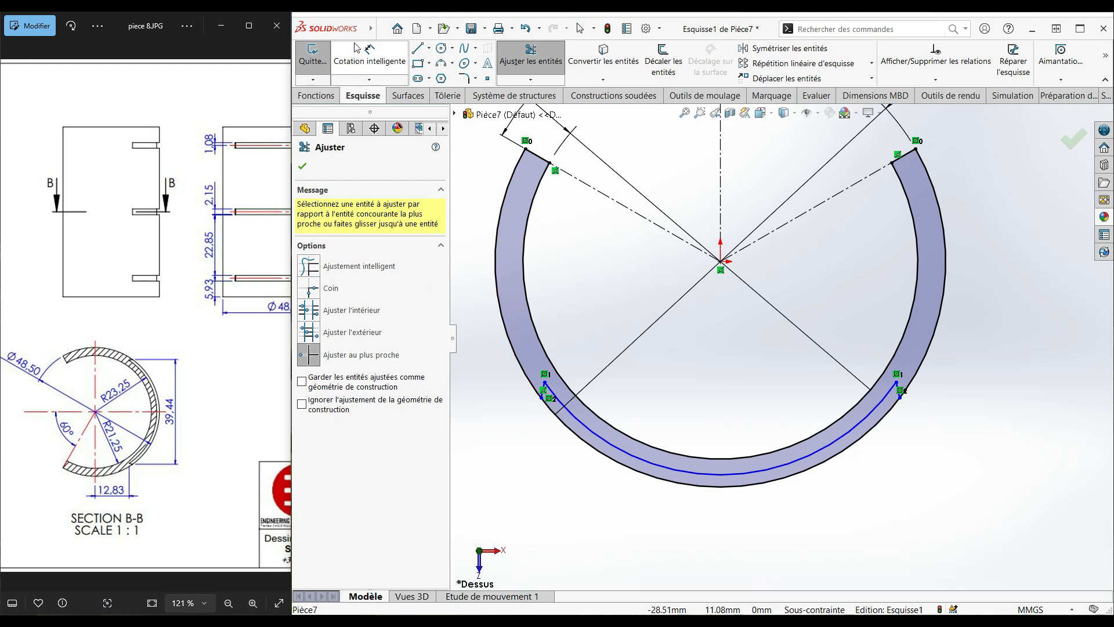
- Dimension the slot-depth arc between the inner and outer arcs with a radius of 23.25 mm
left_click(367, 57)
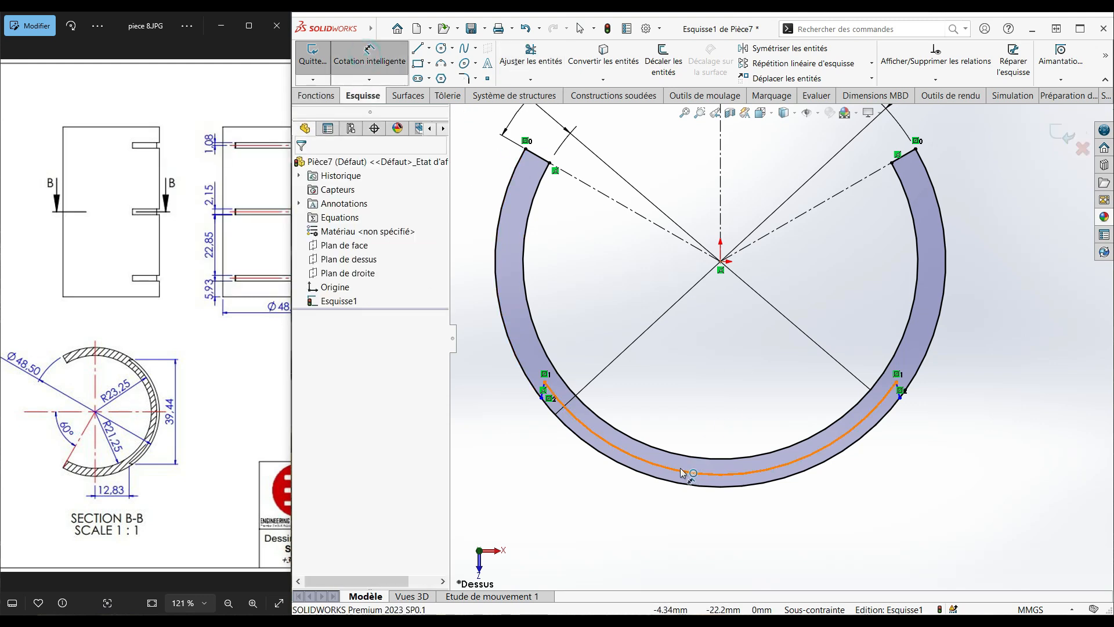
left_click(685, 450)
left_click(704, 355)
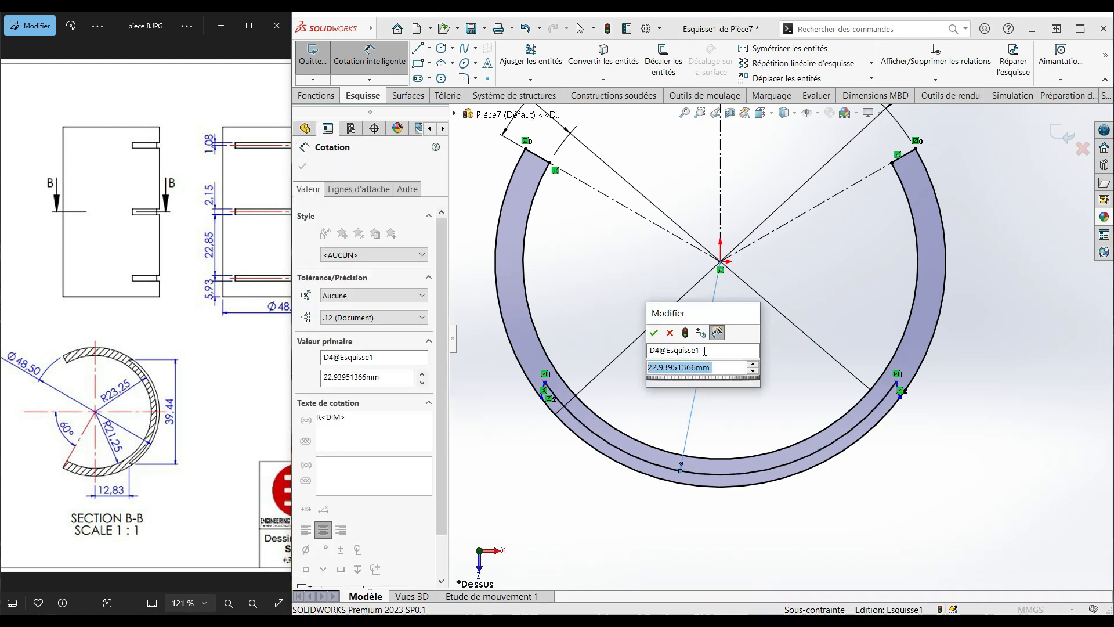
type("23.25")
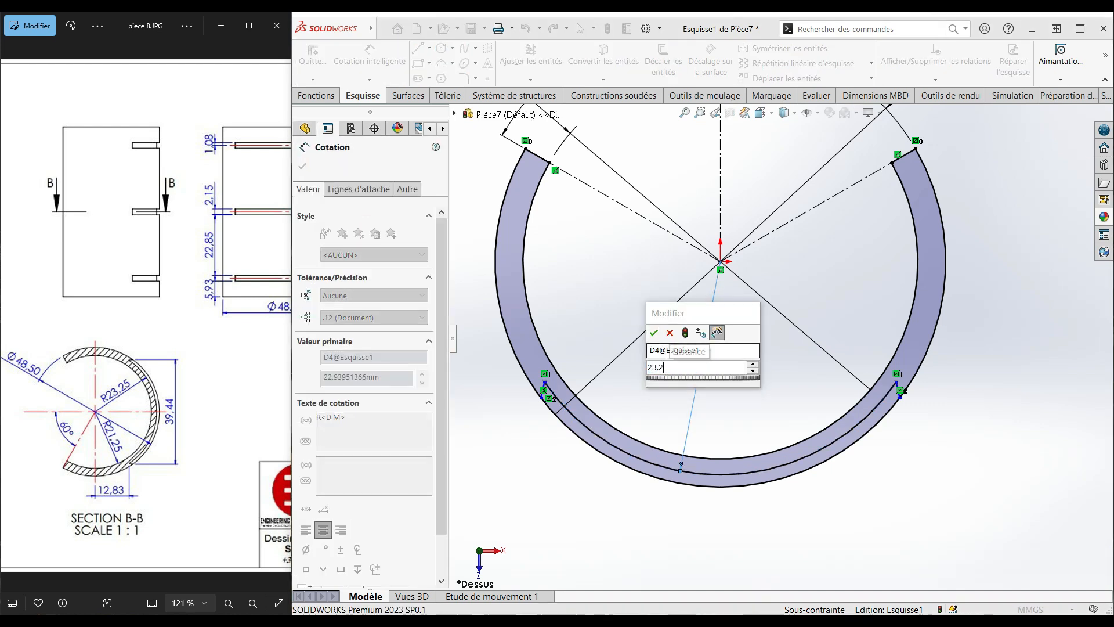
key("Return")
left_click(755, 391)
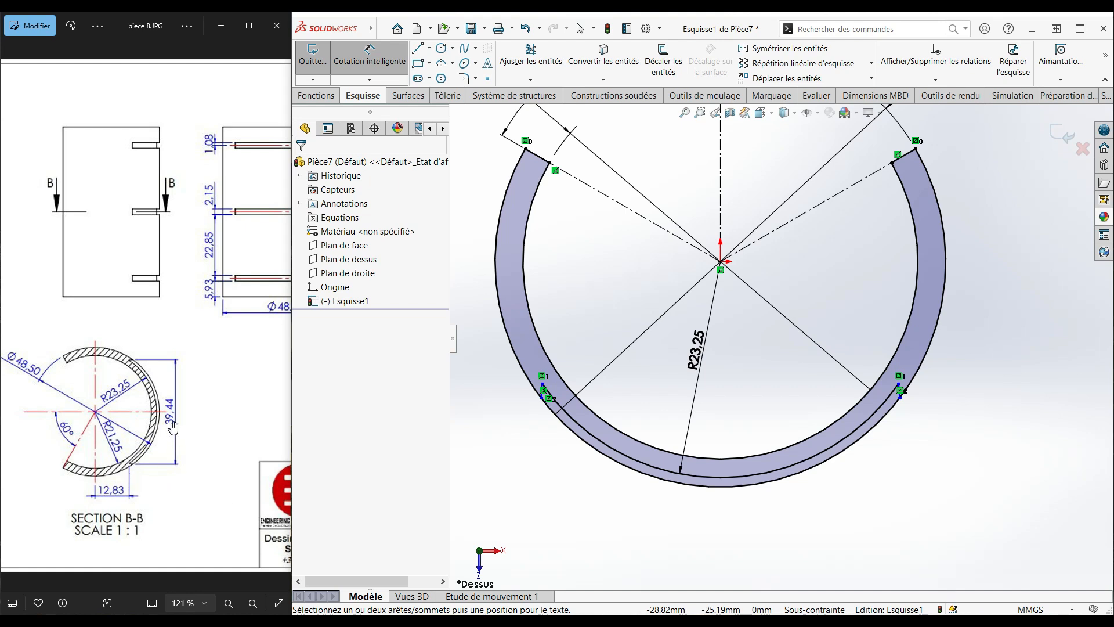
- Dimension the horizontal distance between the outer endpoints of the two short slot-end lines as 39.44 mm
left_click(542, 400)
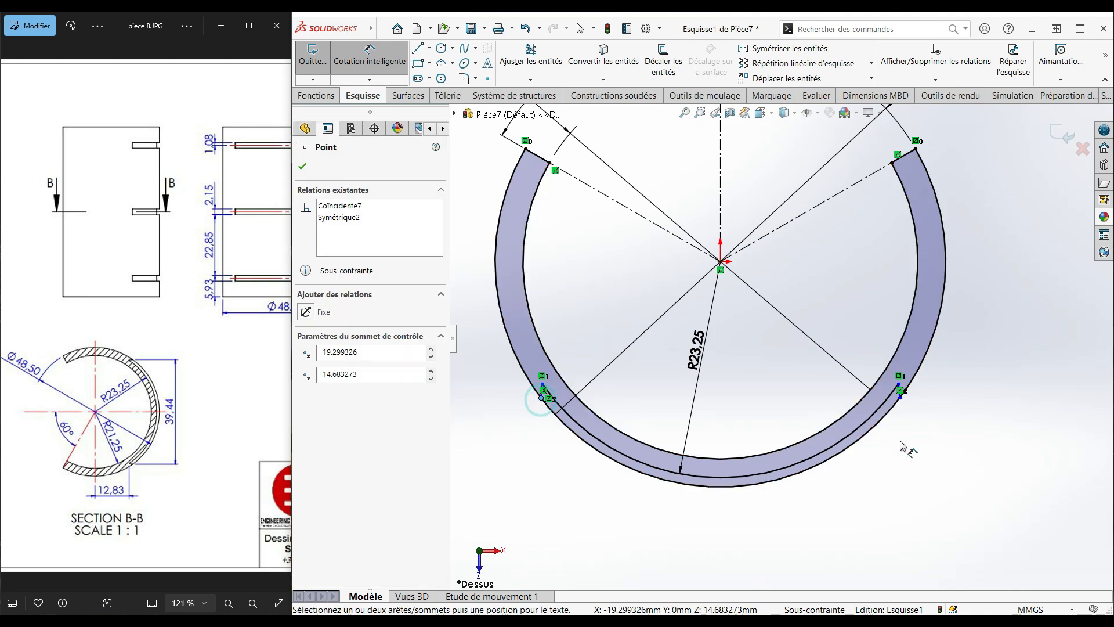
left_click(901, 399)
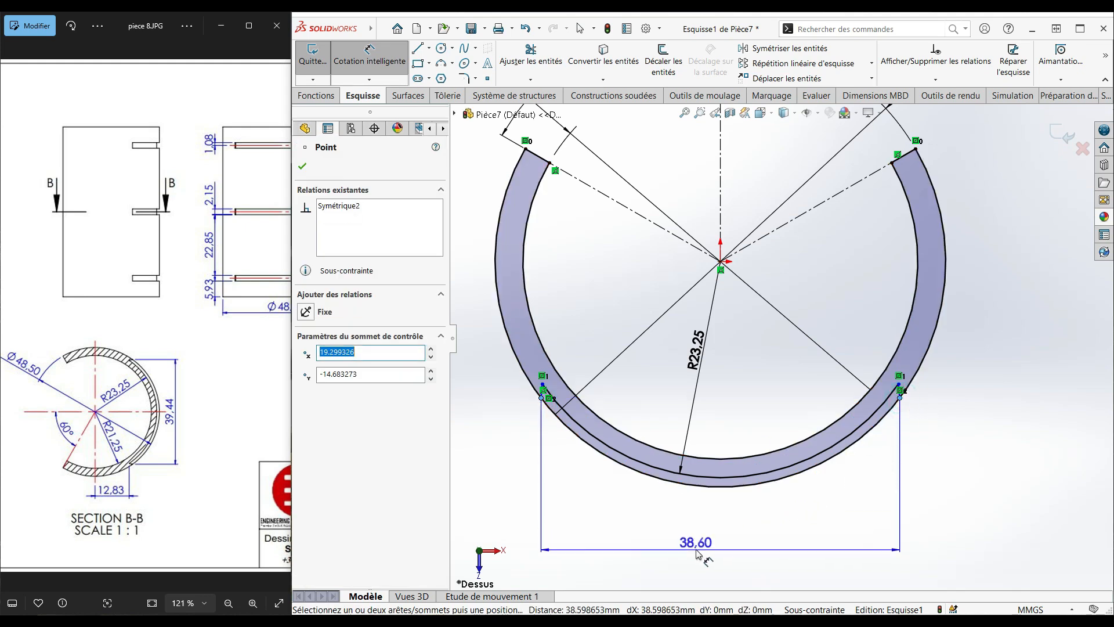
left_click(721, 542)
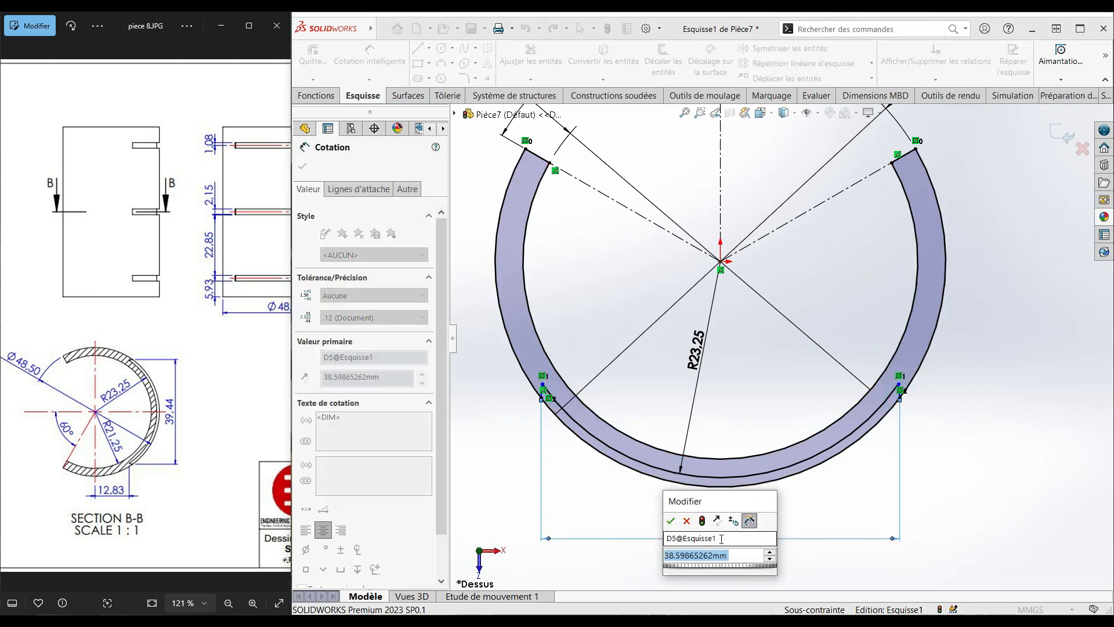
type("39.44")
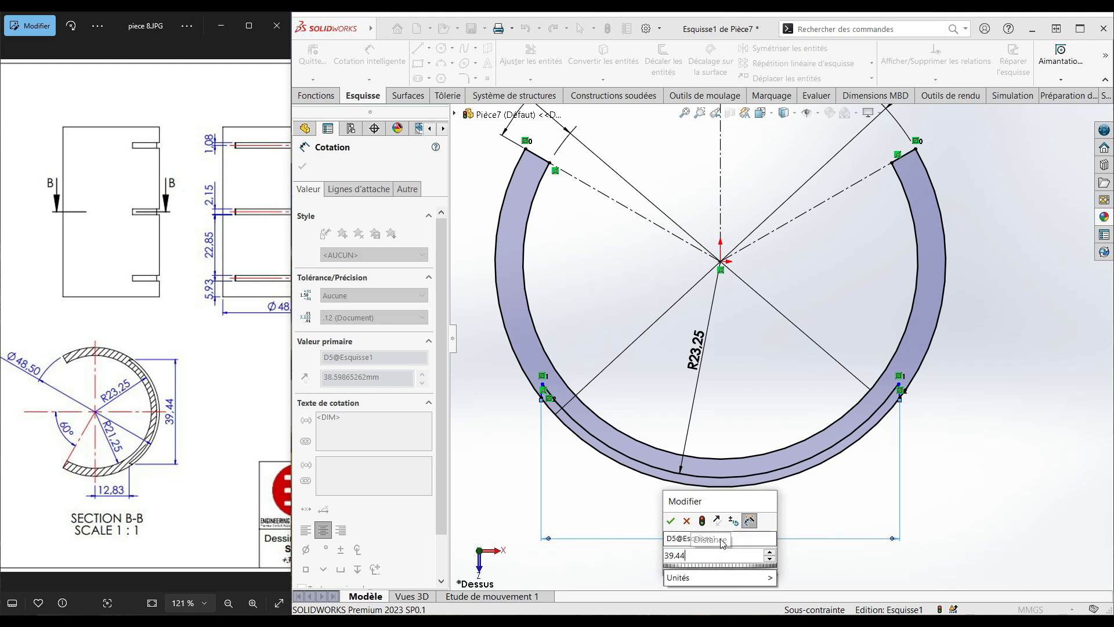
key("Return")
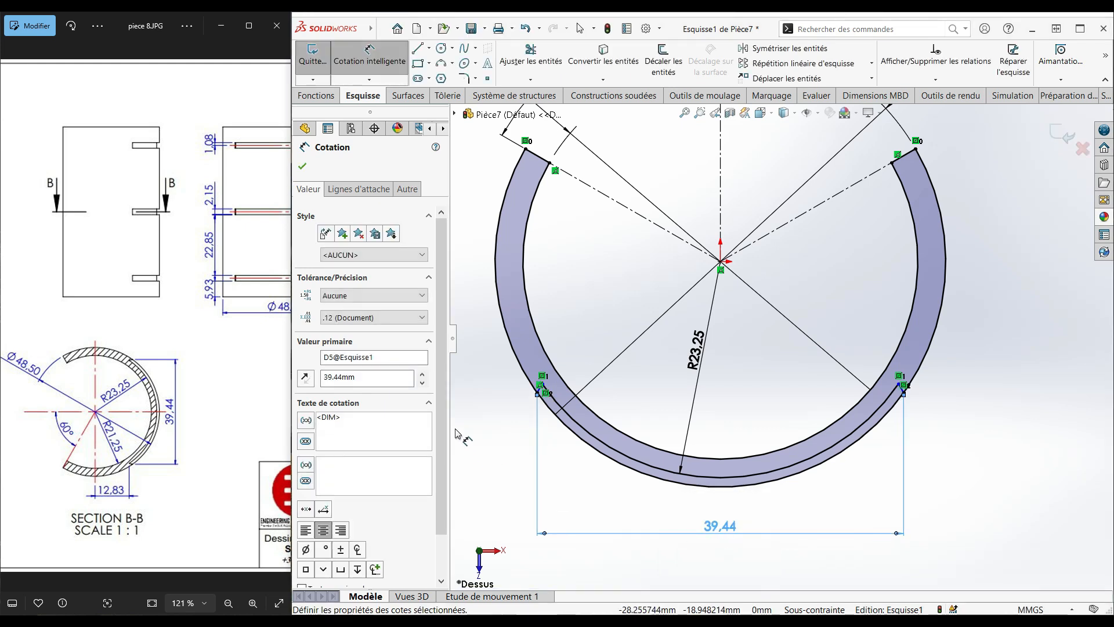
left_click(490, 409)
- Dimension the vertical distance from the inner endpoint of the short lower-left line to the origin as 12.83 mm
scroll(548, 374, "down", 5)
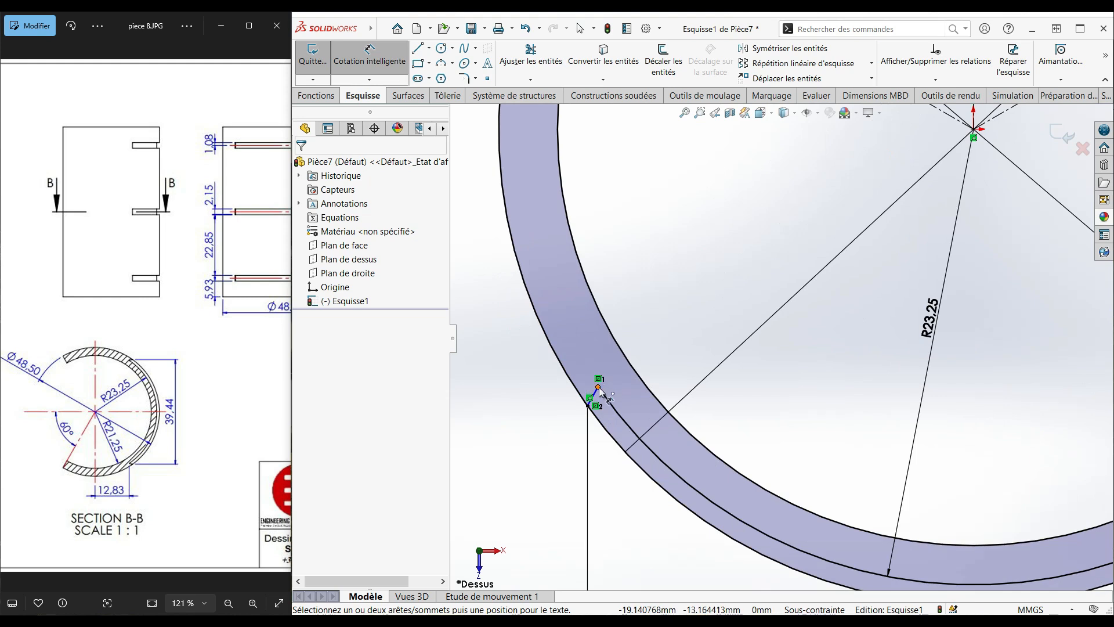
left_click(598, 388)
scroll(628, 327, "up", 5)
left_click(859, 256)
left_click(612, 305)
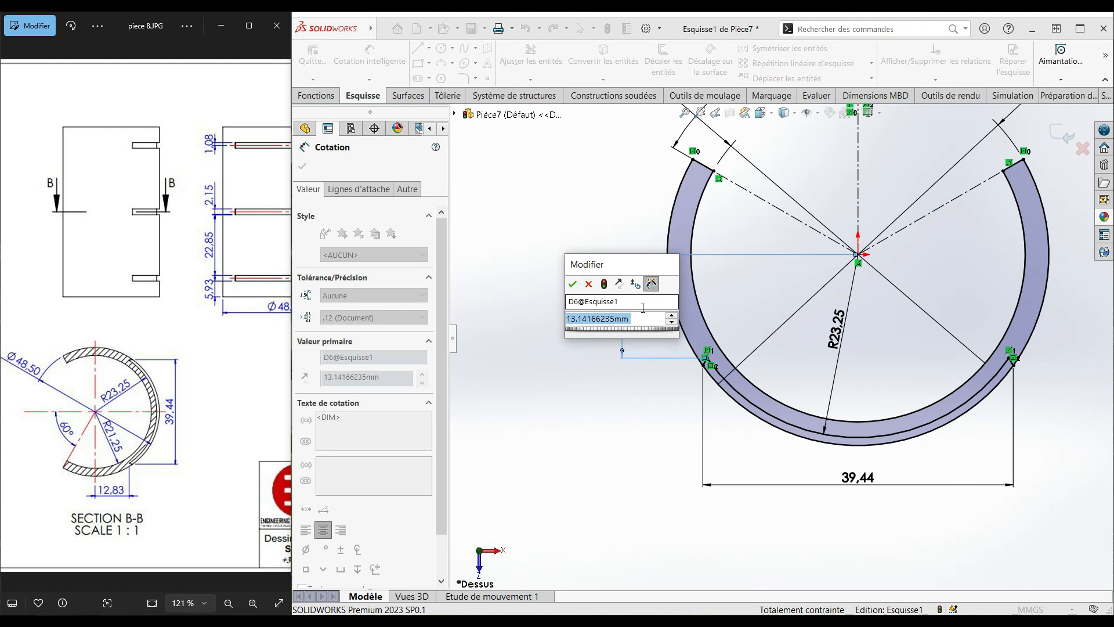
type("12.83")
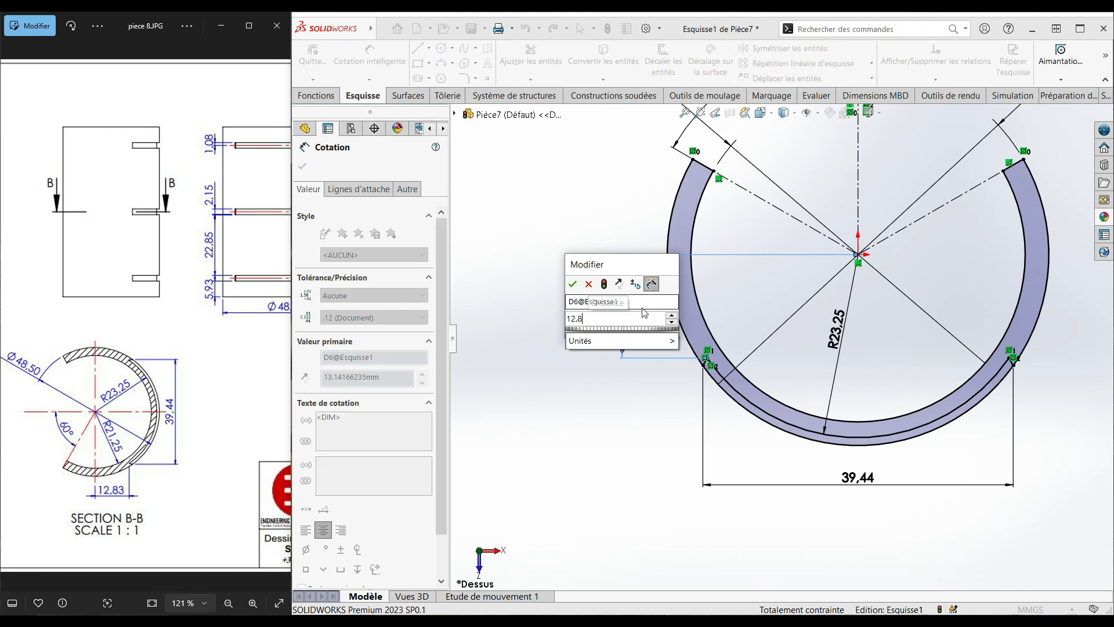
key("Return")
left_click(624, 447)
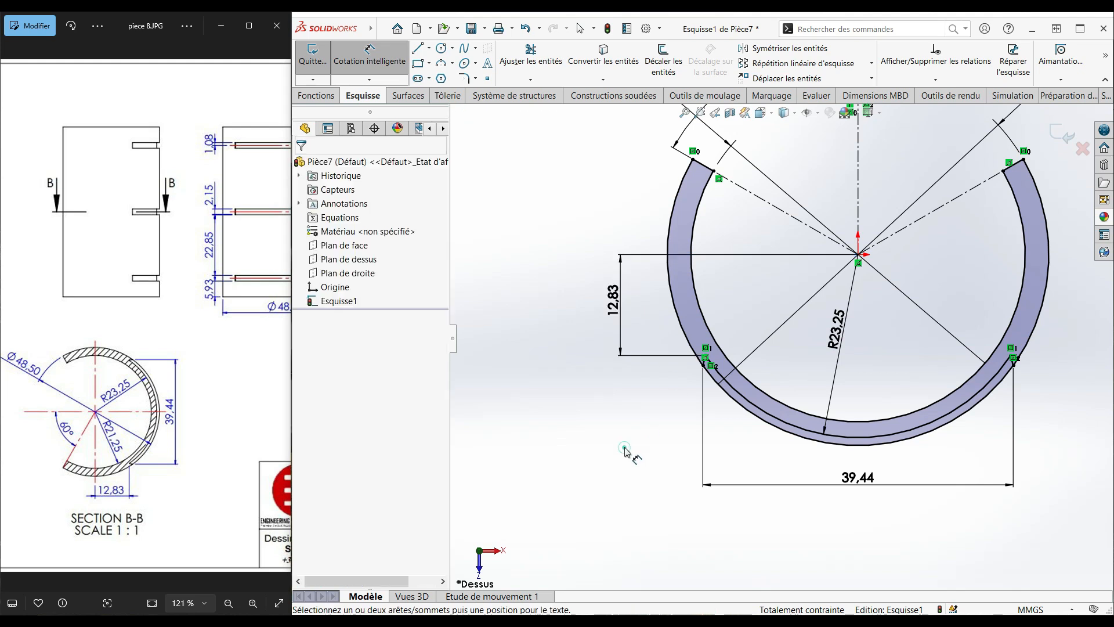
- Finish the C-profile sketch and leave sketch editing
scroll(706, 388, "up", 6)
scroll(740, 329, "down", 3)
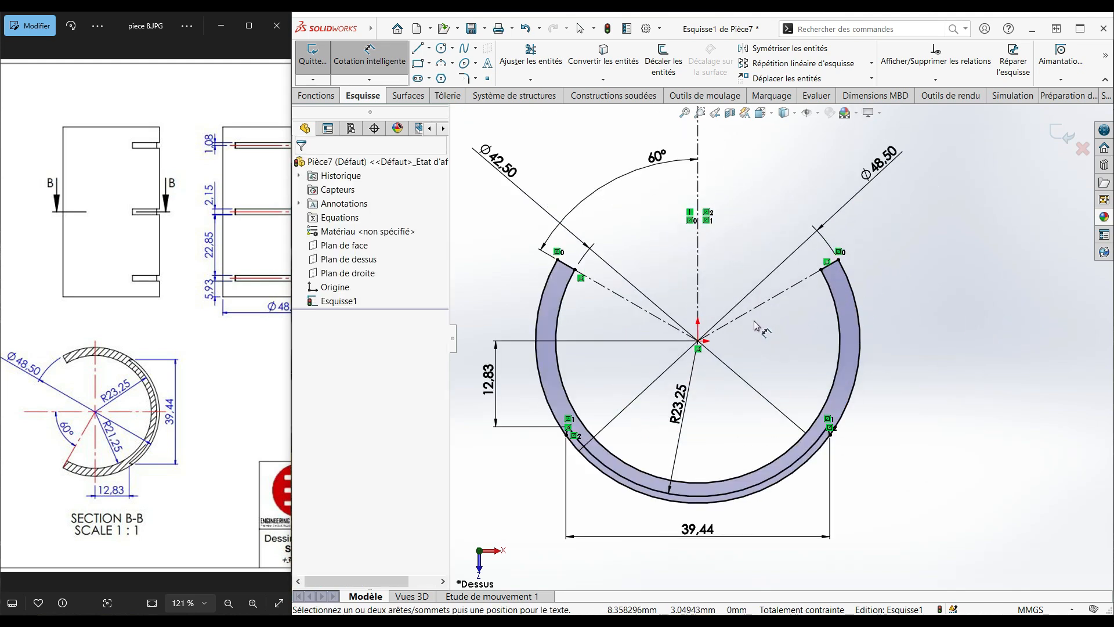
scroll(748, 328, "up", 1)
middle_click_drag(773, 325, 799, 348)
left_click_drag(255, 321, 200, 311)
scroll(238, 323, "down", 5)
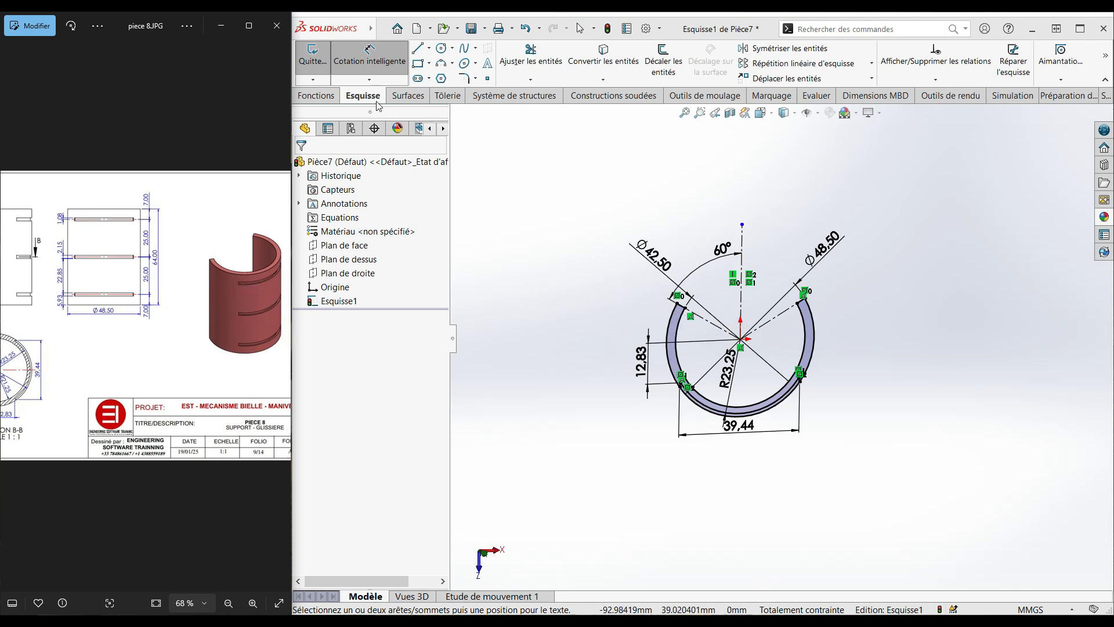
left_click(301, 65)
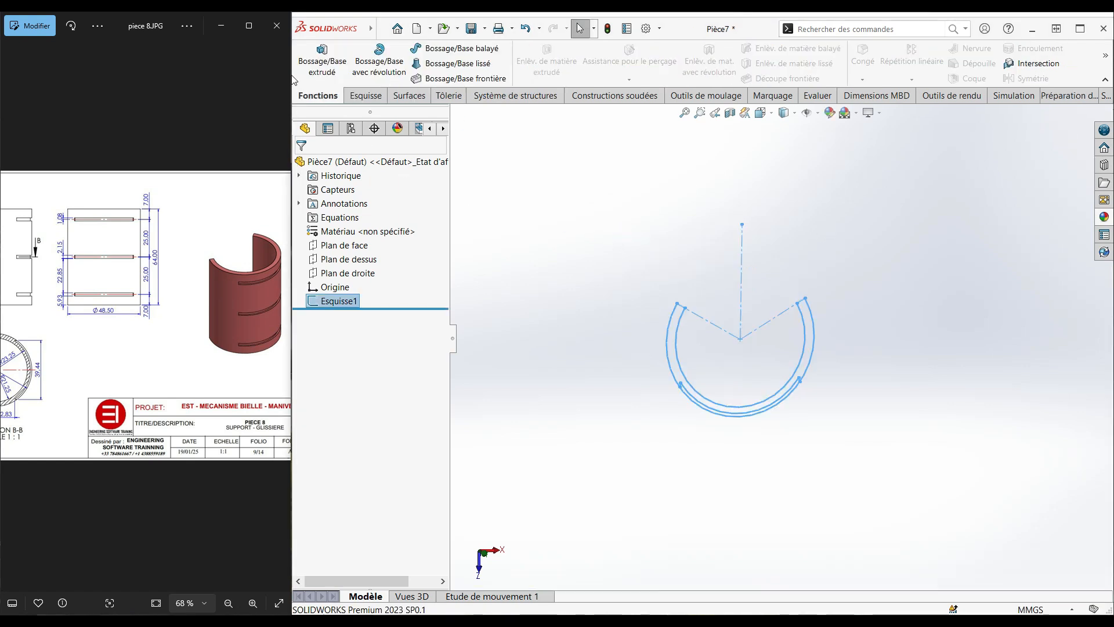
- Start a boss extrusion of the C profile without thin feature, using only the main ring region and the outer slot region as contours
left_click(321, 61)
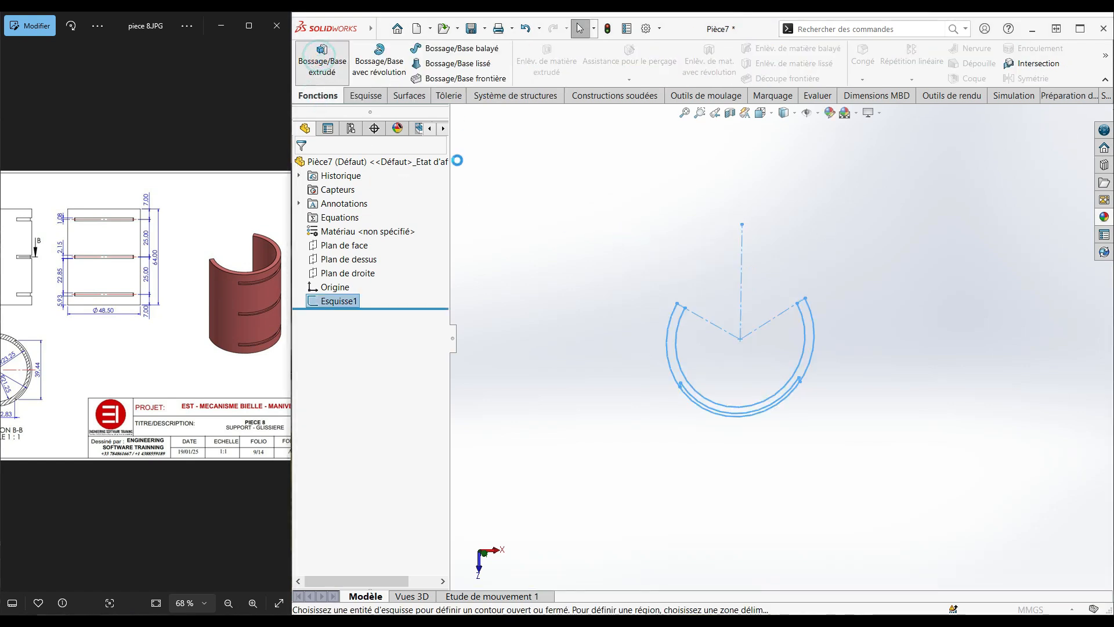
scroll(656, 412, "down", 6)
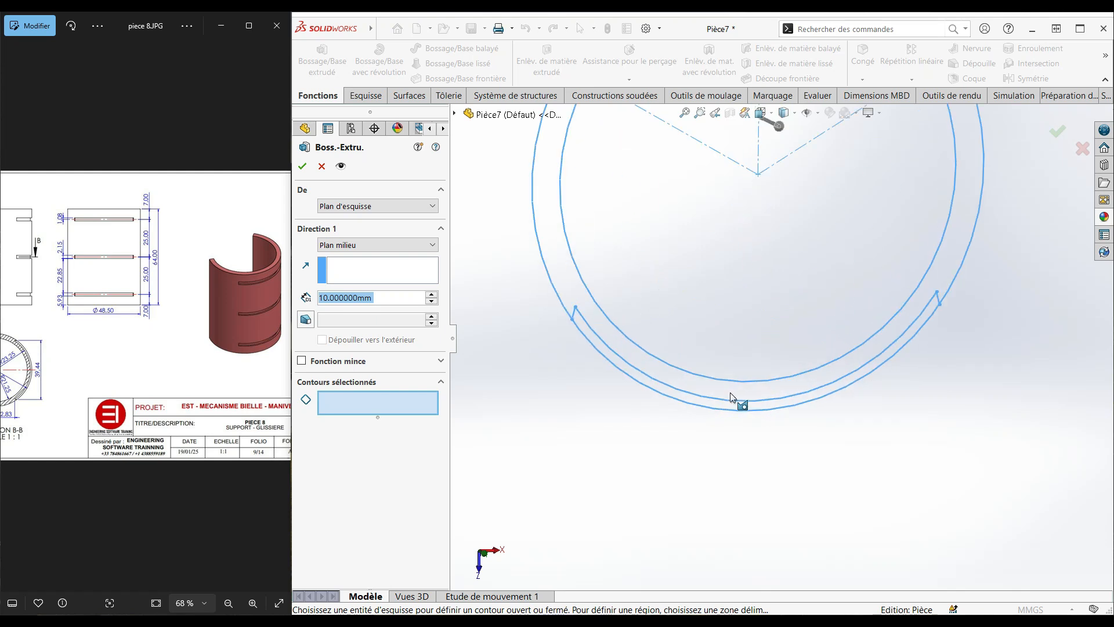
left_click(666, 378)
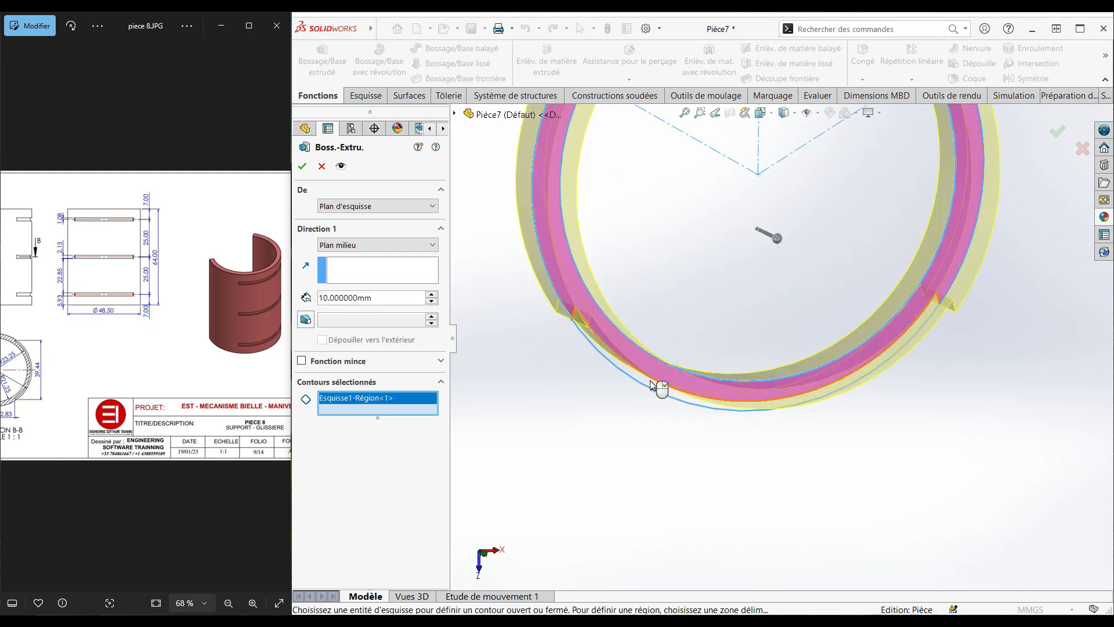
left_click(651, 383)
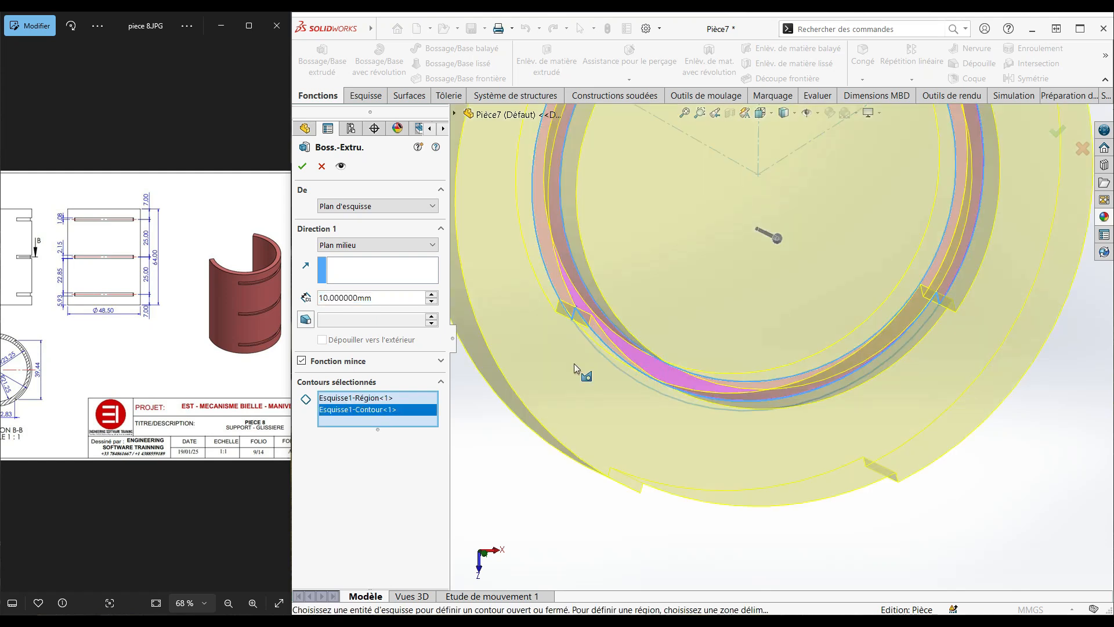
left_click(302, 361)
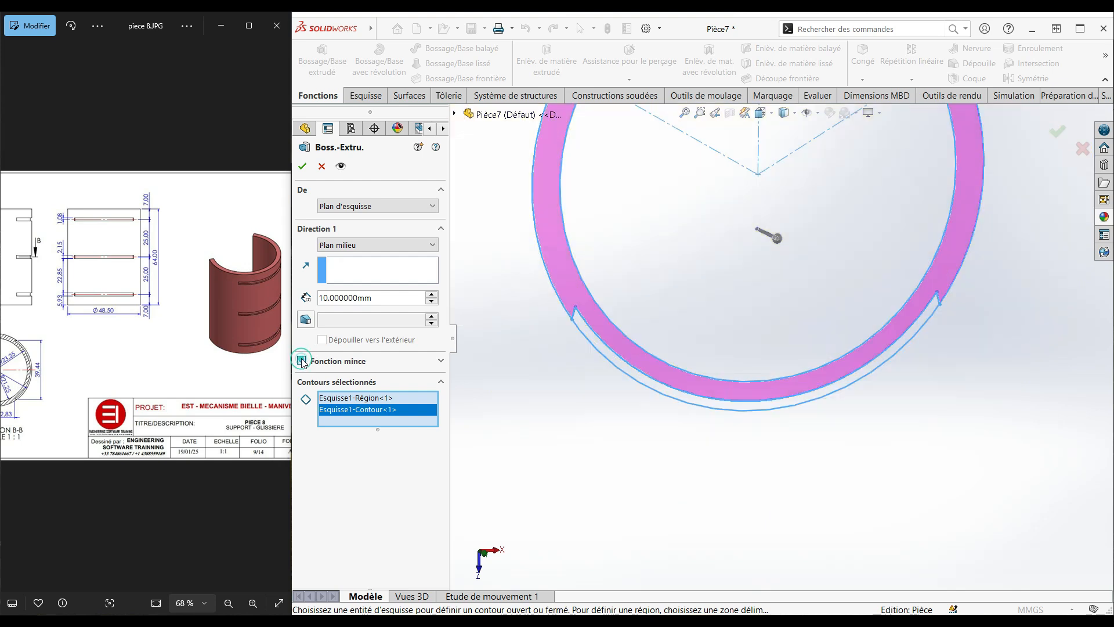
left_click(612, 357)
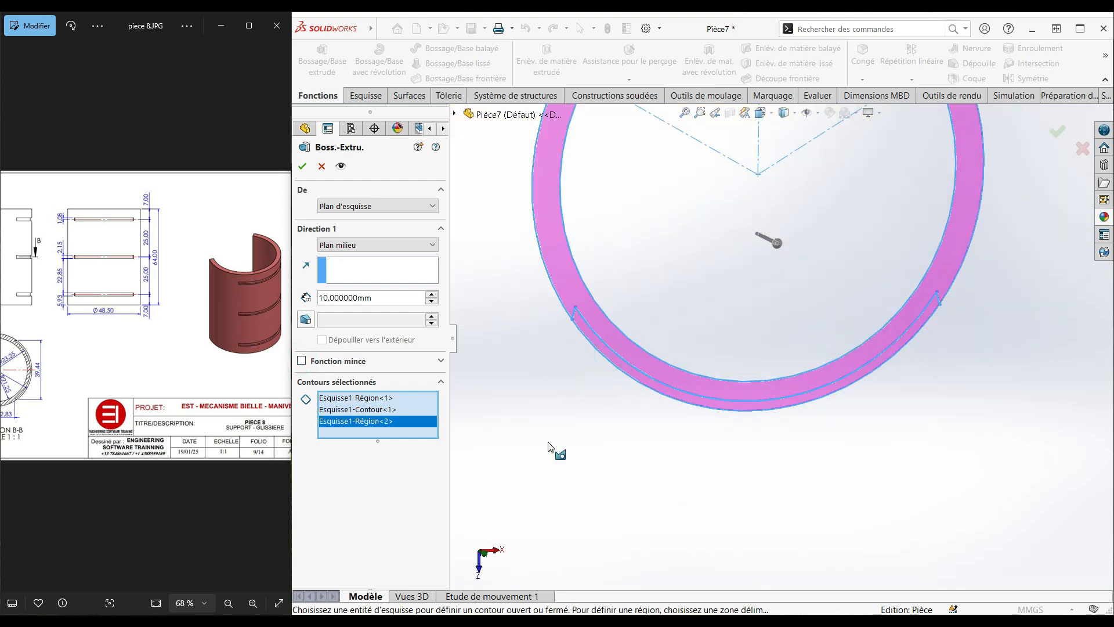
left_click(355, 409)
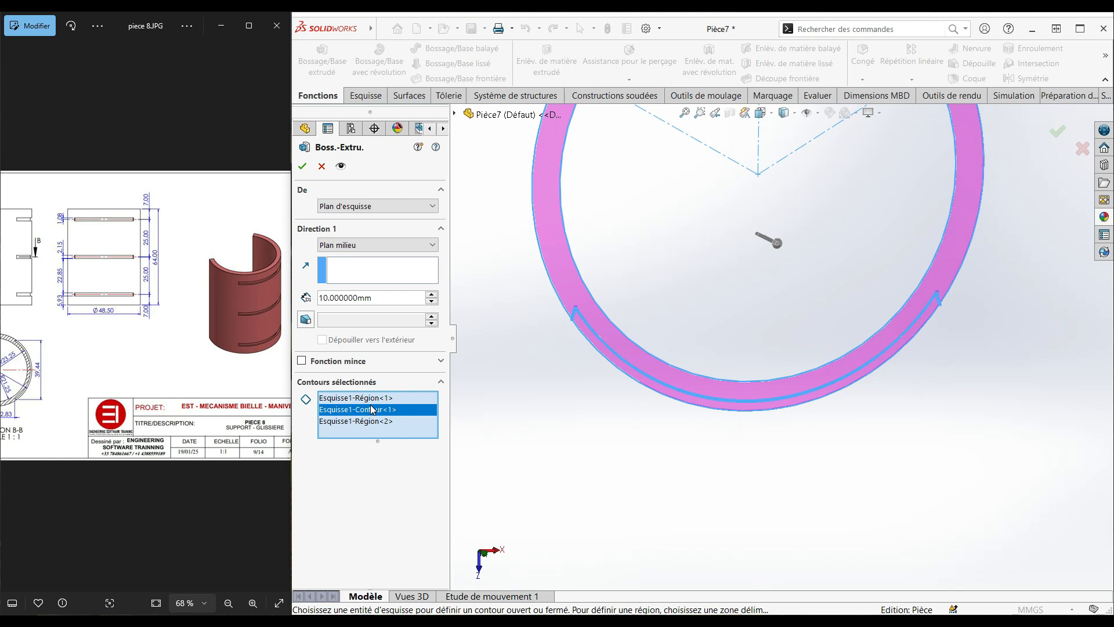
key("Delete")
- Extrude the two selected regions 64 mm symmetrically about the sketch plane
middle_click_drag(696, 435, 782, 355)
scroll(783, 355, "up", 3)
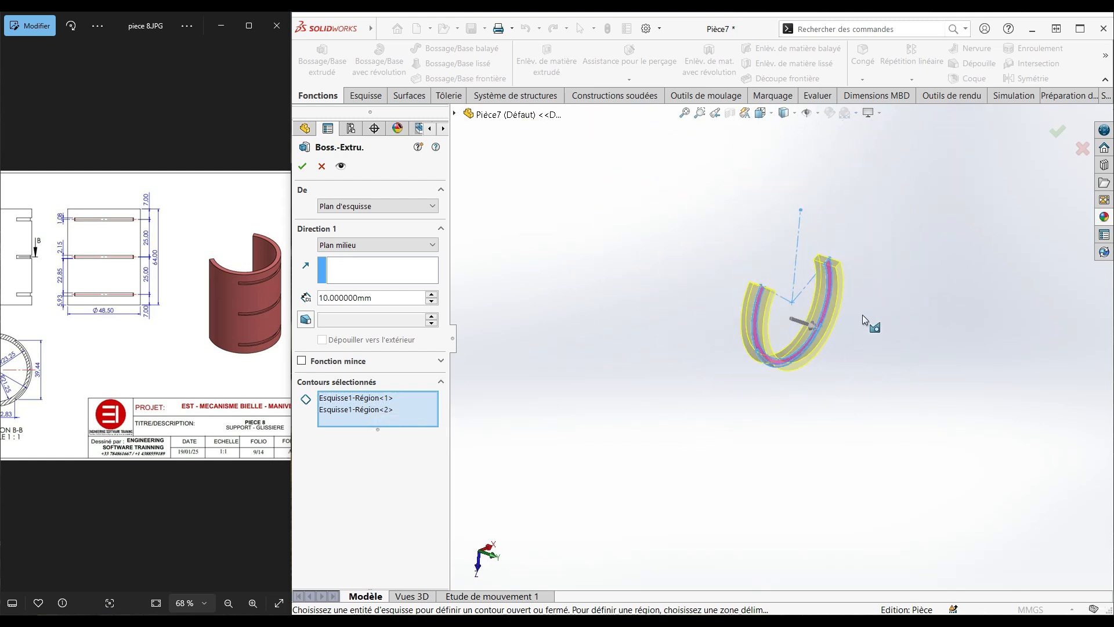
scroll(861, 312, "down", 3)
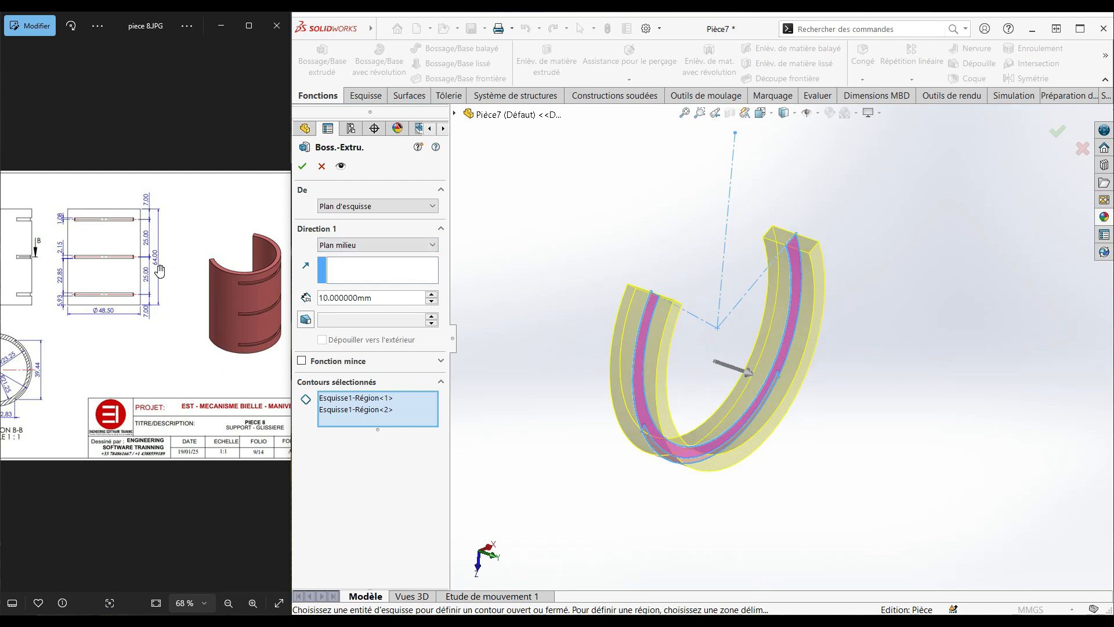
double_click(374, 297)
type("64")
key("Return")
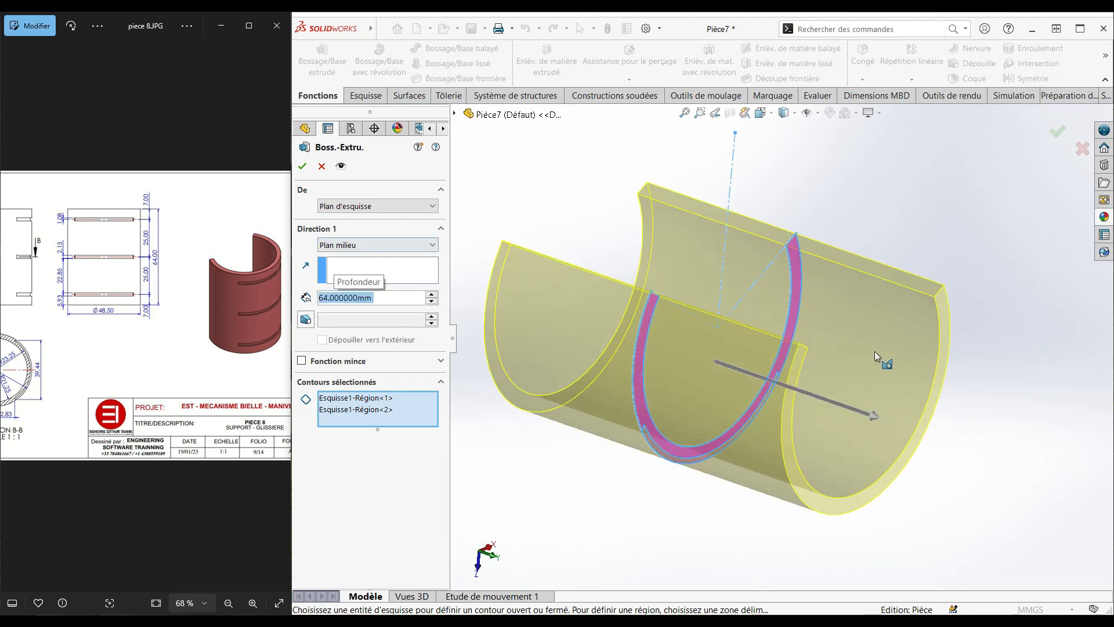
scroll(723, 346, "up", 2)
left_click(302, 166)
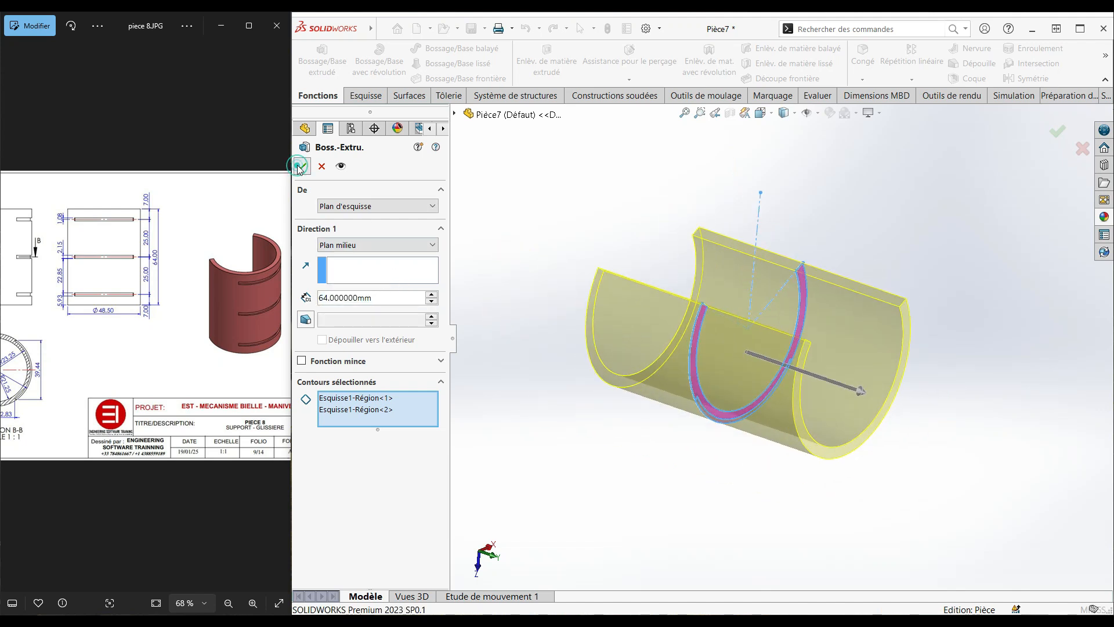
- Start an extruded cut from the boss's sketch, with the thin slot region along the lower outer arc as its contour
left_click(298, 315)
left_click(351, 329)
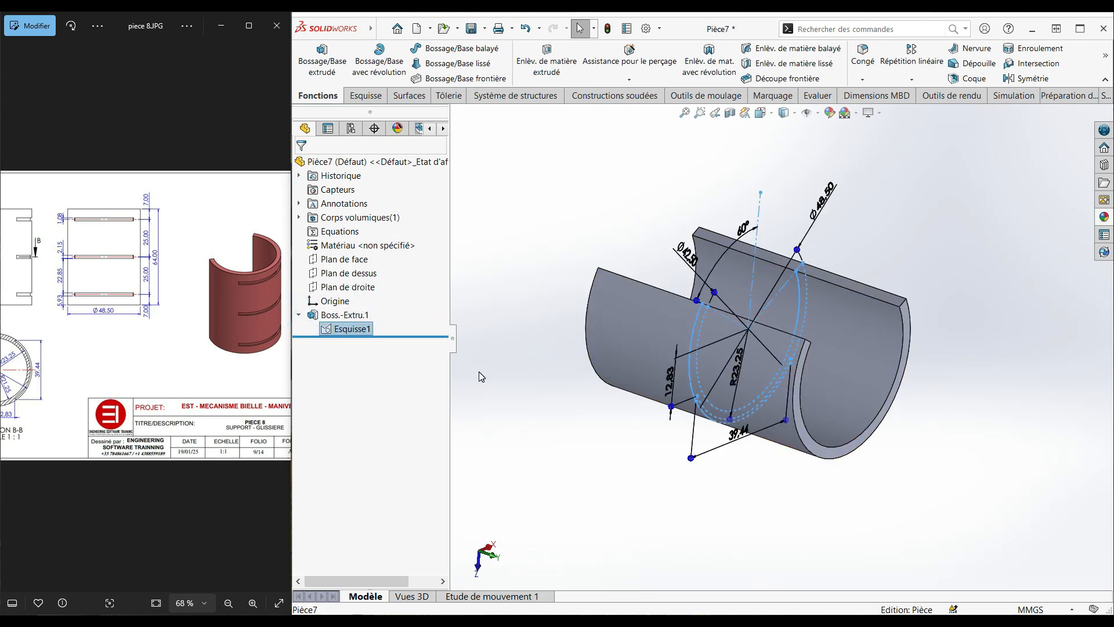
scroll(760, 411, "down", 5)
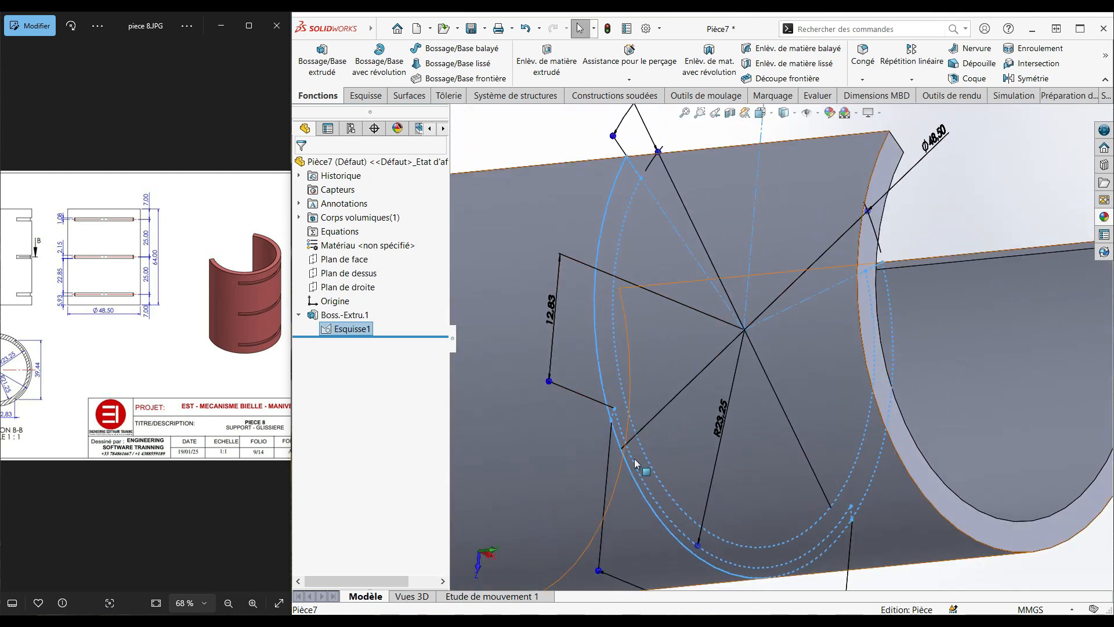
mouse_move(673, 464)
middle_mouse_down()
mouse_move(665, 481)
mouse_move(652, 458)
middle_mouse_up()
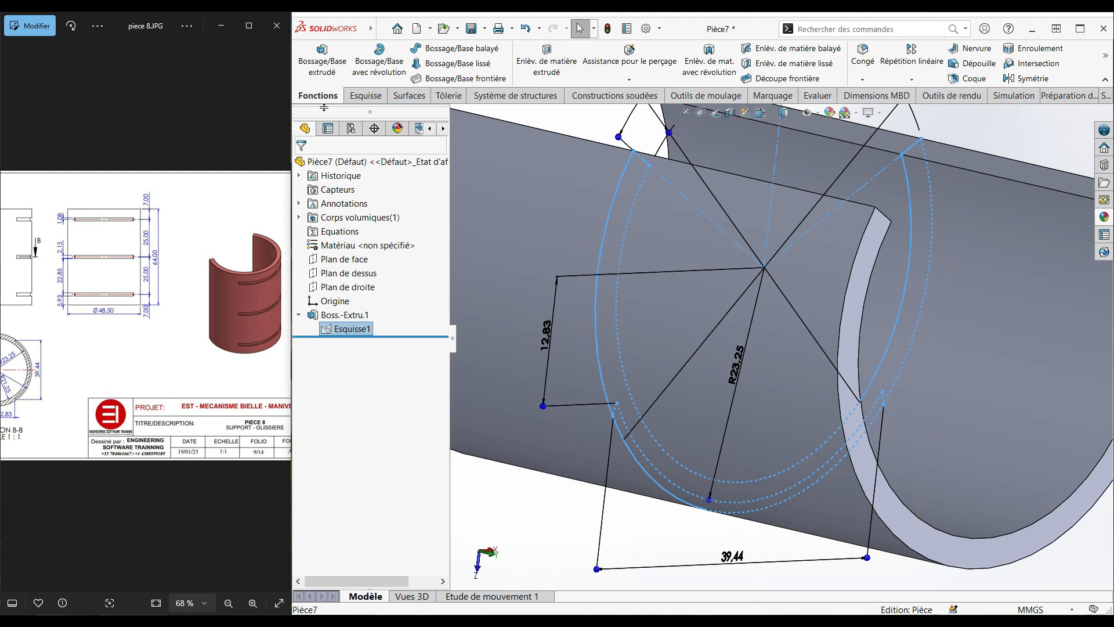
left_click(546, 58)
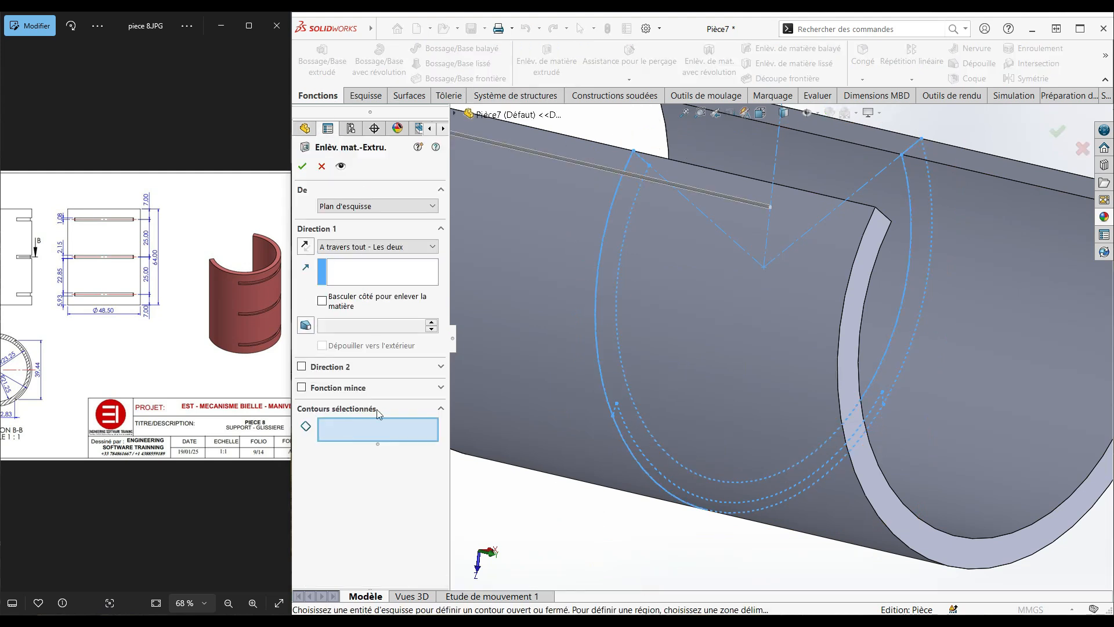
left_click(624, 433)
mouse_move(681, 440)
middle_mouse_down()
mouse_move(592, 464)
mouse_move(688, 427)
middle_mouse_up()
scroll(696, 422, "up", 3)
scroll(770, 366, "down", 8)
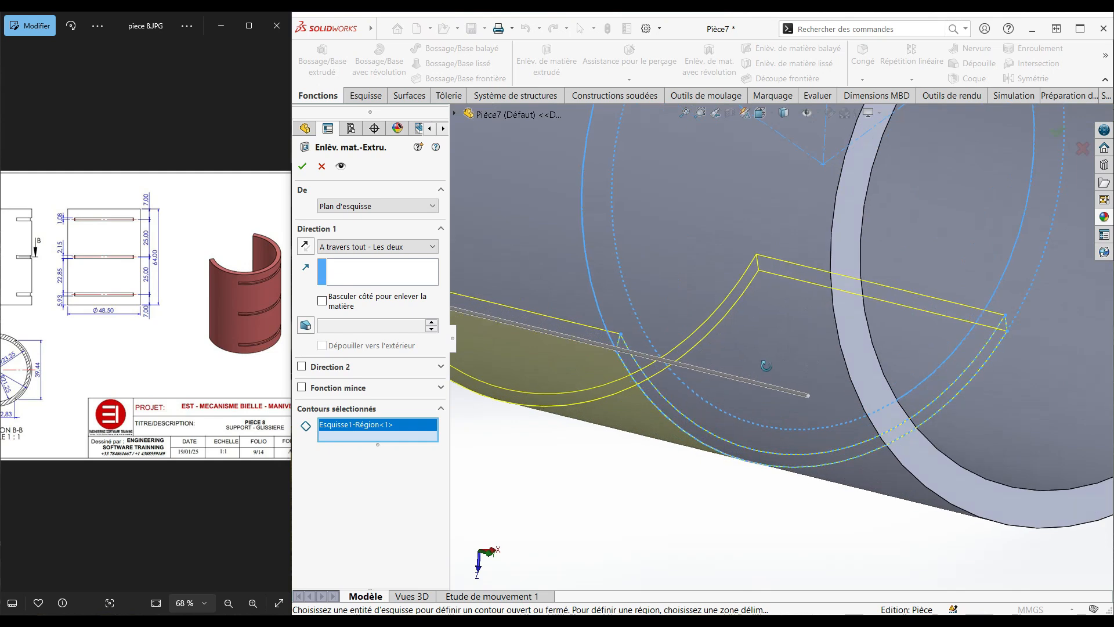
key("f")
- Cut the middle slot with a depth of 2.15 mm symmetrically about the sketch plane
left_click(363, 248)
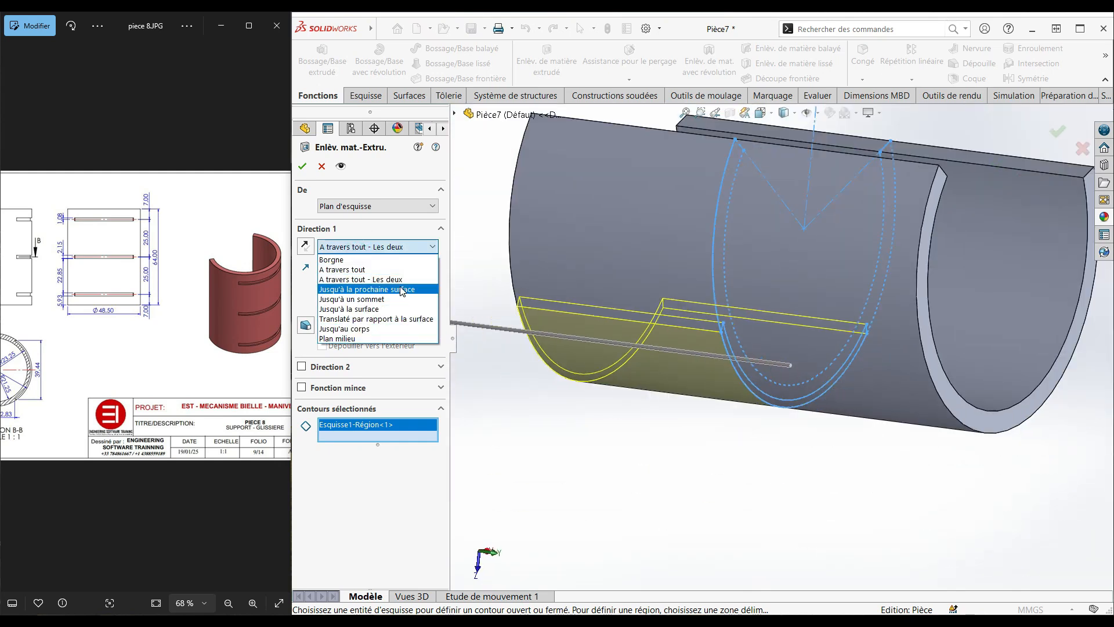
left_click(352, 339)
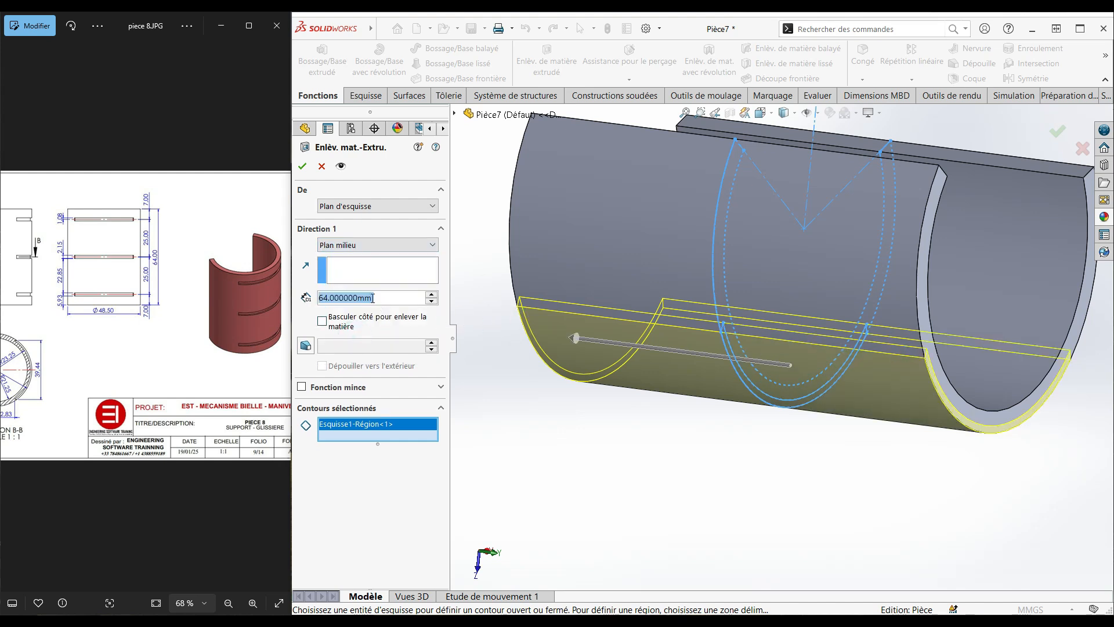
scroll(99, 295, "up", 5)
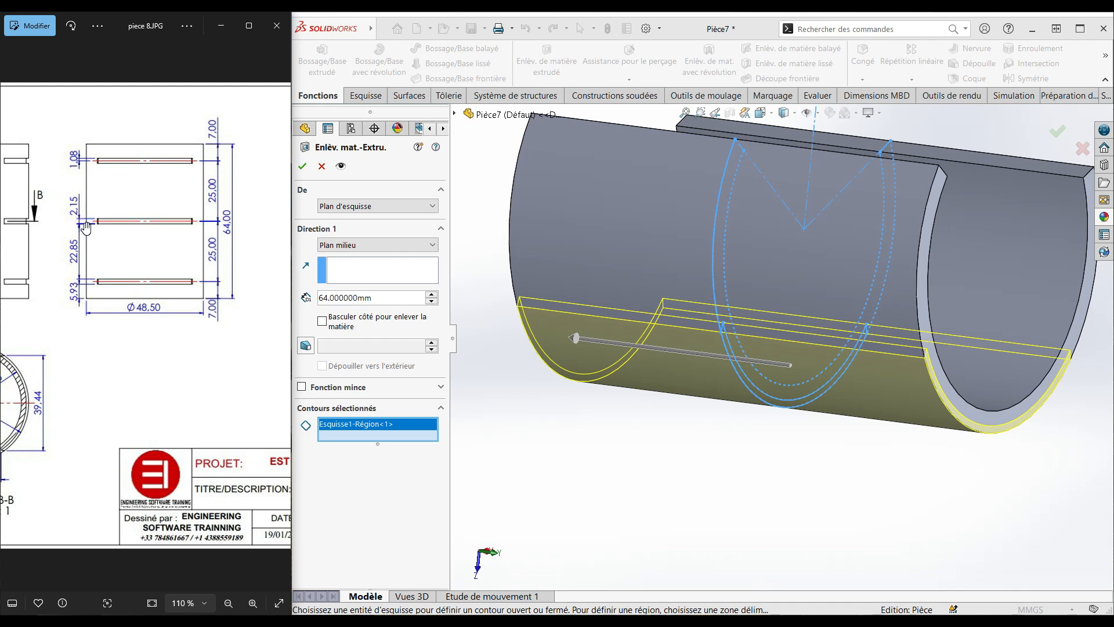
left_click(388, 301)
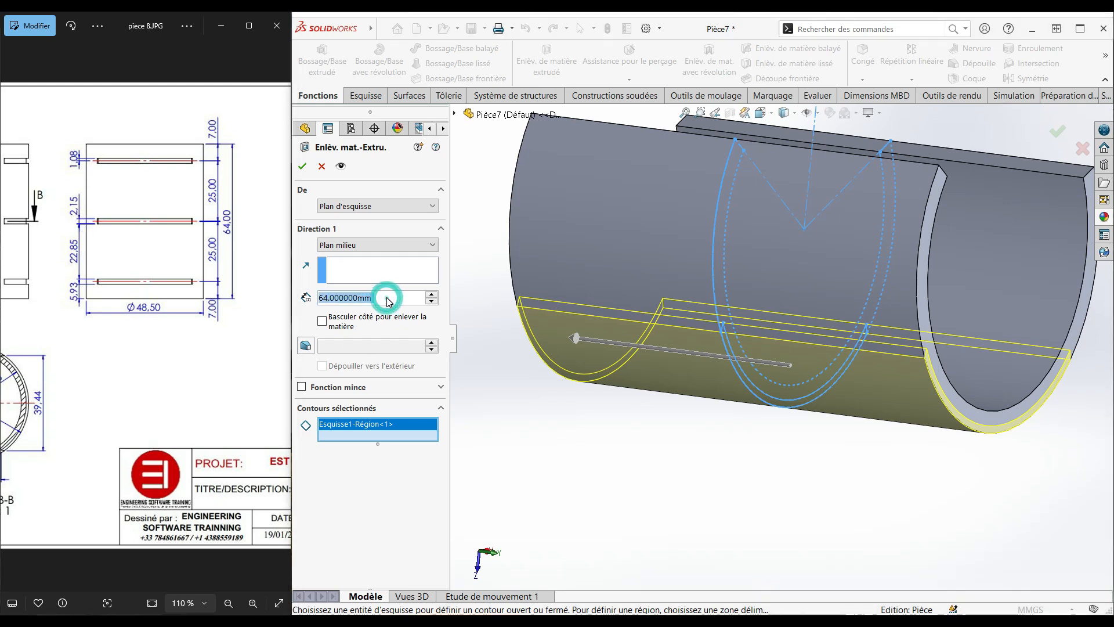
type("2.15")
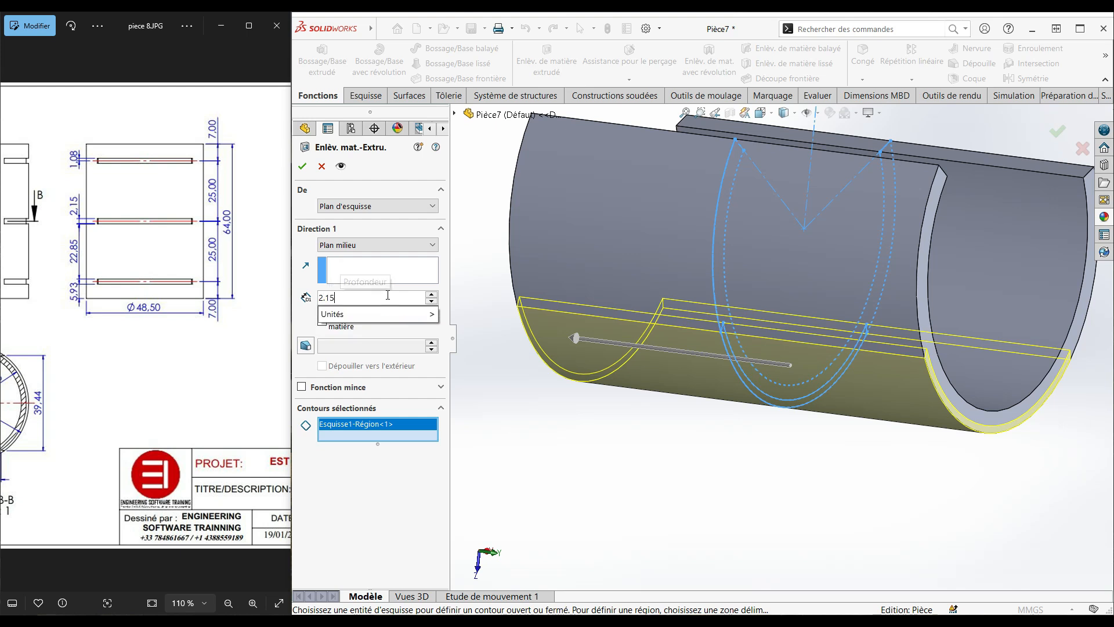
key("Return")
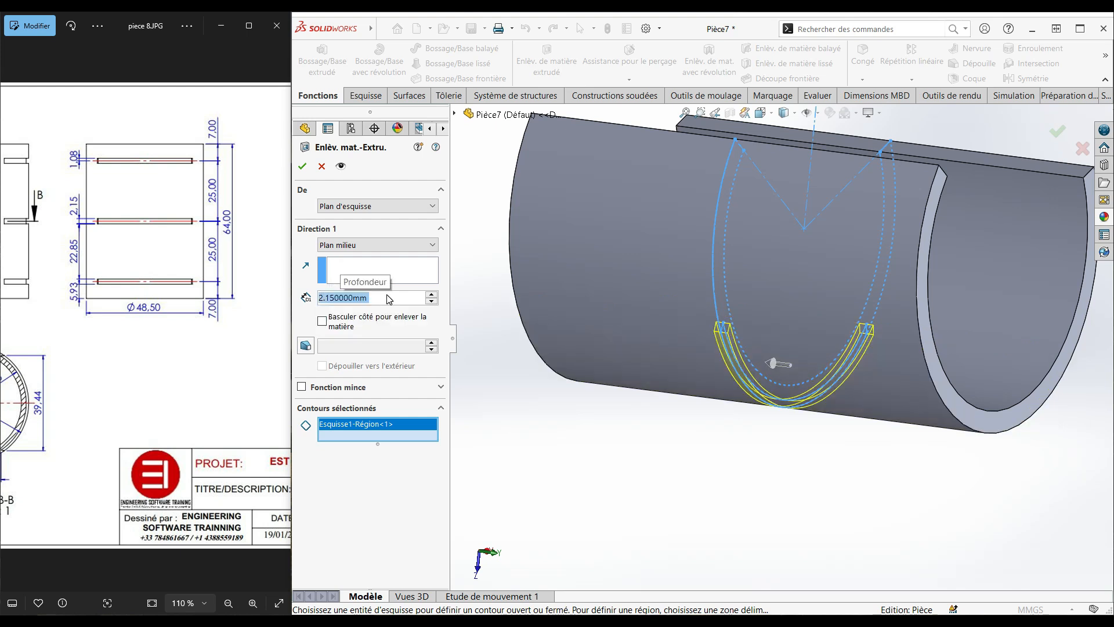
middle_click_drag(757, 319, 796, 301)
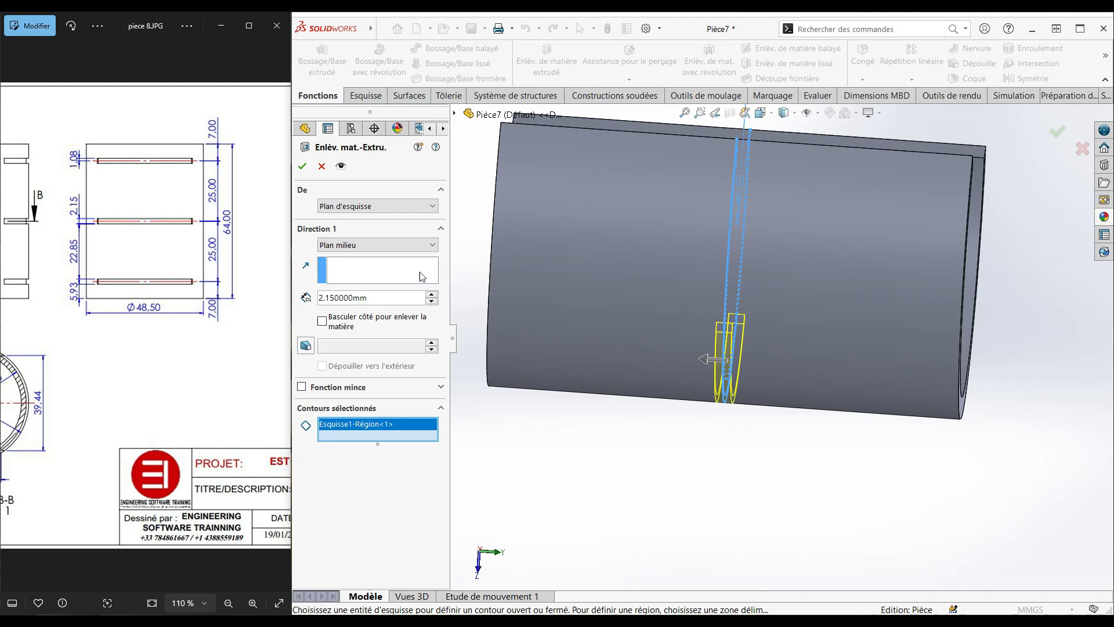
left_click(303, 167)
middle_click_drag(691, 434, 746, 452)
left_click(746, 452)
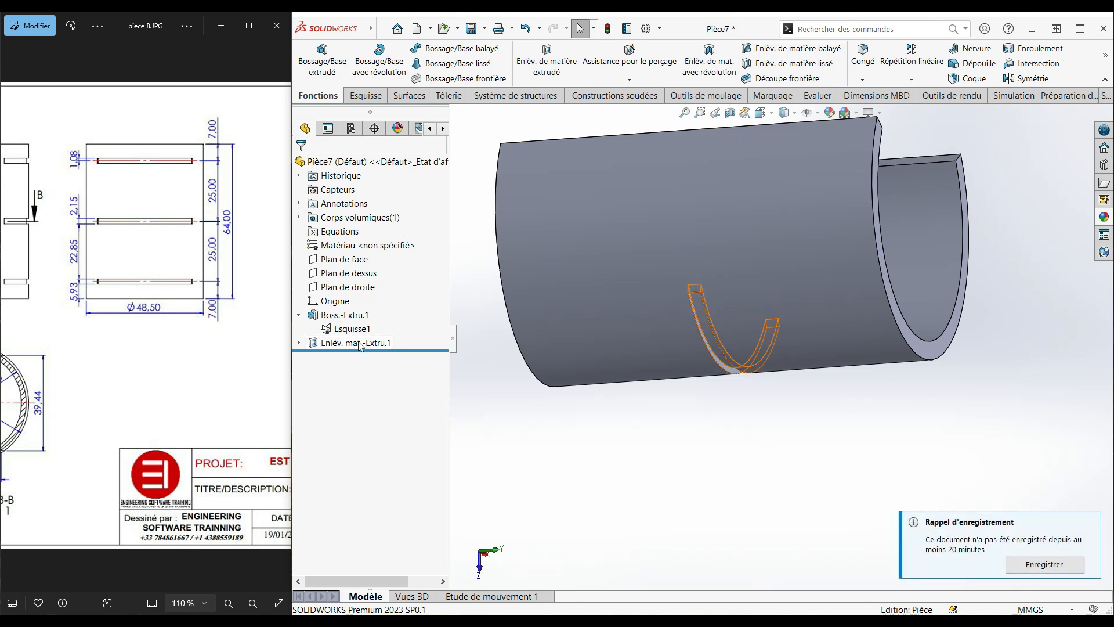
- Start another extruded cut from the boss's sketch, offsetting its start 25 mm from the sketch plane
left_click(335, 329)
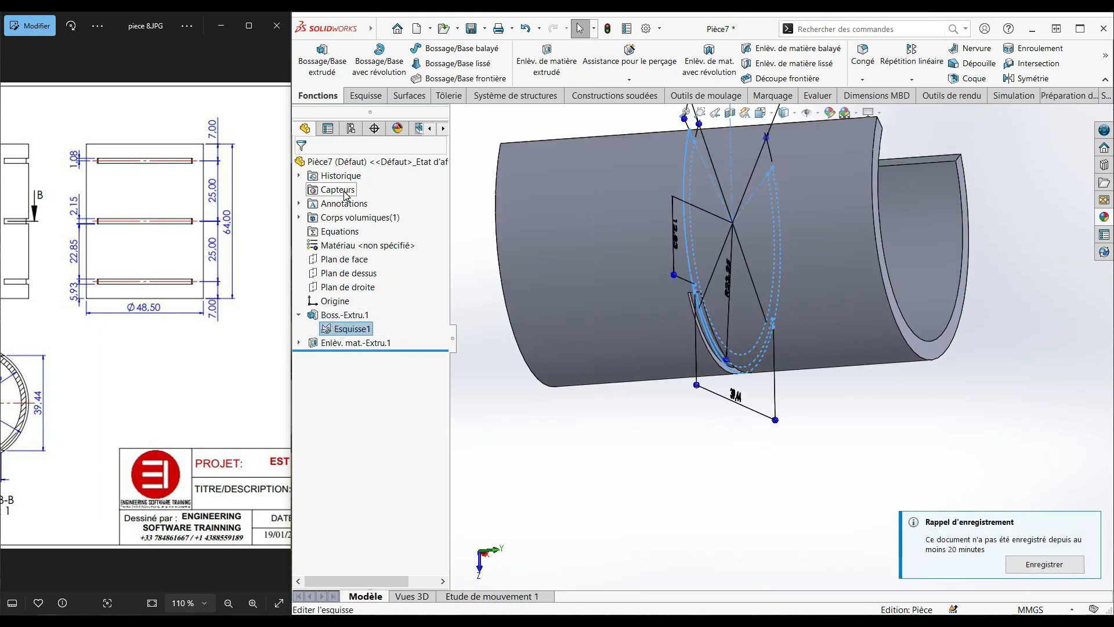
left_click(537, 69)
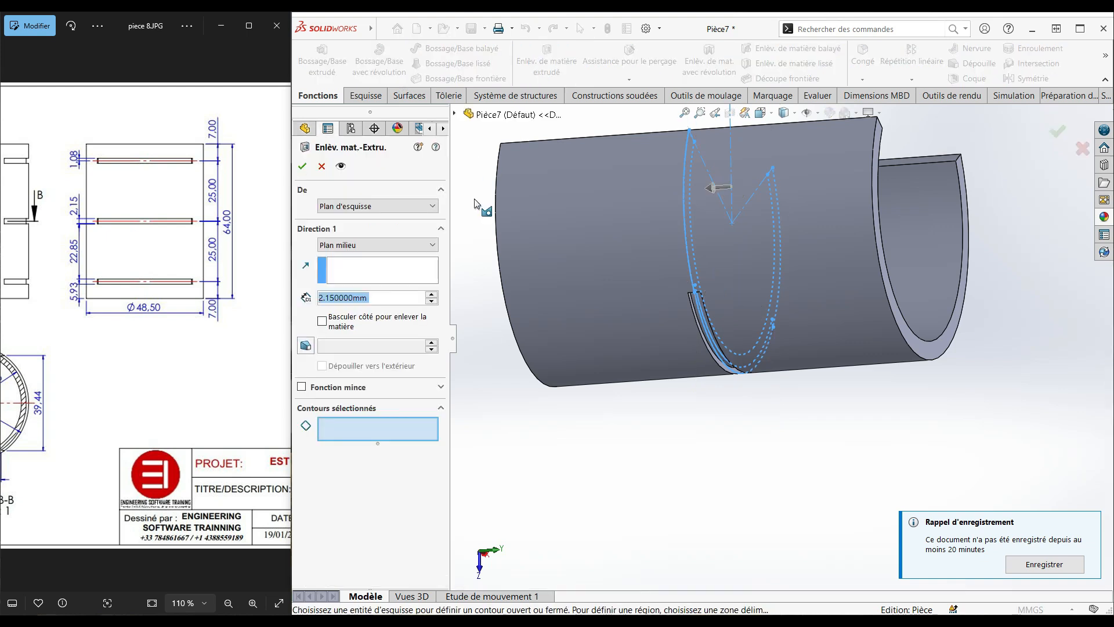
left_click(362, 206)
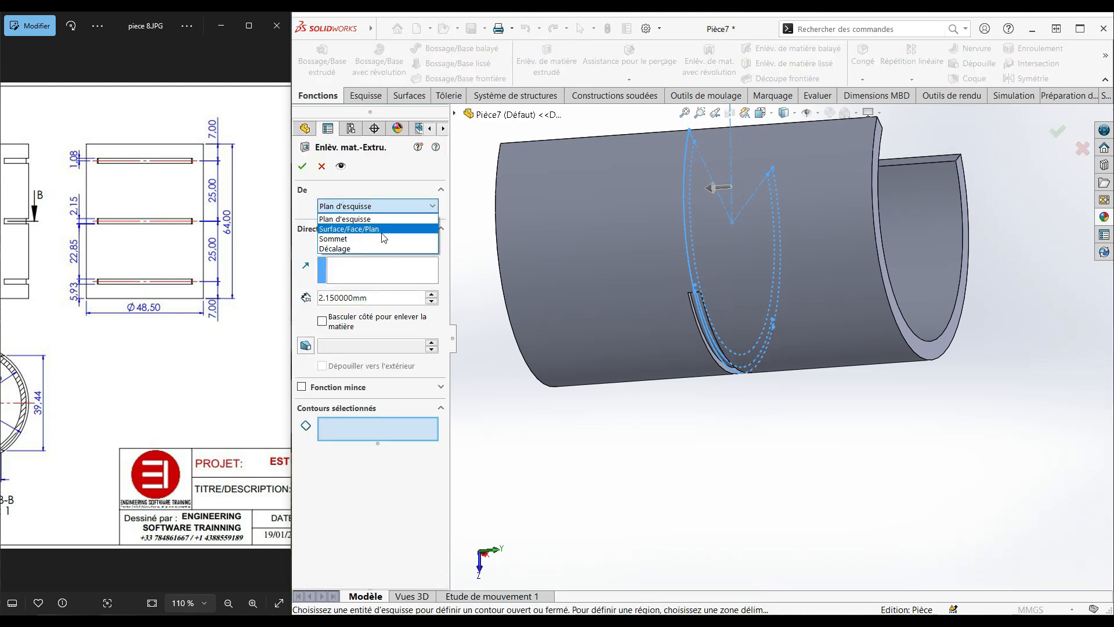
left_click(348, 248)
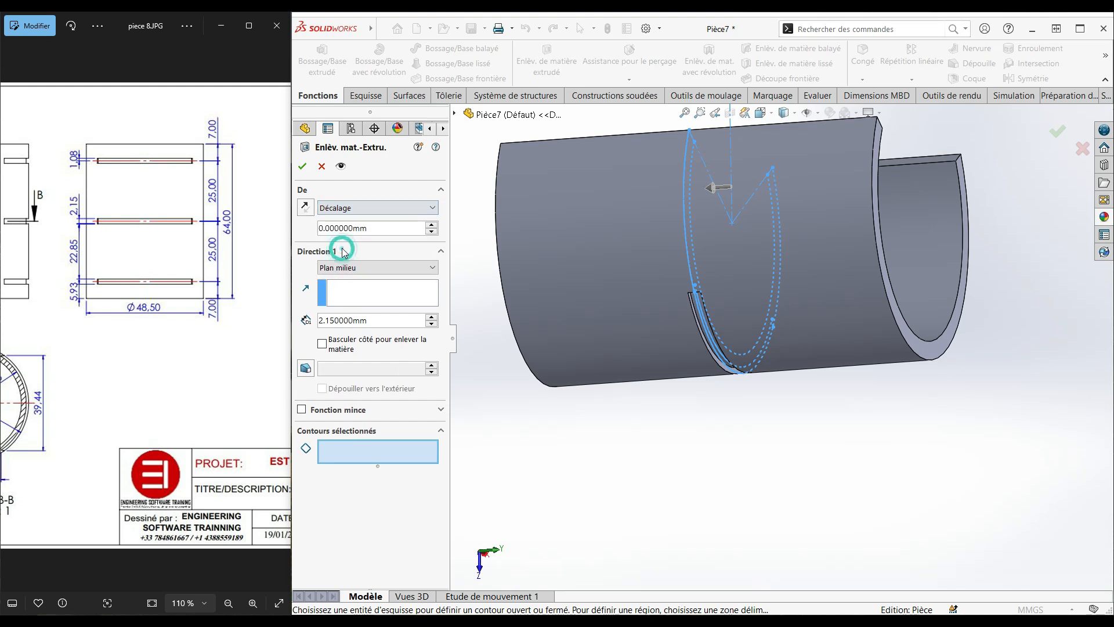
double_click(376, 230)
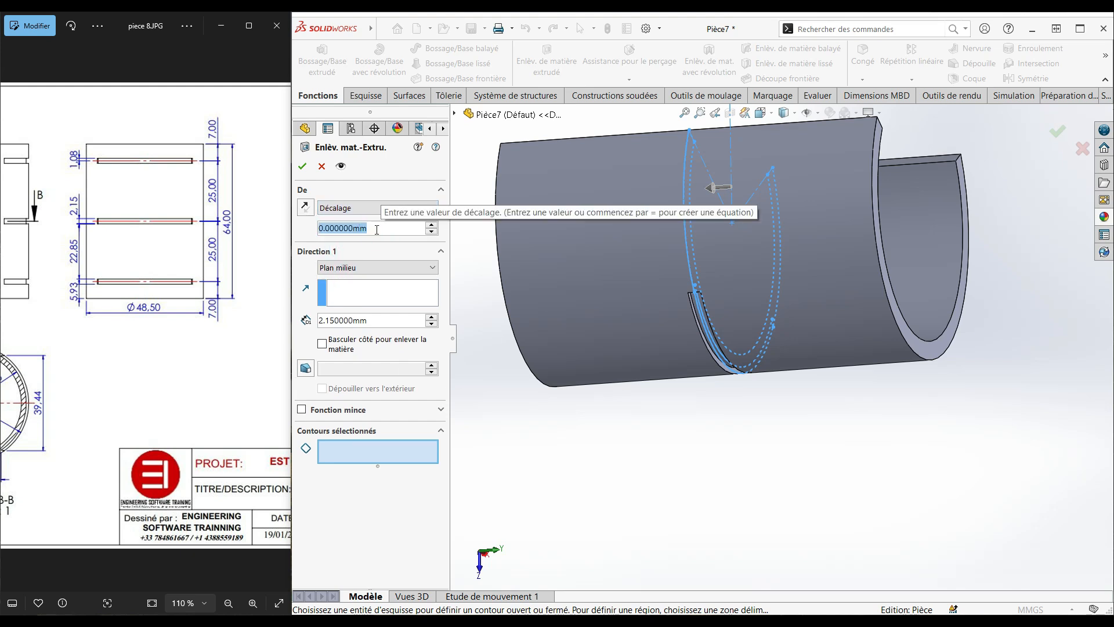
type("25")
key("Return")
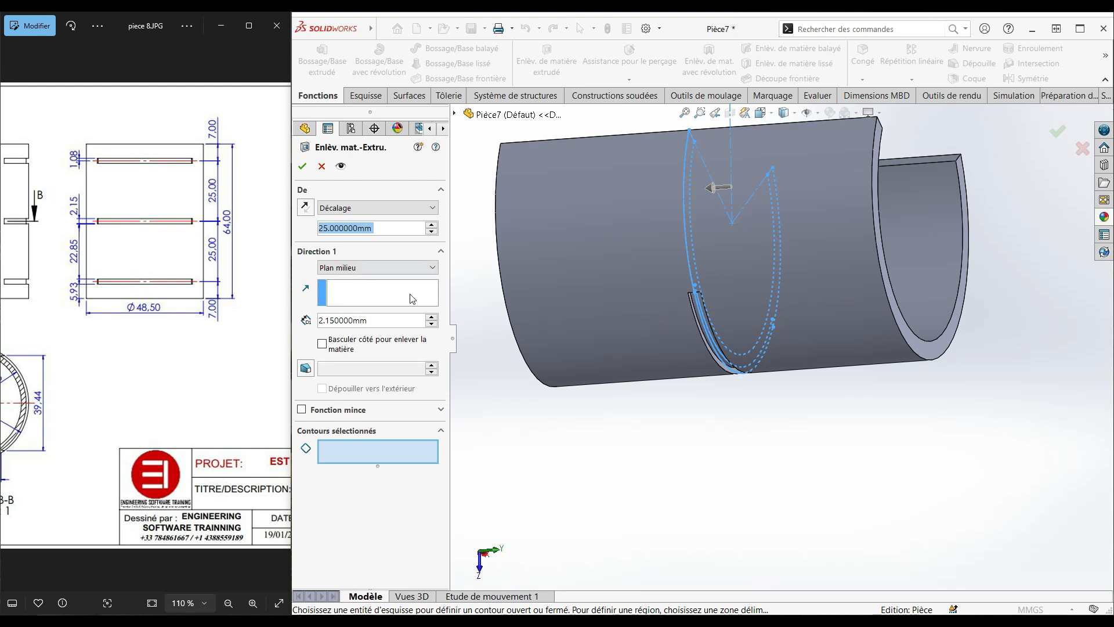
- Select the thin slot region as the contour and complete the offset mid-plane cut with a depth of 2.15 mm
left_click(402, 456)
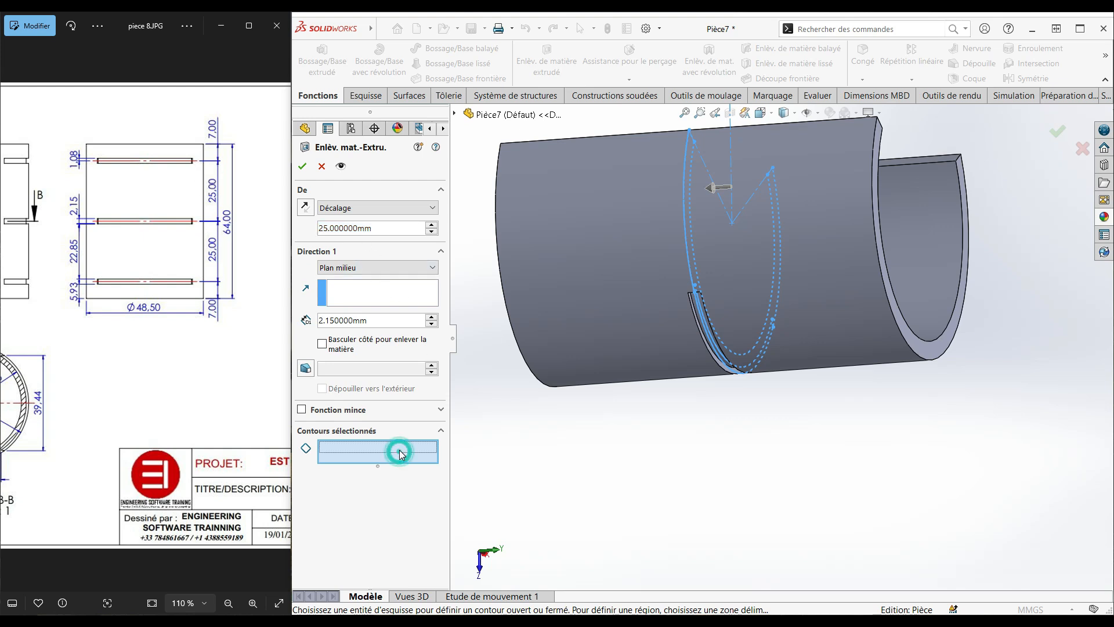
scroll(740, 357, "down", 5)
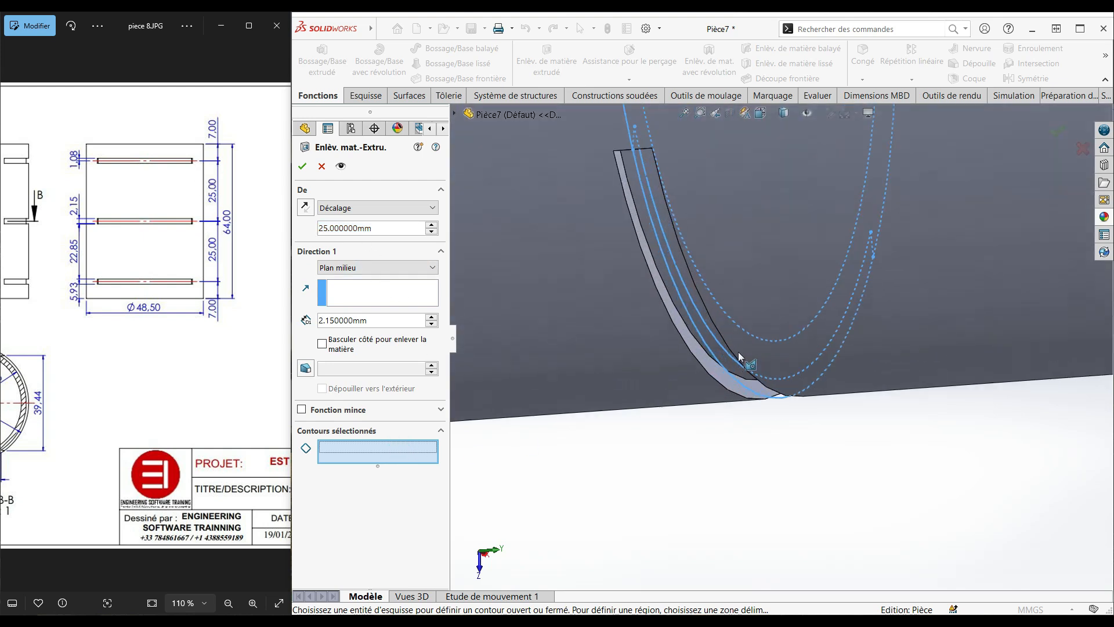
left_click(694, 312)
scroll(667, 348, "up", 5)
middle_click_drag(656, 356, 859, 281)
scroll(824, 293, "up", 2)
scroll(939, 326, "down", 4)
middle_click_drag(951, 319, 915, 286)
scroll(904, 317, "up", 3)
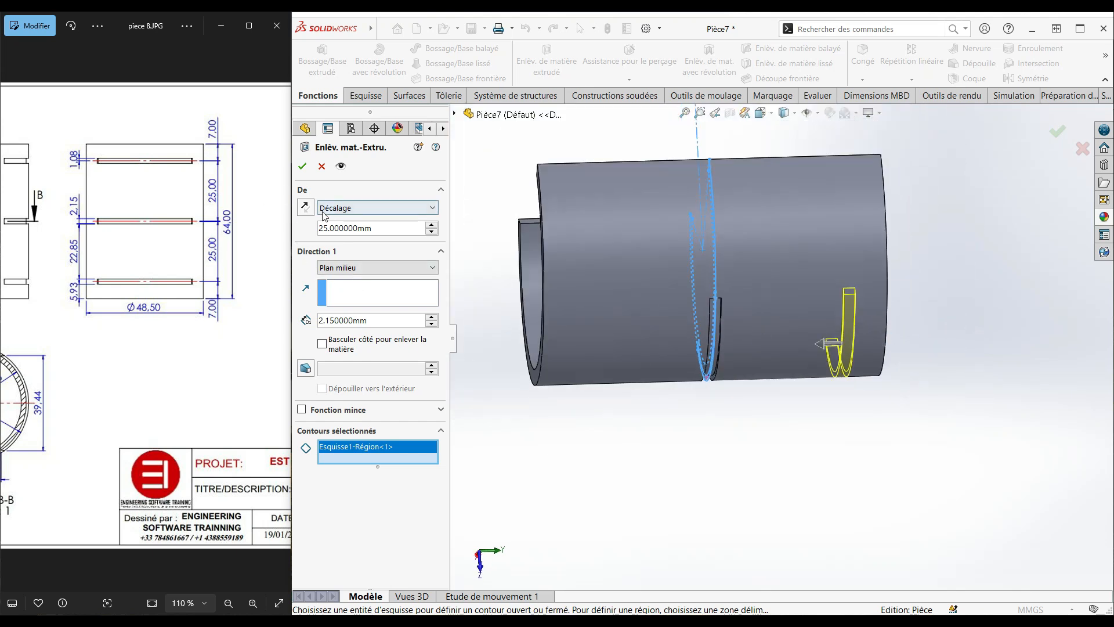
left_click(301, 166)
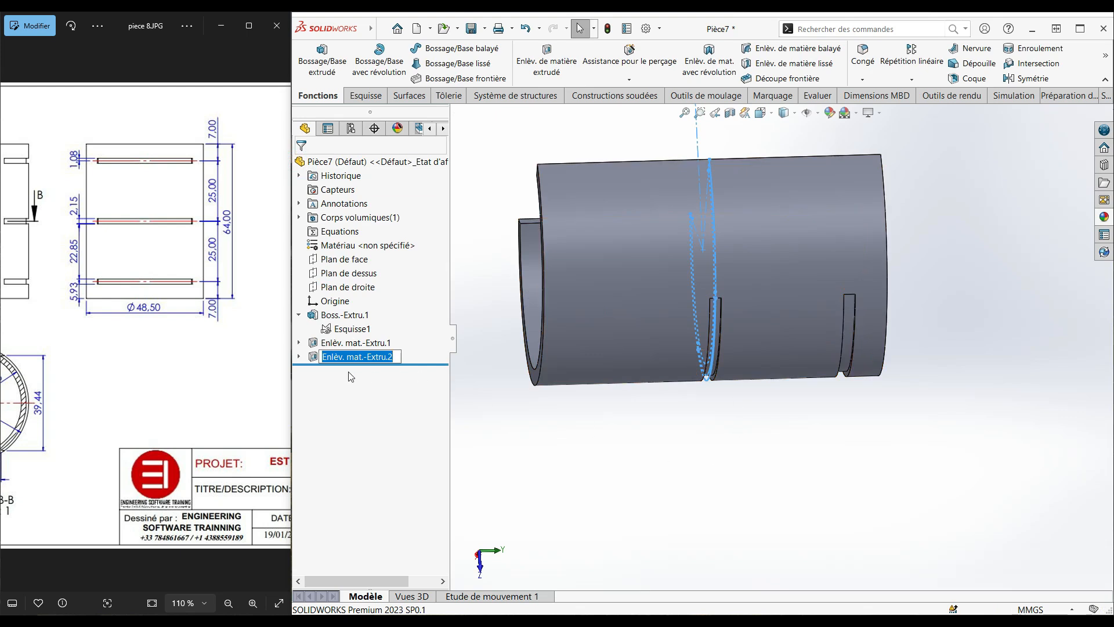
left_click(351, 329)
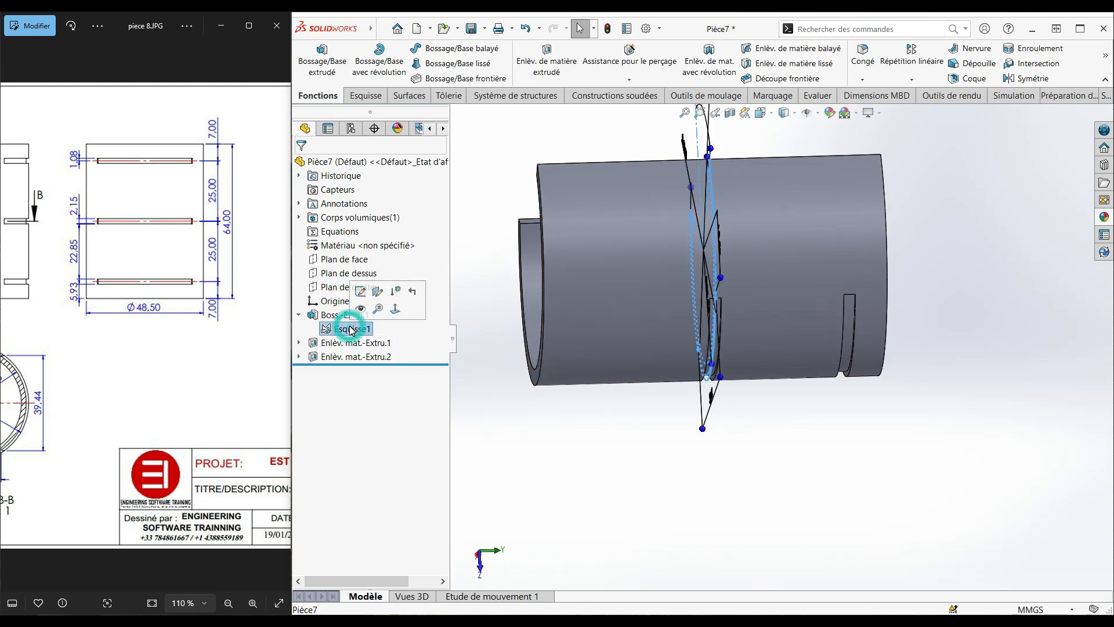
left_click(550, 65)
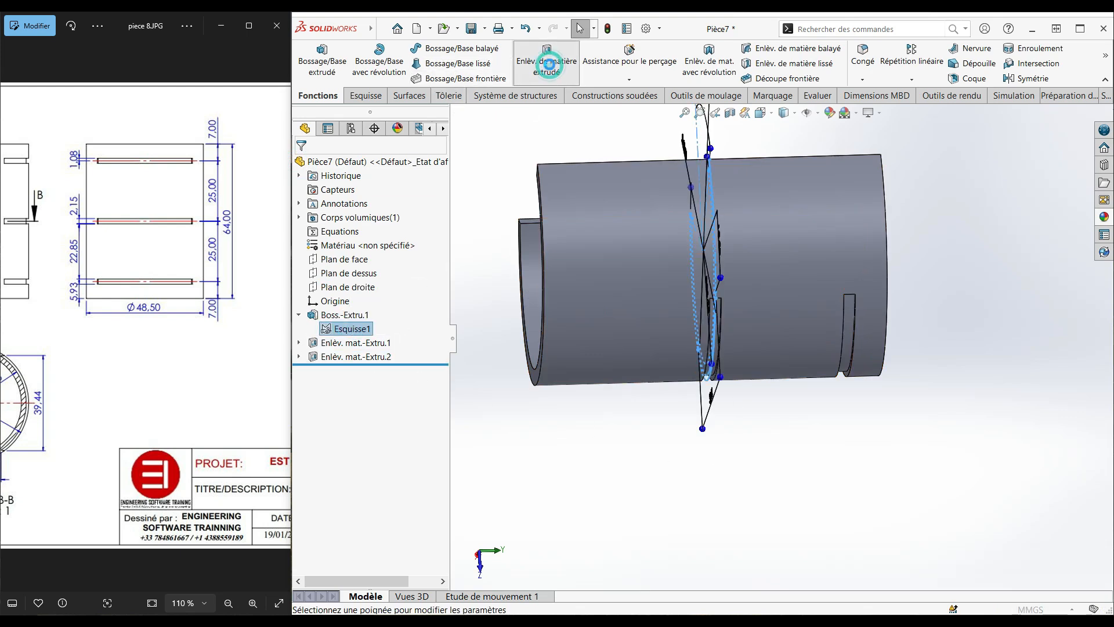
left_click(379, 209)
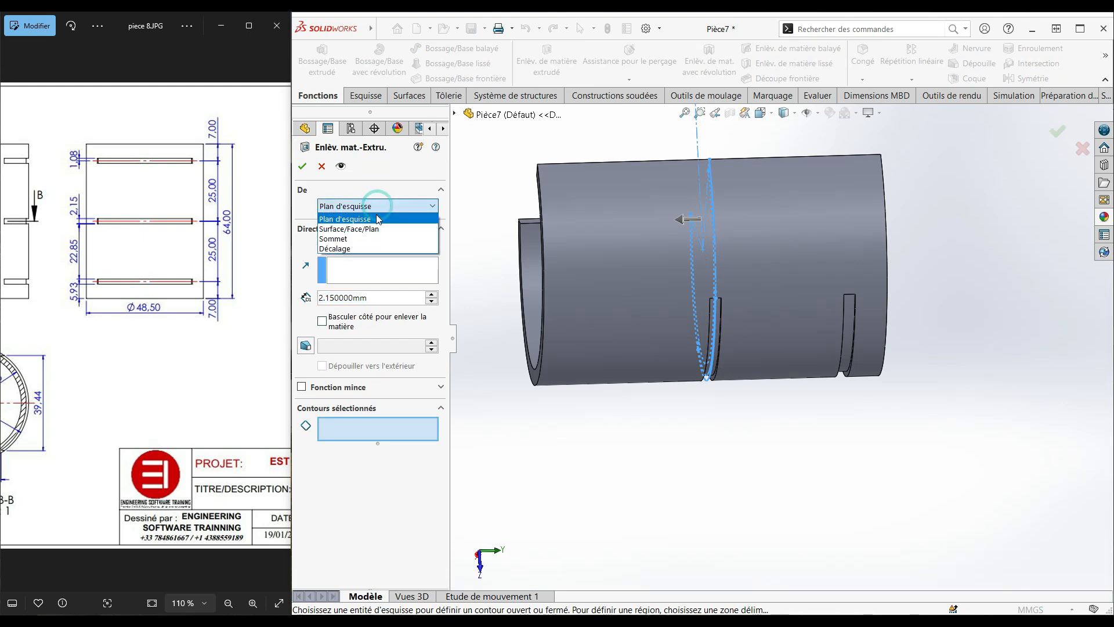
left_click(364, 247)
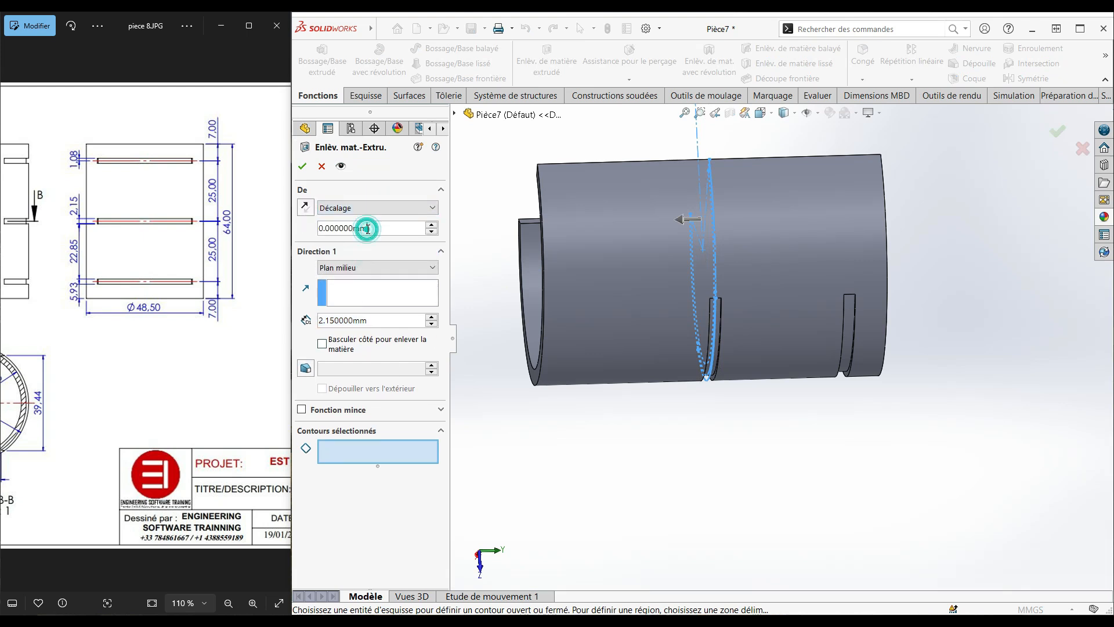
double_click(374, 230)
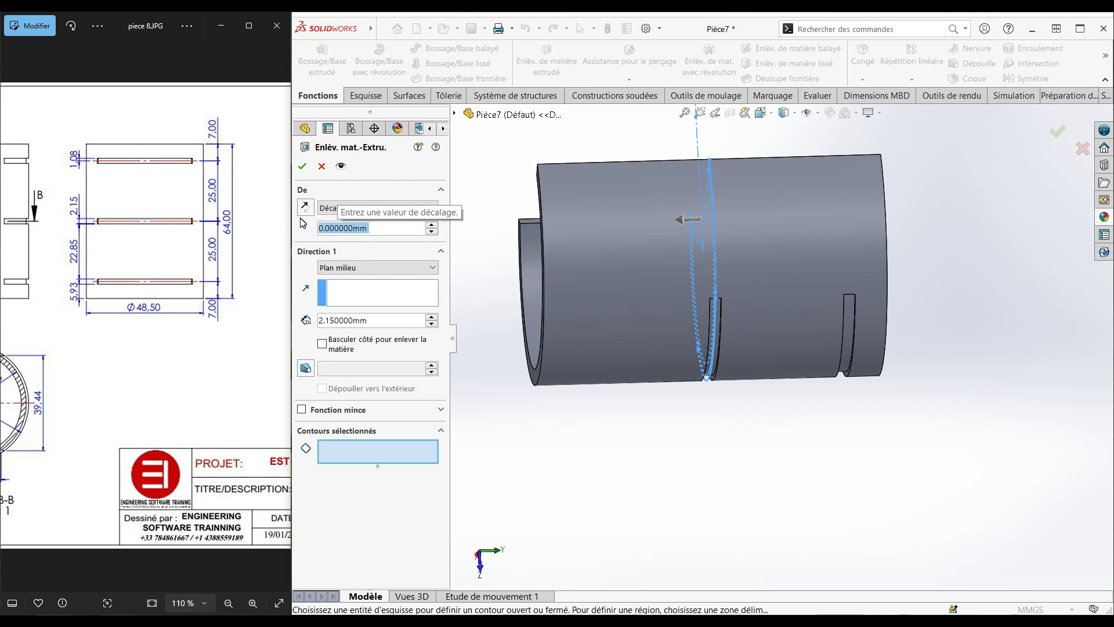
type("-25")
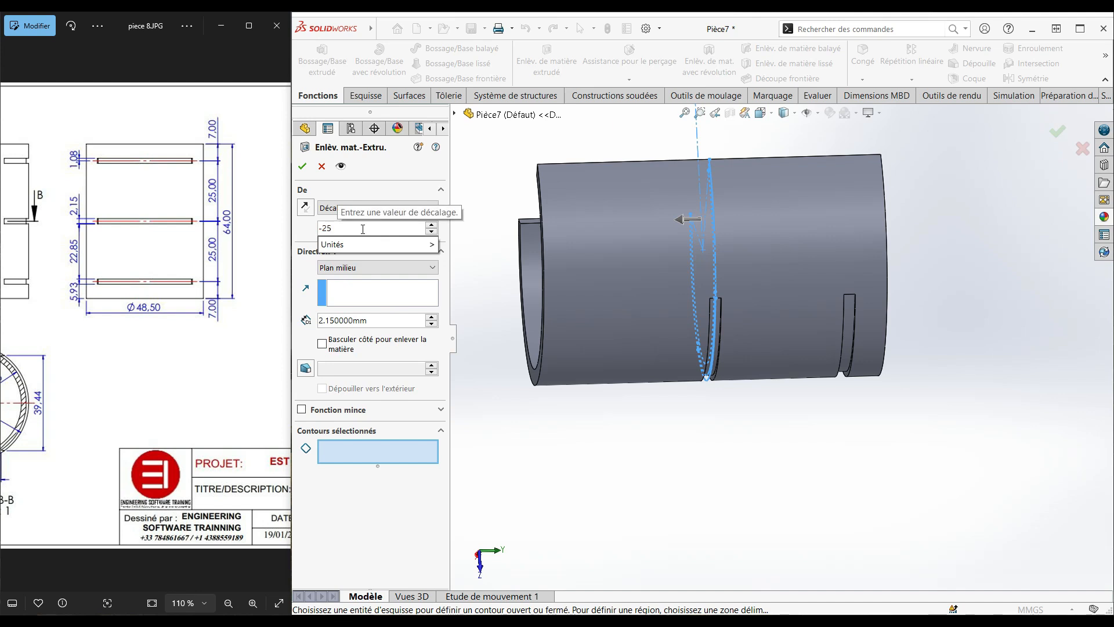
key("Return")
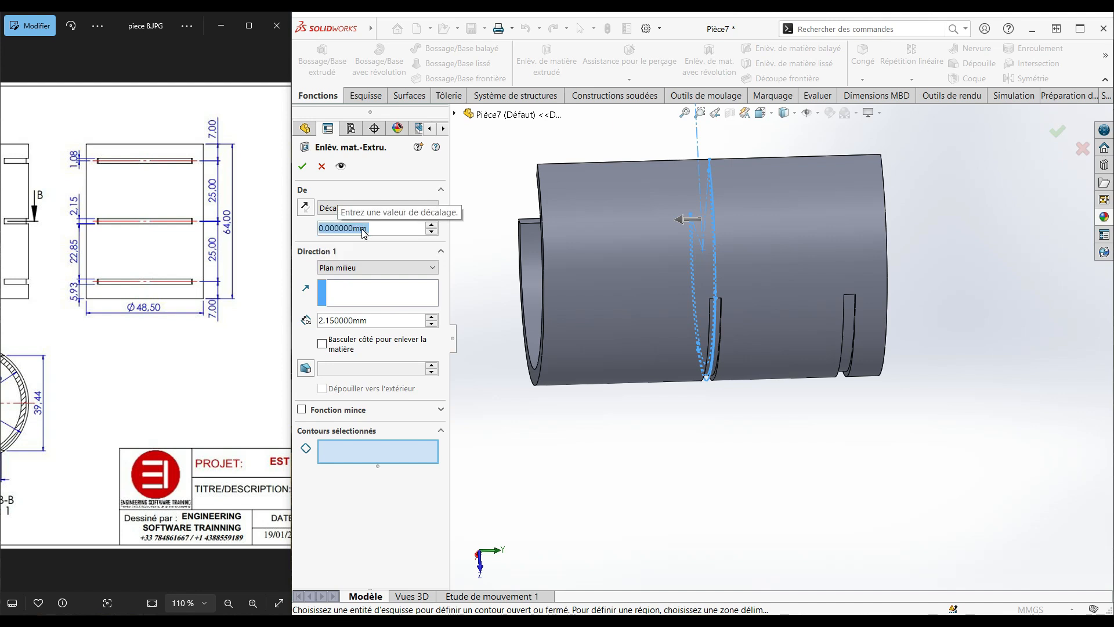
left_click(434, 232)
left_click(434, 232)
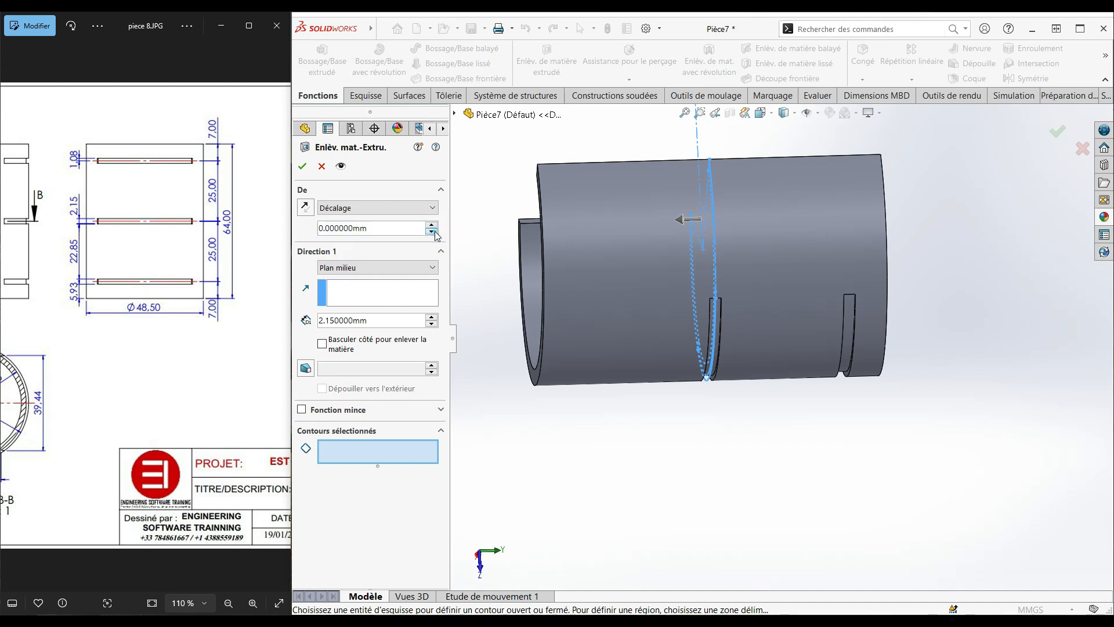
left_click(380, 458)
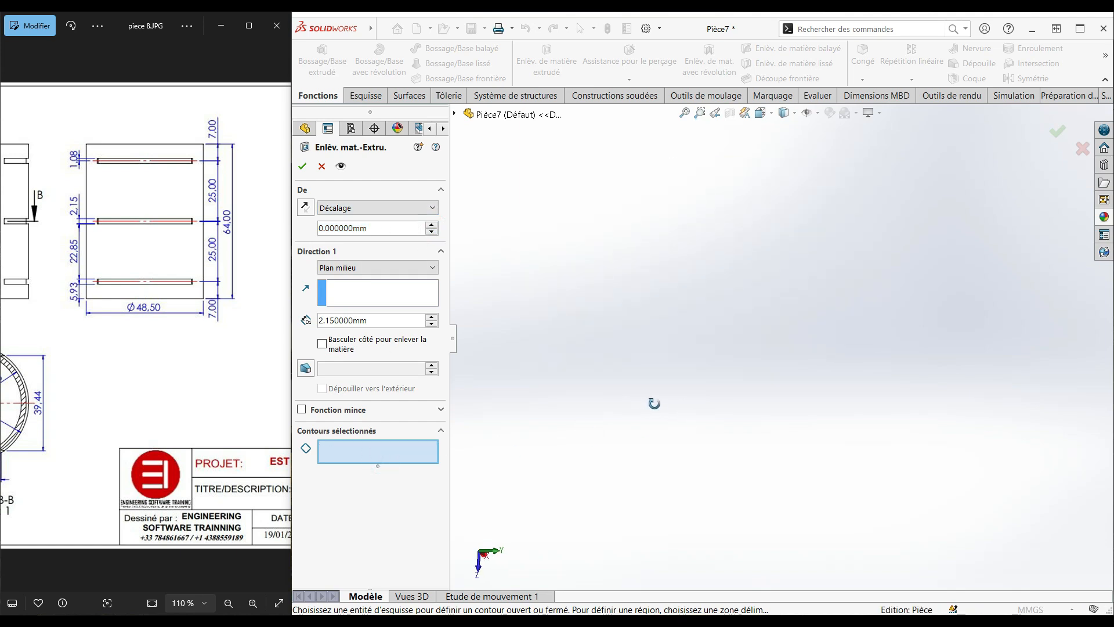
left_click(321, 166)
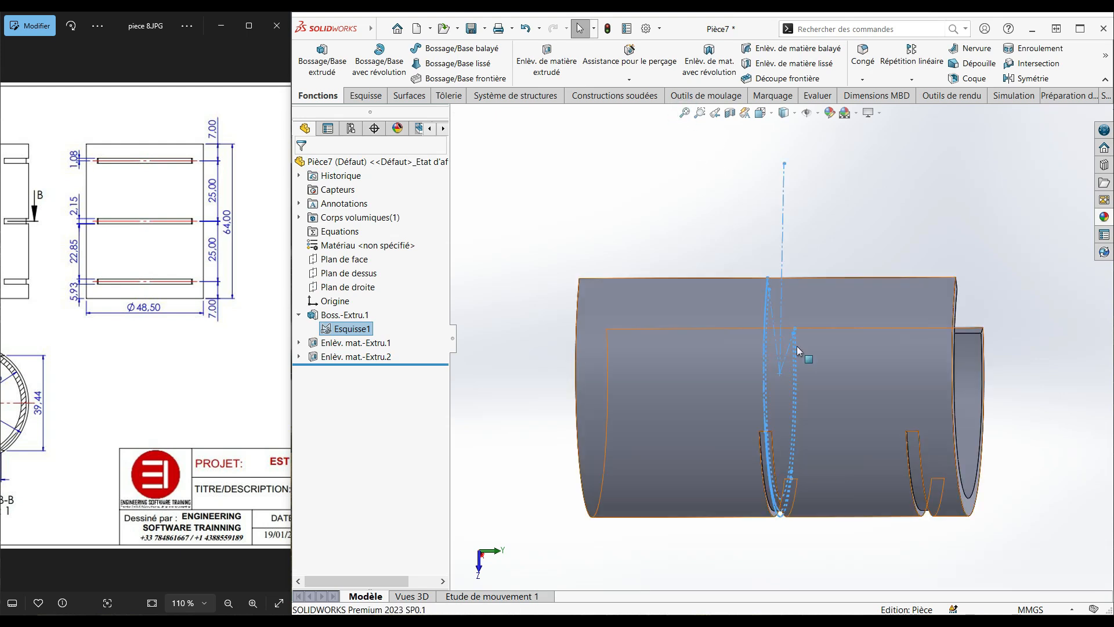
scroll(730, 422, "down", 5)
middle_click_drag(748, 367, 746, 321)
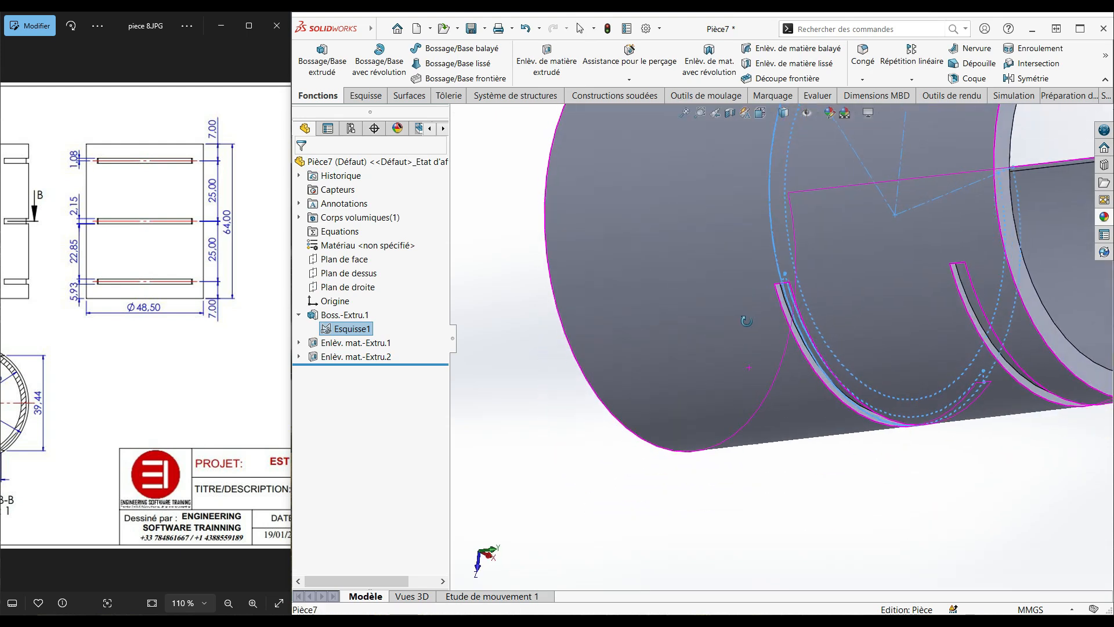
left_click(474, 147)
left_click(545, 59)
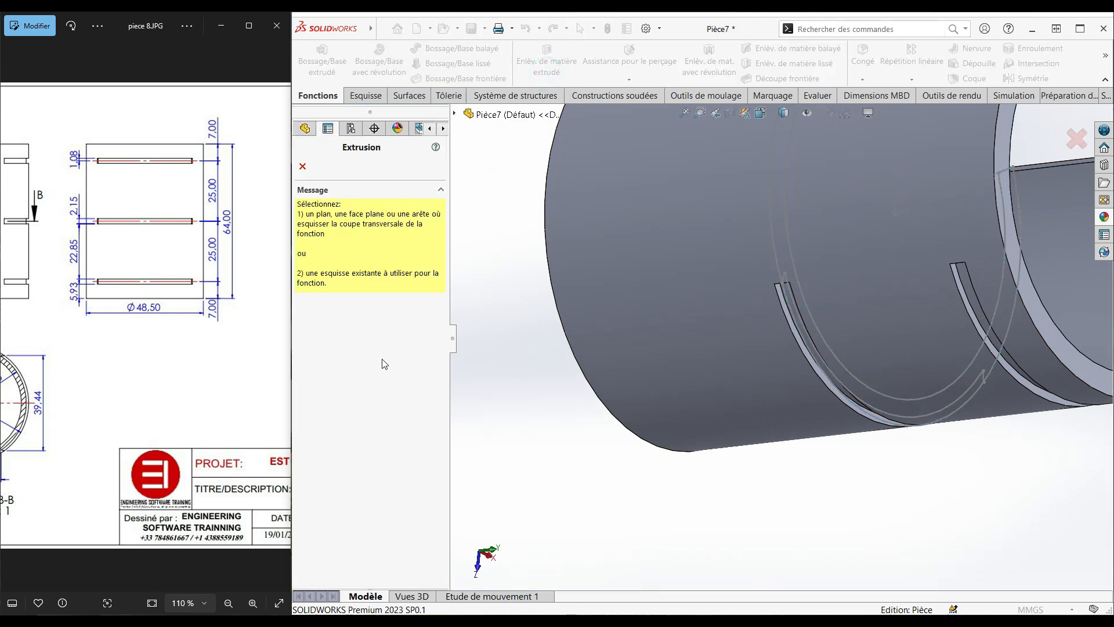
left_click(302, 166)
- Start a third extruded cut from the boss's sketch, with the thin slot region along the lower outer arc as its contour
left_click(351, 329)
left_click(545, 65)
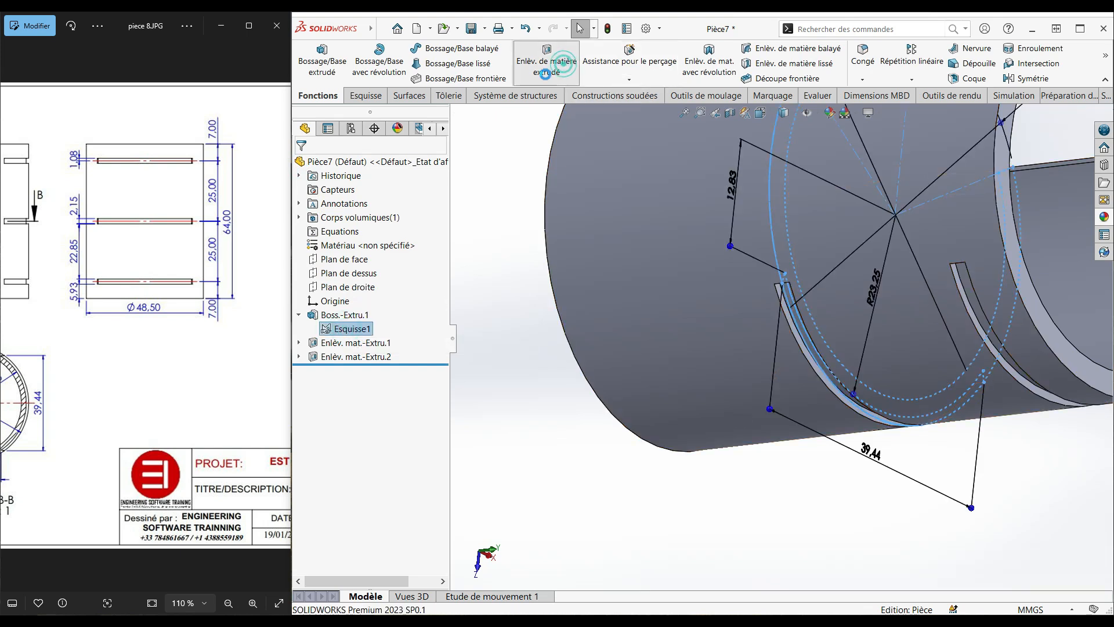
left_click(379, 426)
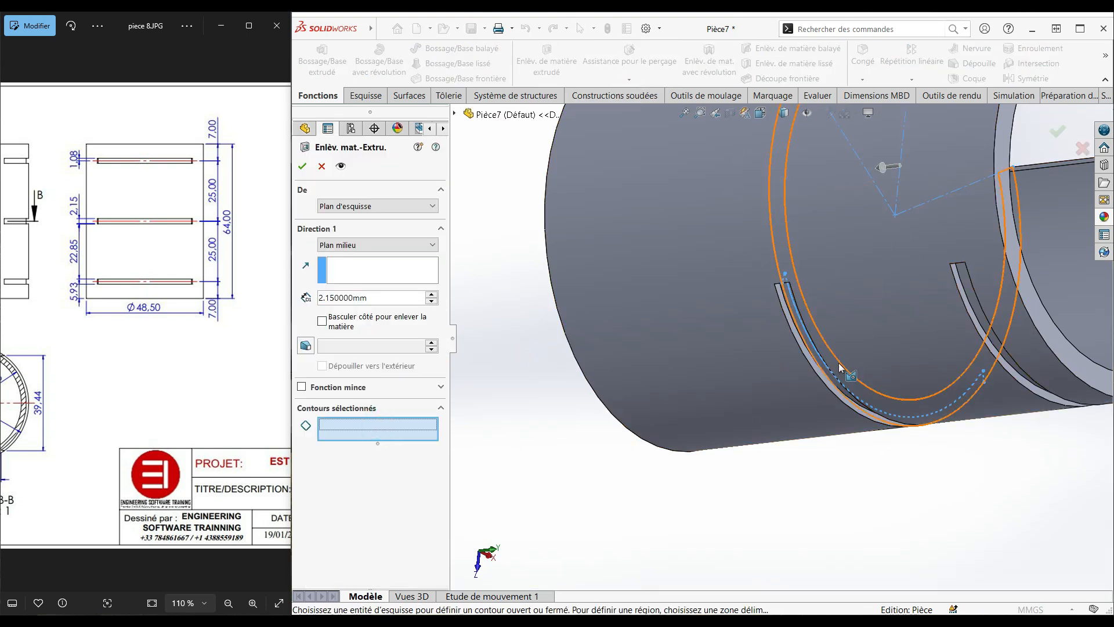
scroll(838, 363, "down", 3)
left_click(733, 297)
scroll(666, 335, "up", 3)
middle_click_drag(665, 338, 715, 349)
- Offset the third cut's start 25 mm from the sketch plane and reverse it to the side opposite the existing end slot
left_click(358, 207)
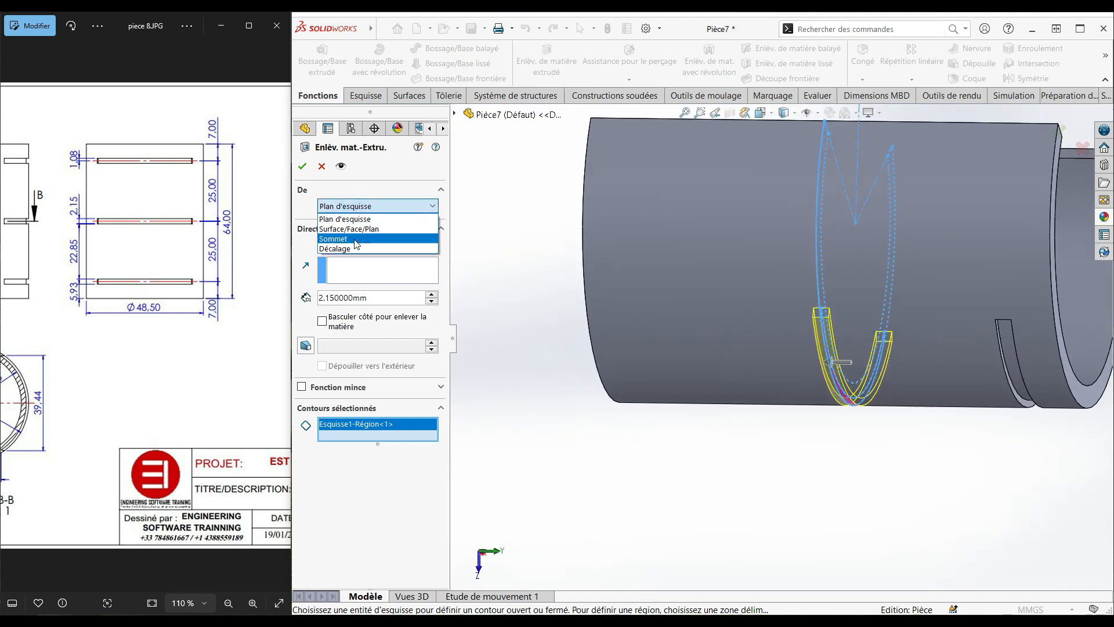
left_click(355, 248)
double_click(371, 227)
type("25")
key("Return")
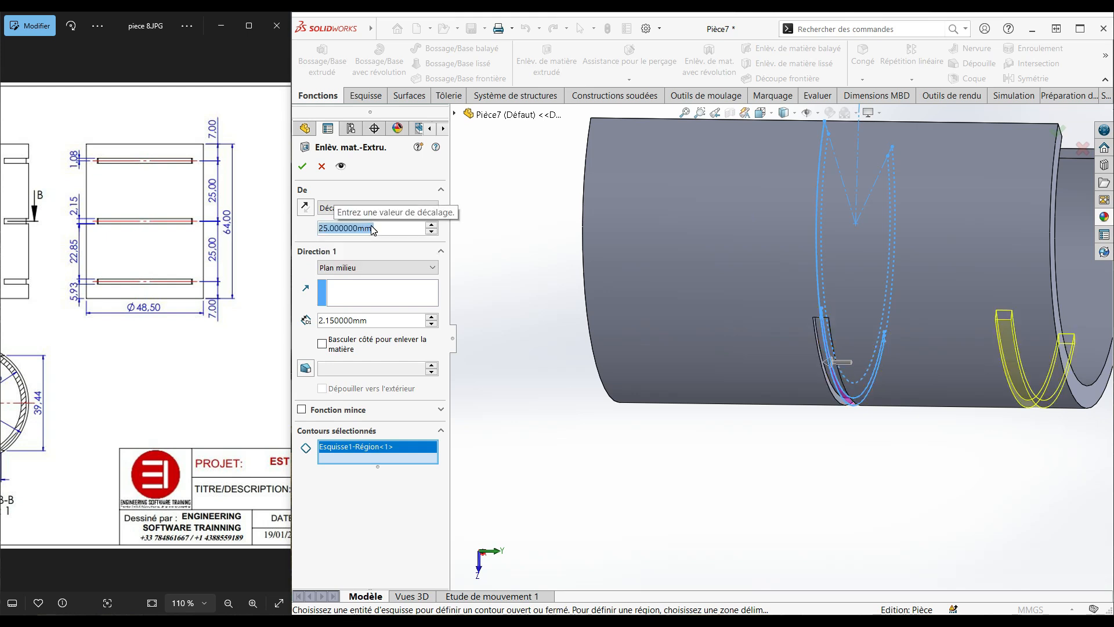
left_click(306, 207)
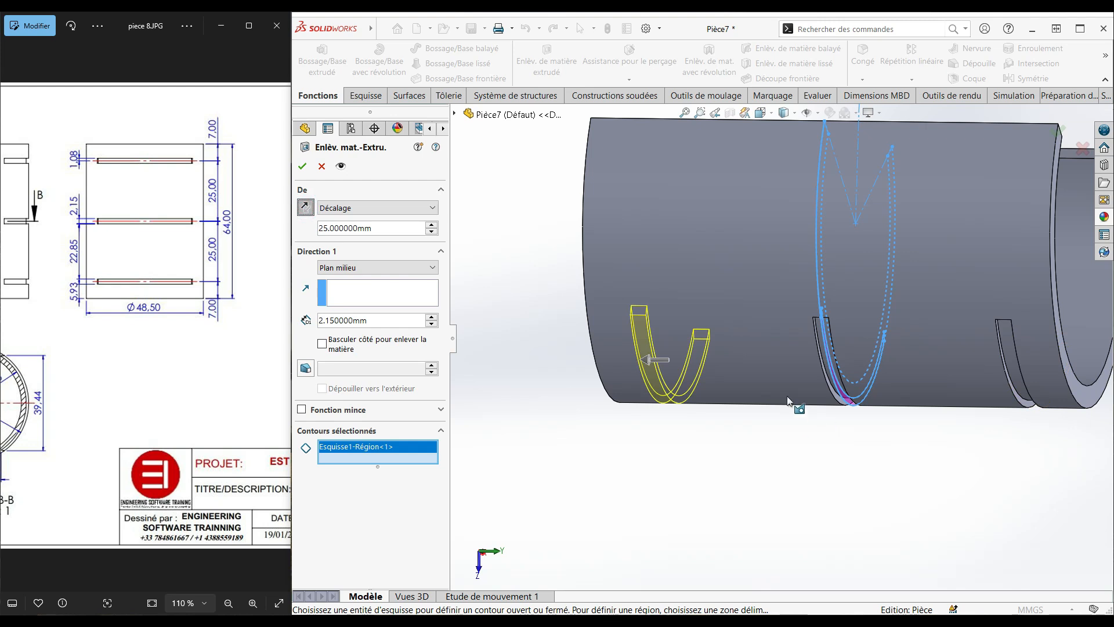
- Complete the third slot as a mid-plane cut 2.15 mm deep, offset 25 mm from the sketch plane
scroll(747, 375, "up", 1)
middle_click_drag(748, 378, 715, 361)
left_click(302, 166)
left_click(562, 380)
scroll(592, 371, "up", 3)
scroll(945, 361, "down", 2)
middle_click_drag(945, 361, 877, 355)
scroll(265, 348, "down", 5)
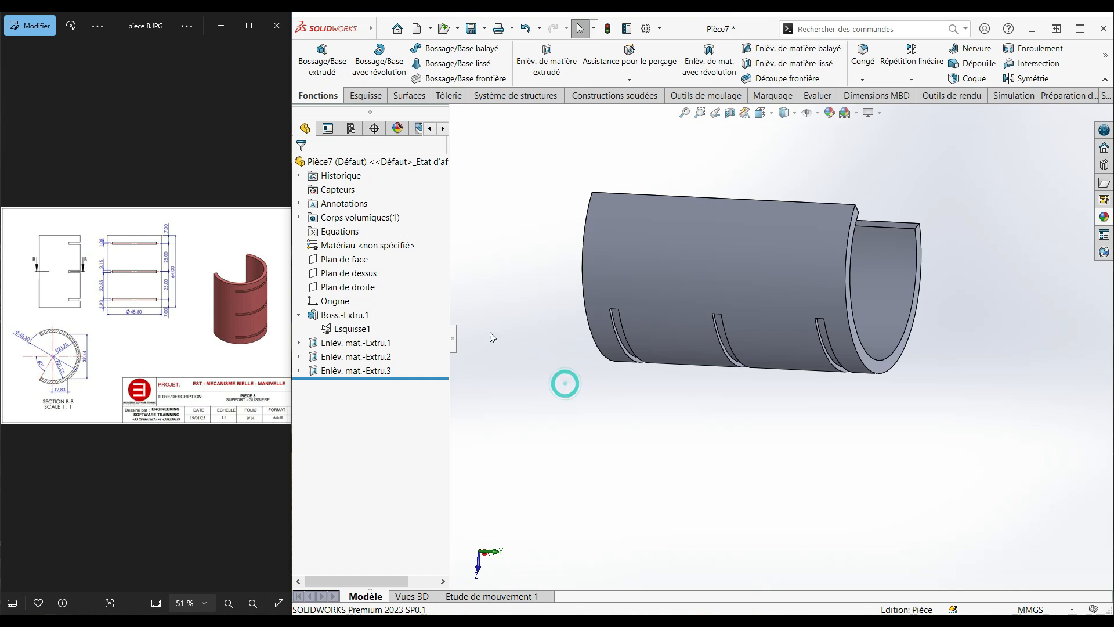
- Apply a light red colour from the standard swatches to the whole part
right_click(363, 166)
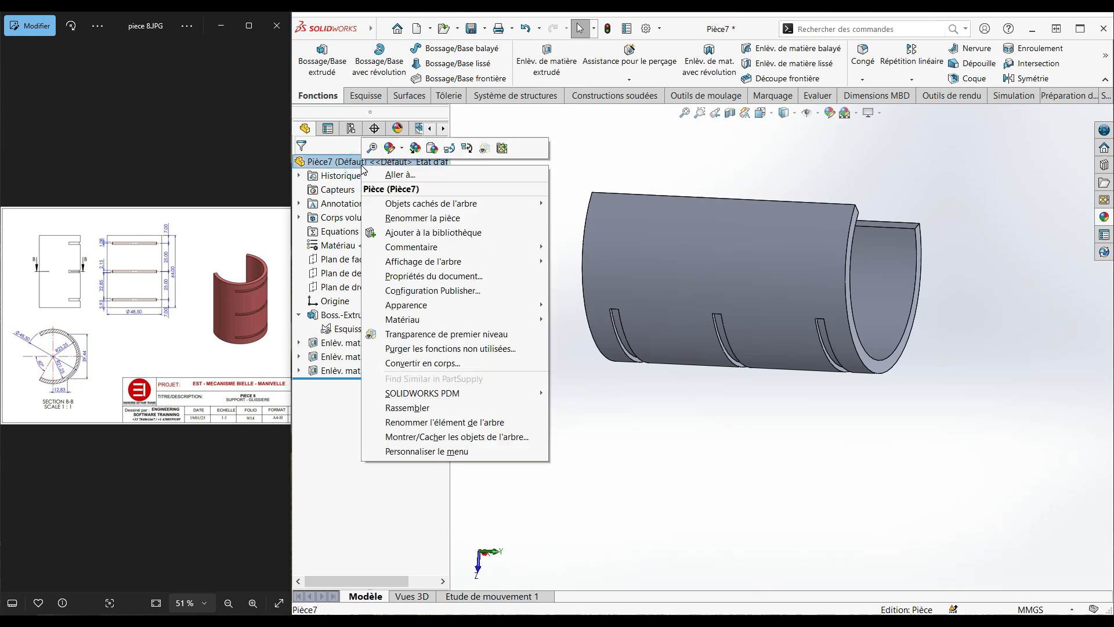
left_click(390, 148)
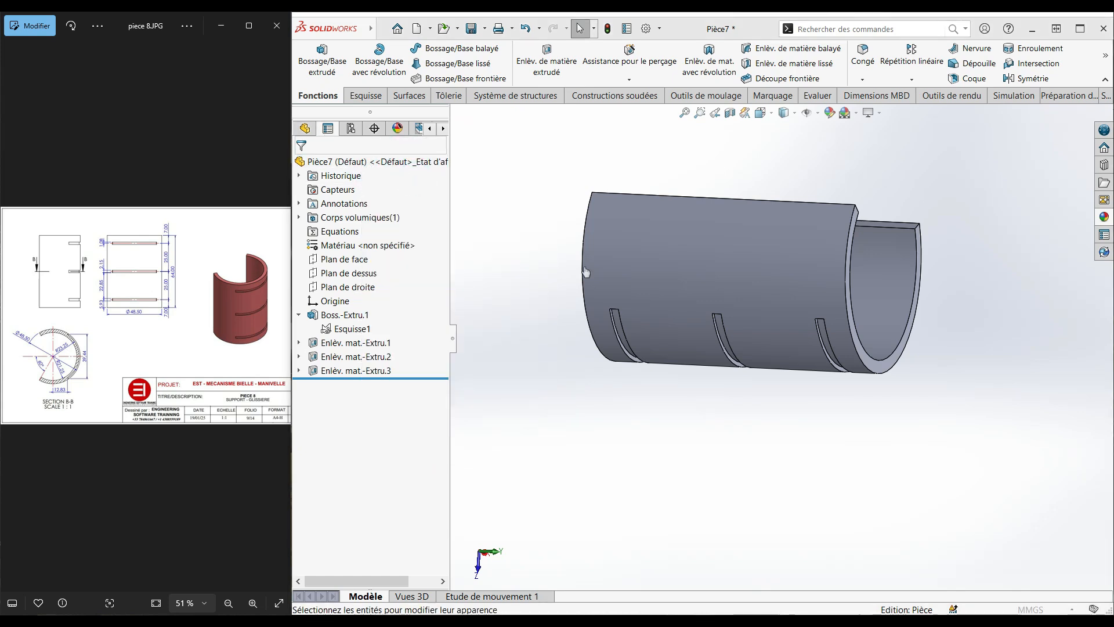
left_click(340, 439)
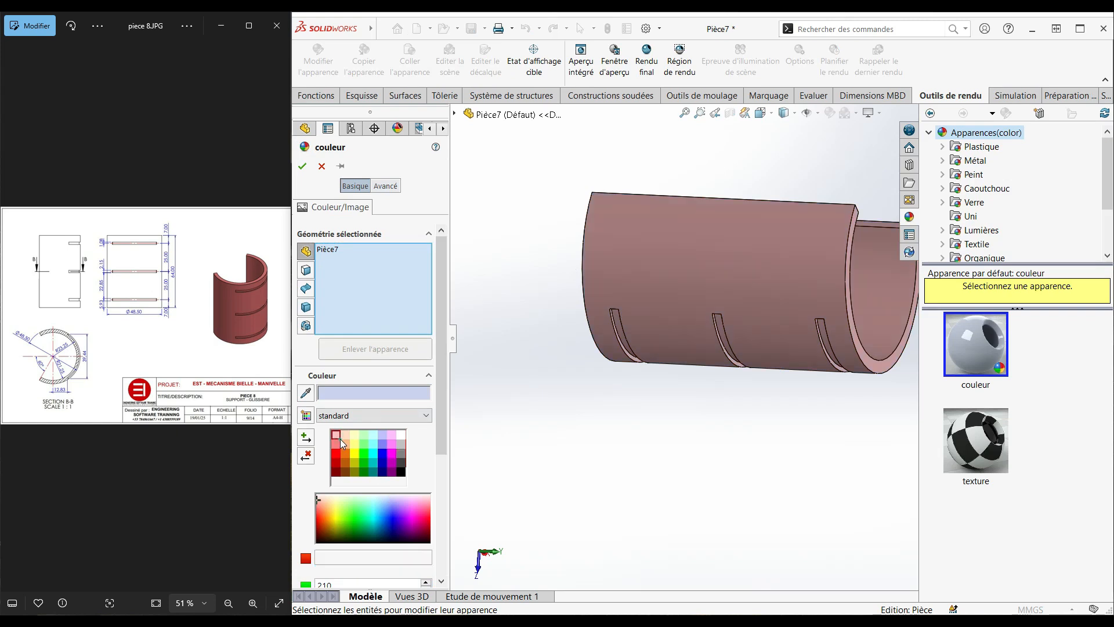
left_click(339, 442)
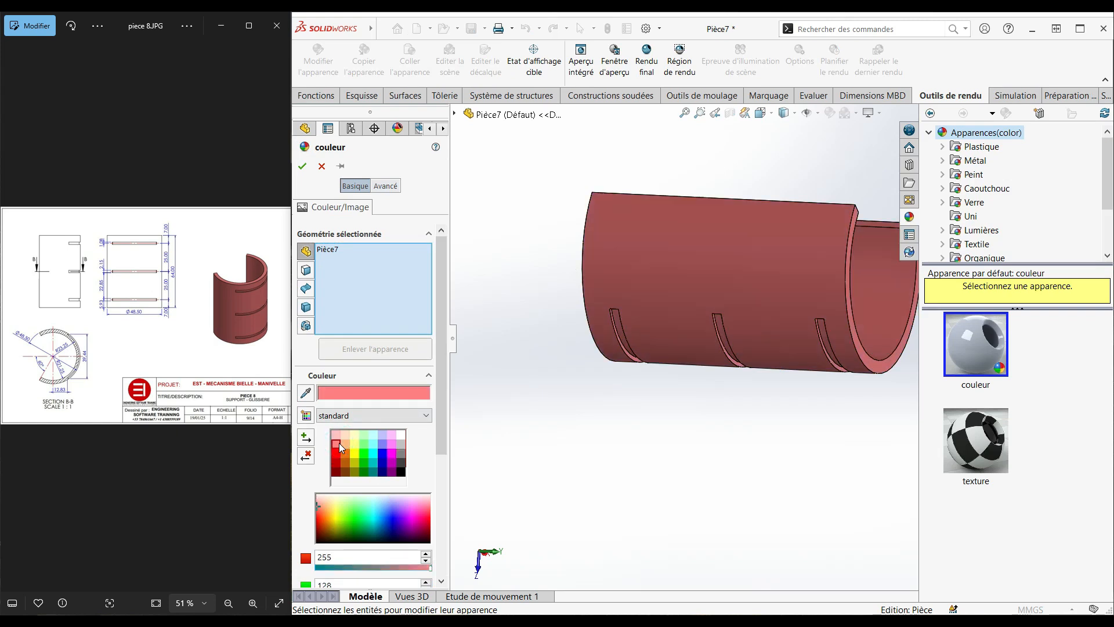
middle_click_drag(804, 426, 749, 437)
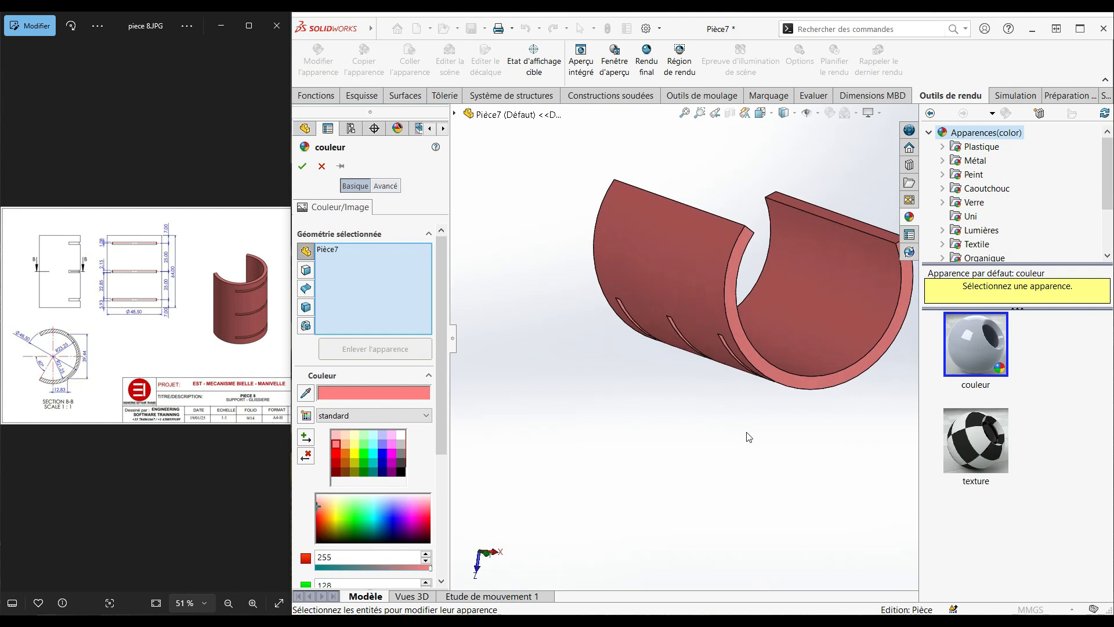
left_click(302, 167)
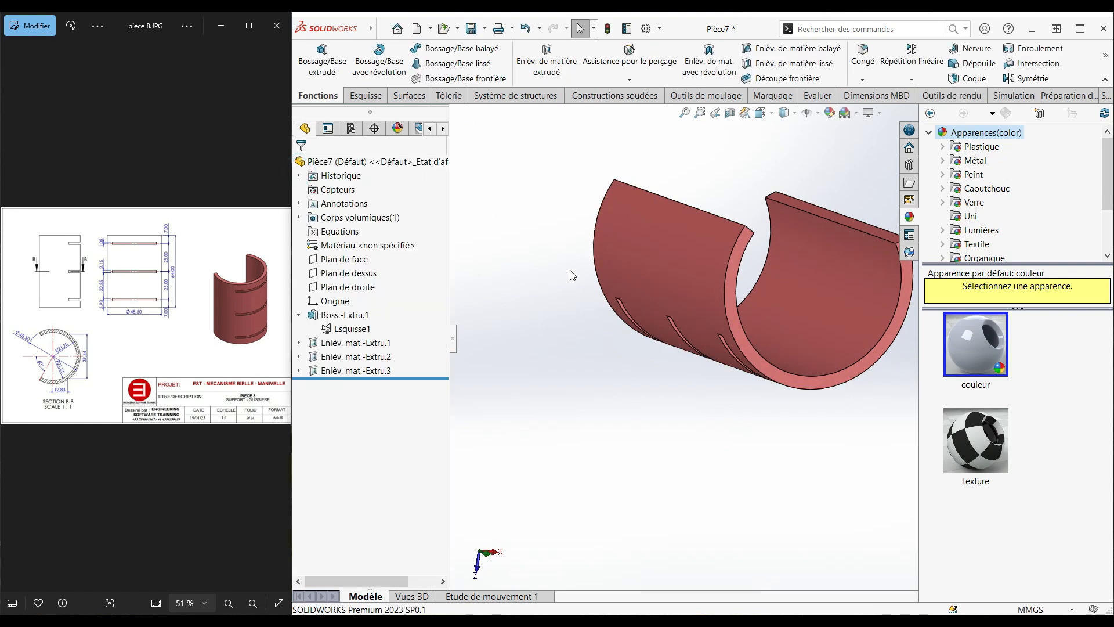
left_click(524, 287)
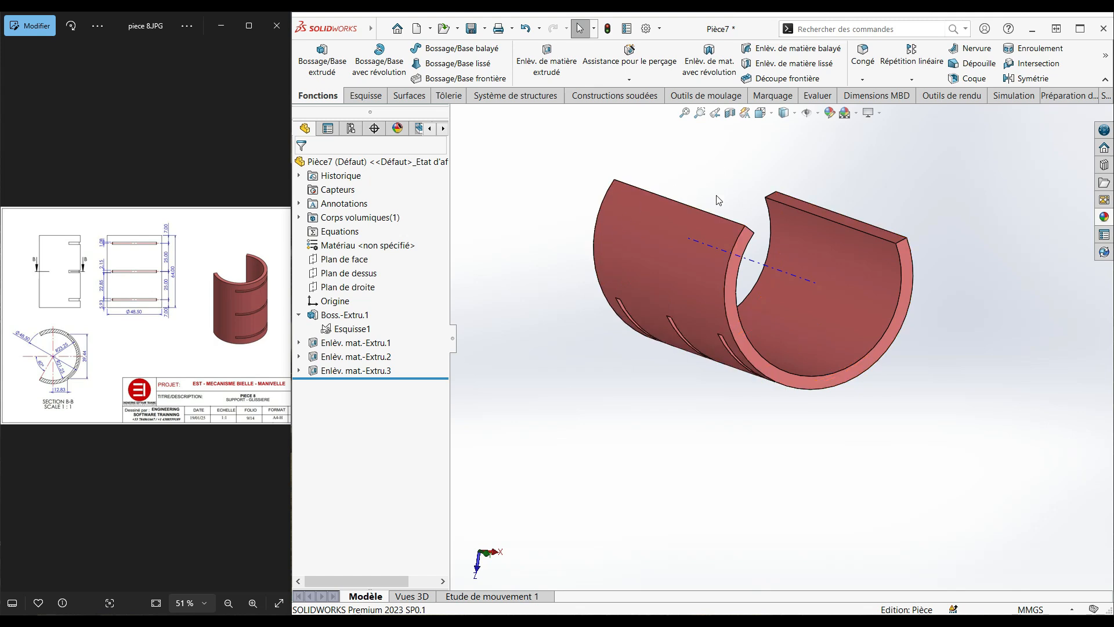
- Save the part as Pièce8 in the Bielle - manivelle folder
middle_click_drag(720, 181, 737, 188)
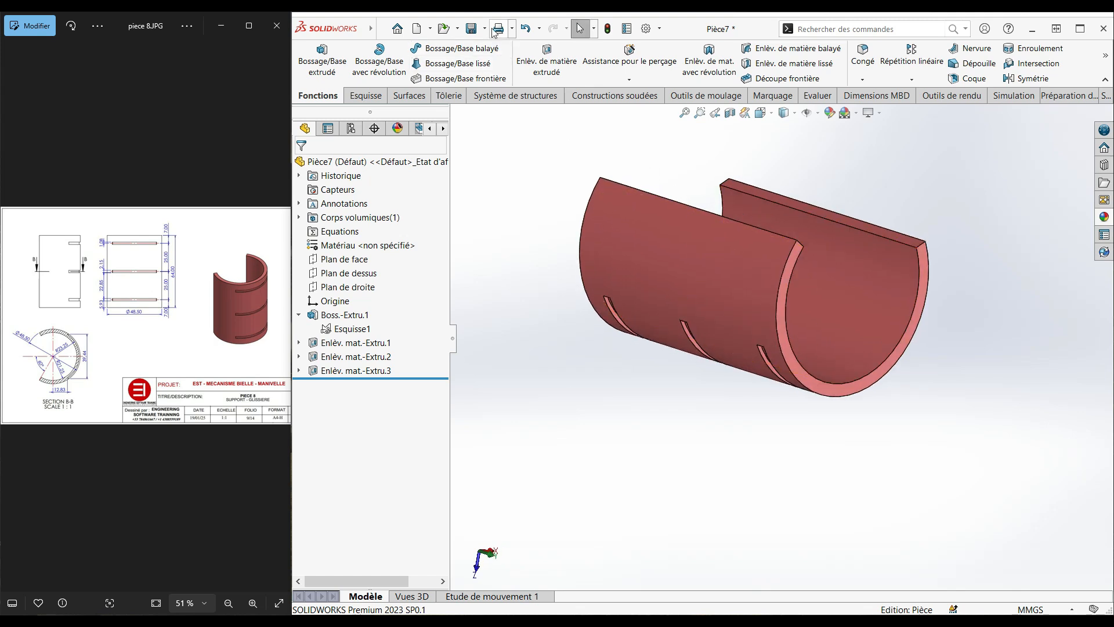
mouse_move(484, 28)
left_click(486, 60)
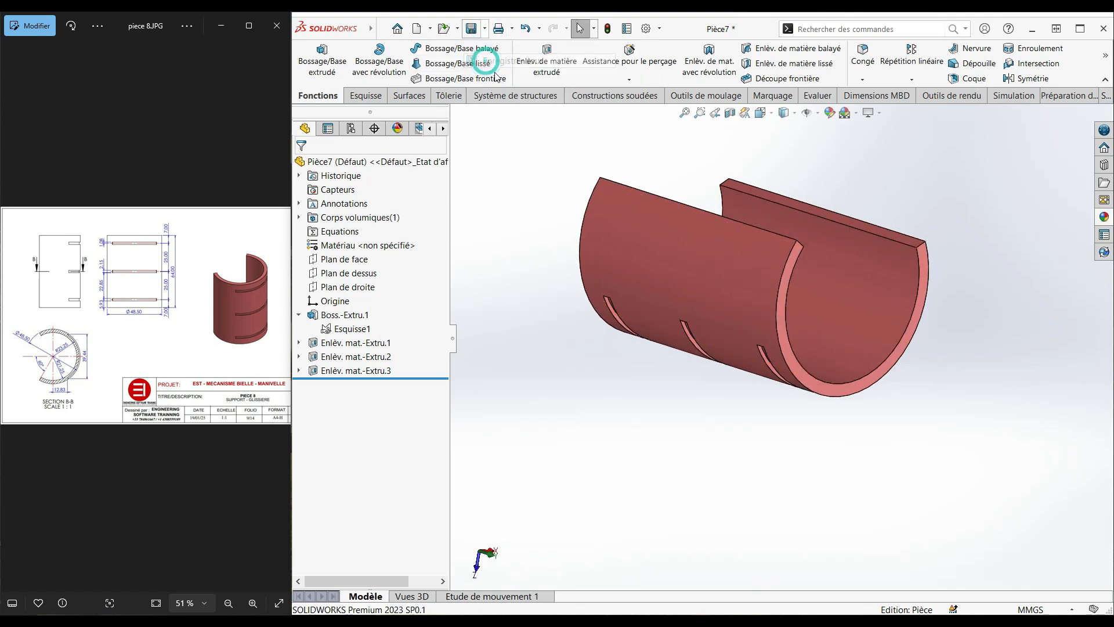
left_click(429, 377)
key("BackSpace")
type("8")
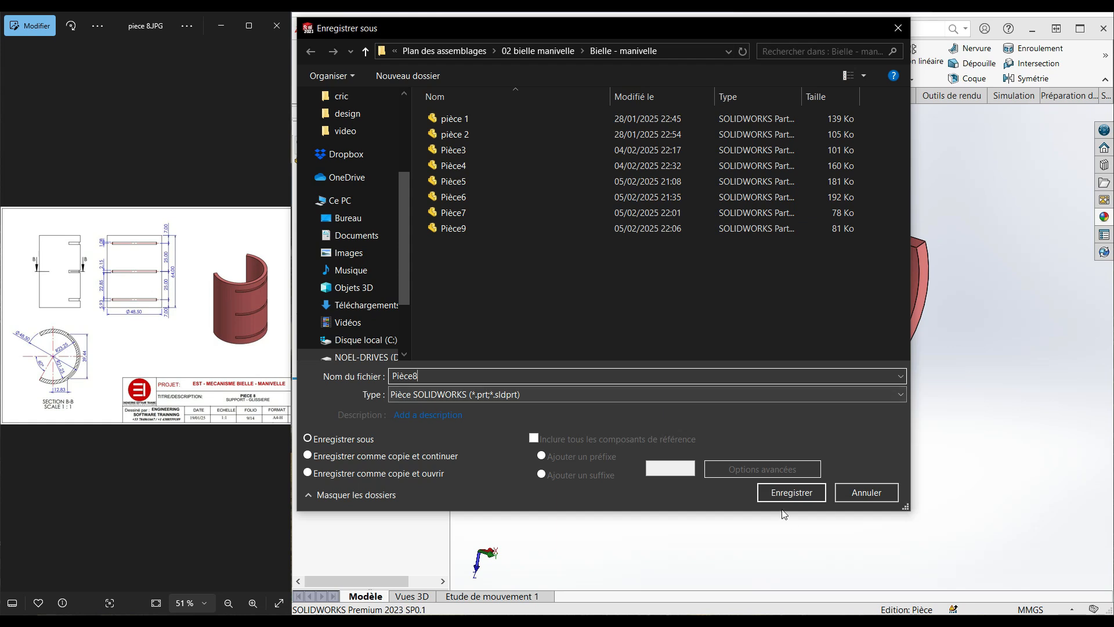
left_click(781, 493)
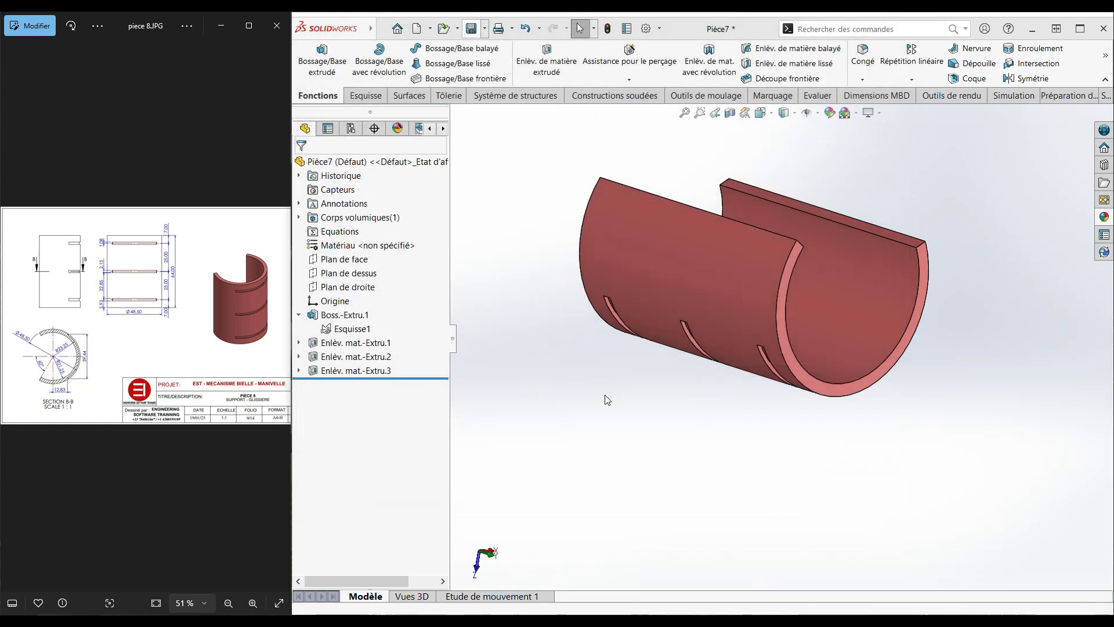
middle_click_drag(691, 418, 739, 351)
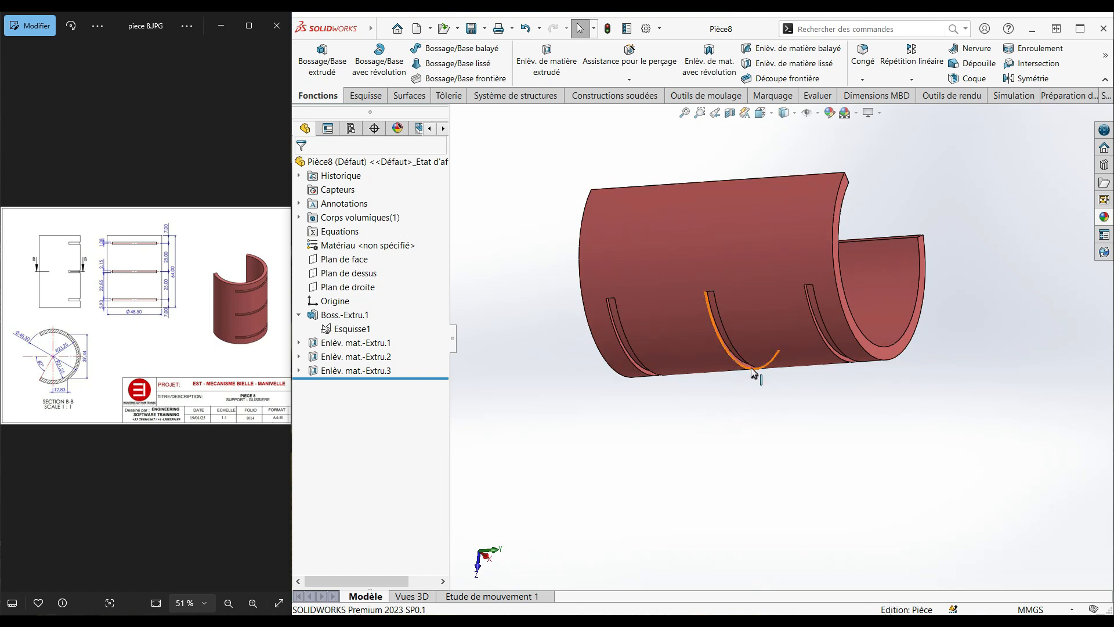
middle_click_drag(787, 411, 766, 398)
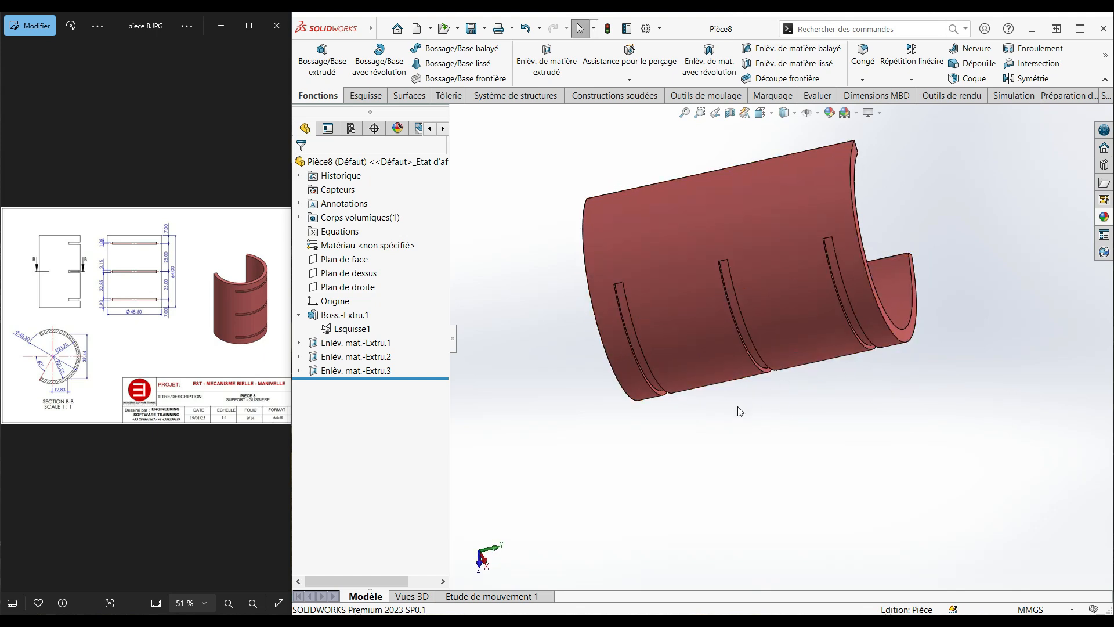